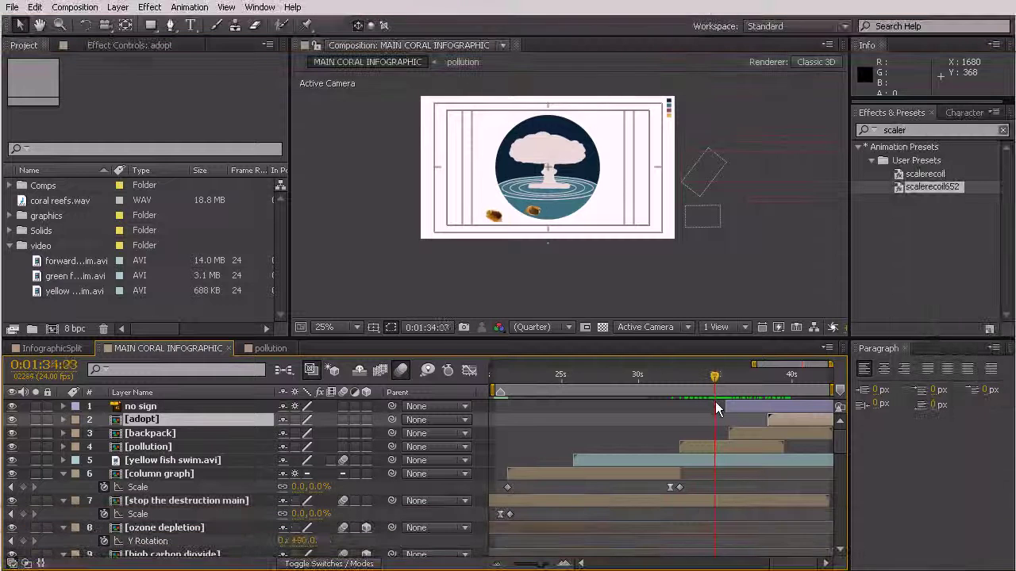
- Preview the no-sign animation, return to 0:01:32:17, and select the adopt, backpack and pollution layers
{"action": "left_click_drag", "start_coordinate": [732, 413], "coordinate": [775, 433]}
{"action": "left_click", "coordinate": [680, 375]}
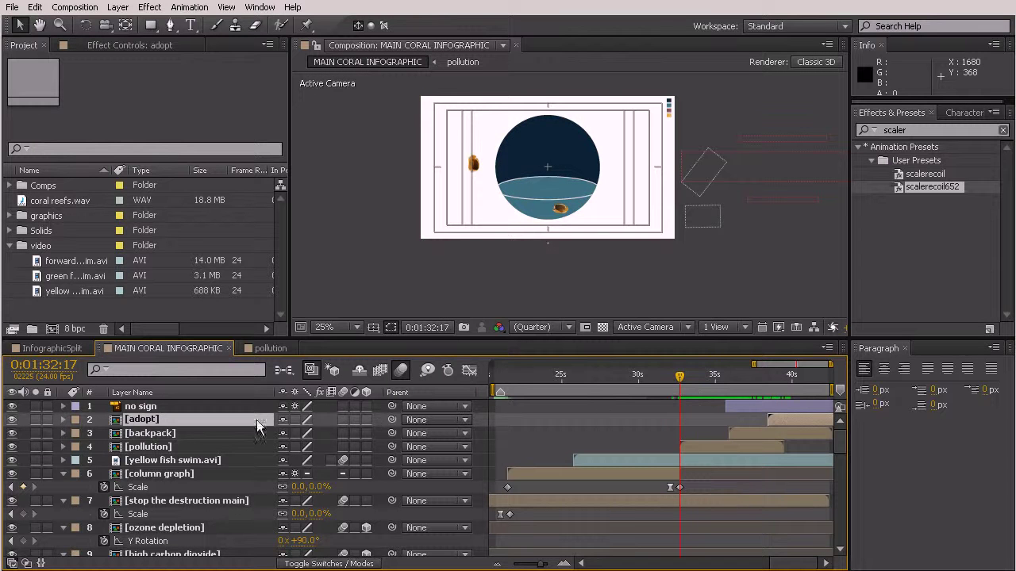
{"action": "left_click", "coordinate": [192, 447], "text": "shift"}
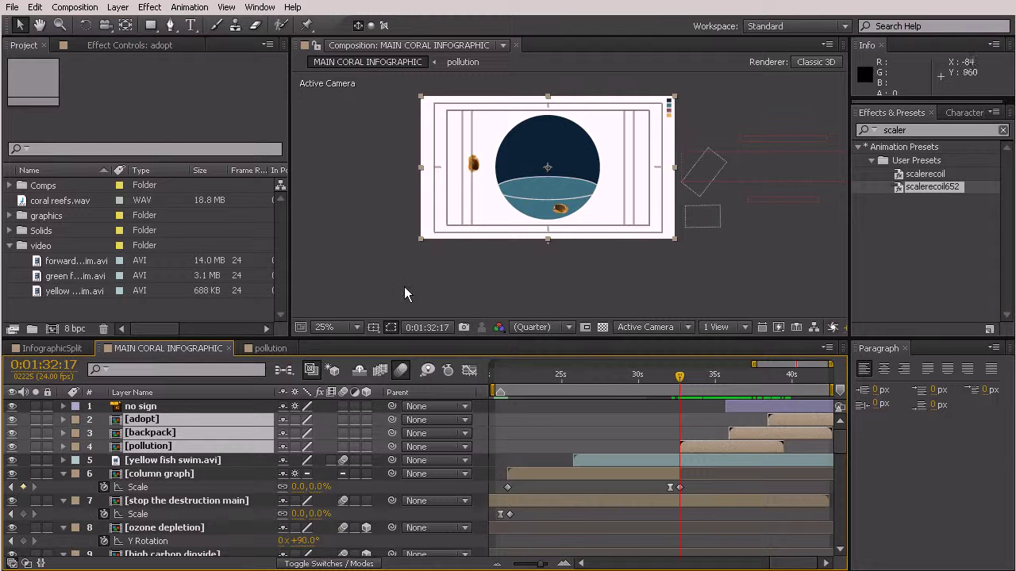
- Turn on 3D and Motion Blur for the three icon layers, view at 50%, and reselect them
{"action": "left_click", "coordinate": [365, 419]}
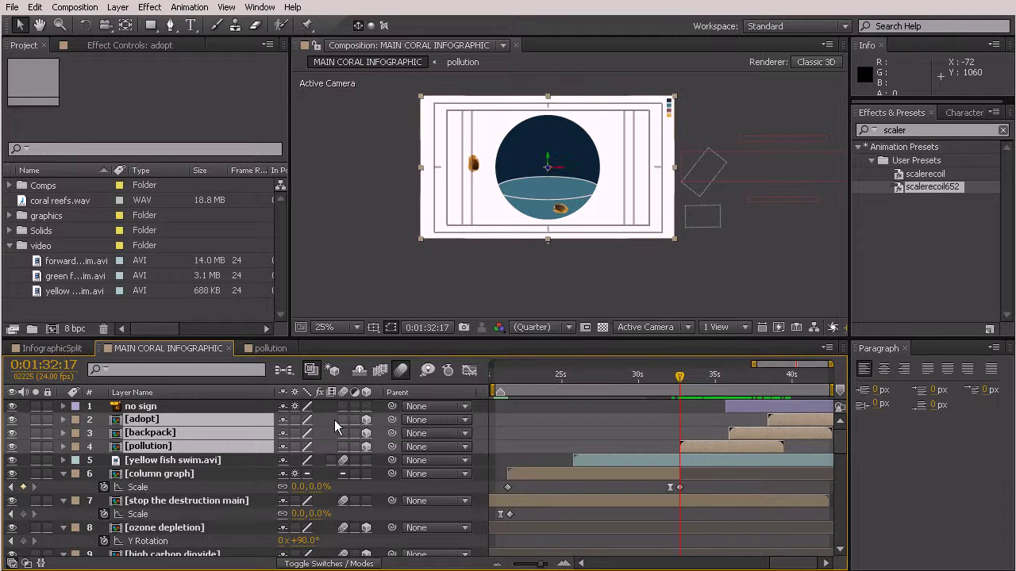
{"action": "left_click", "coordinate": [342, 420]}
{"action": "left_click", "coordinate": [636, 278]}
{"action": "key", "text": "period"}
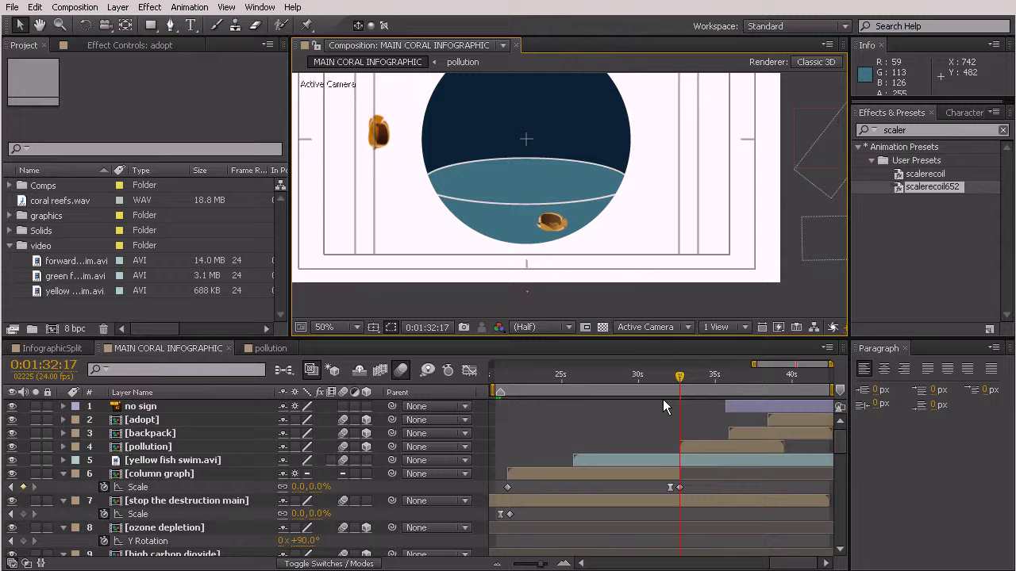
{"action": "left_click", "coordinate": [698, 447]}
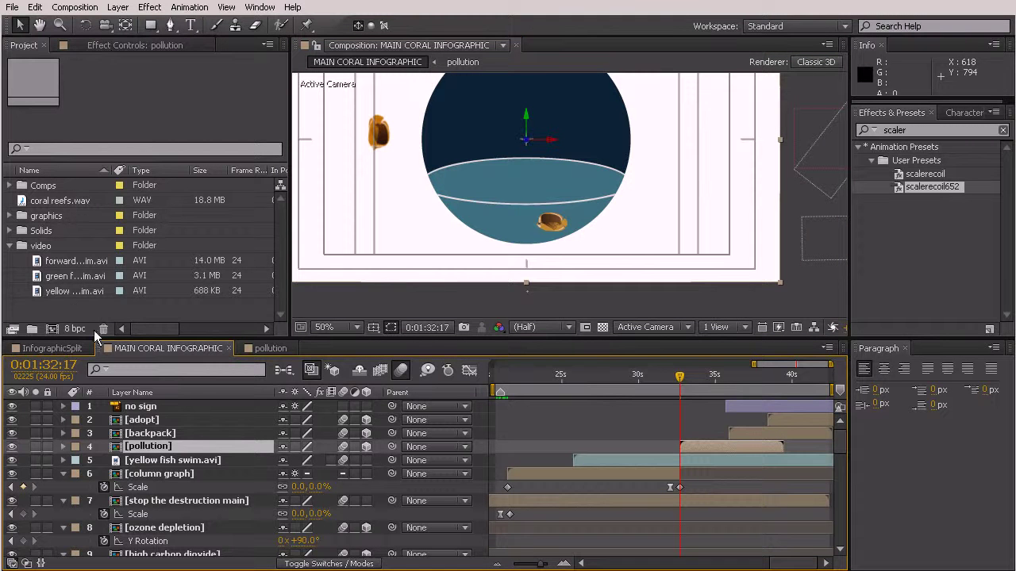
{"action": "left_click_drag", "start_coordinate": [680, 387], "coordinate": [680, 386]}
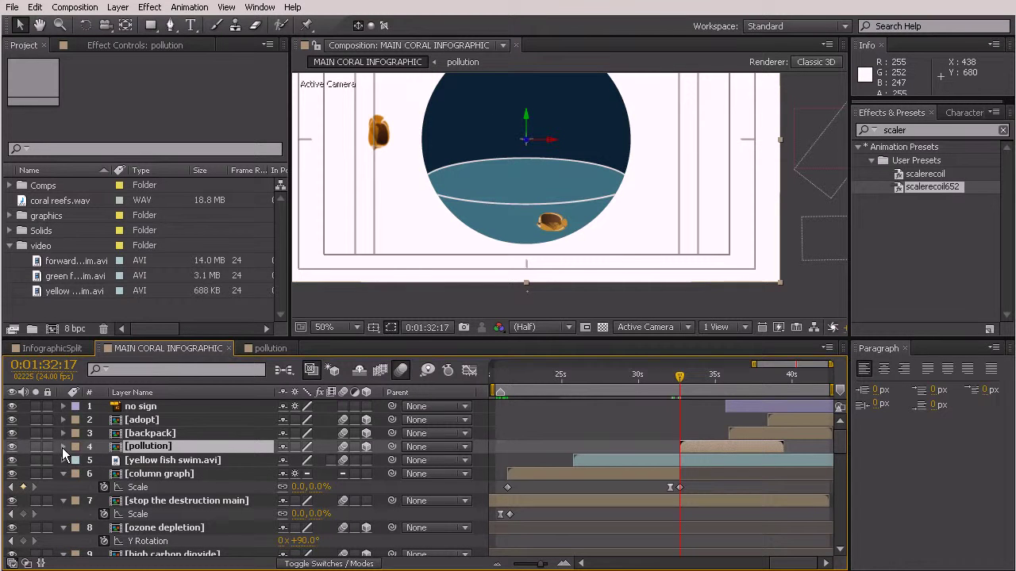
{"action": "left_click", "coordinate": [132, 421], "text": "shift"}
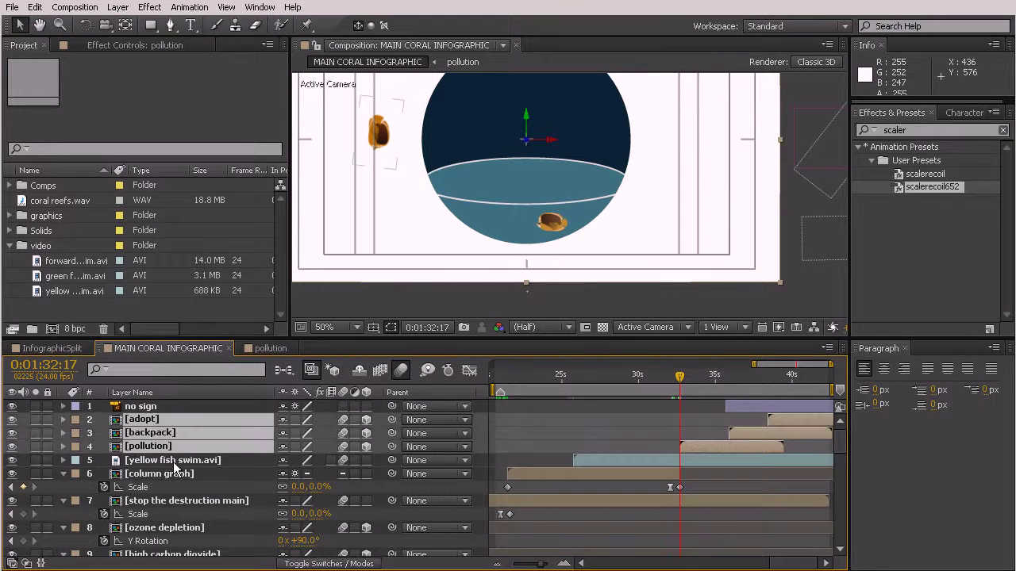
- Set pollution's X Rotation to -90° and start keyframing it at 0:01:32:17
{"action": "key", "text": "r"}
{"action": "scroll", "coordinate": [224, 435], "scroll_direction": "down", "scroll_amount": 3}
{"action": "left_click", "coordinate": [213, 457]}
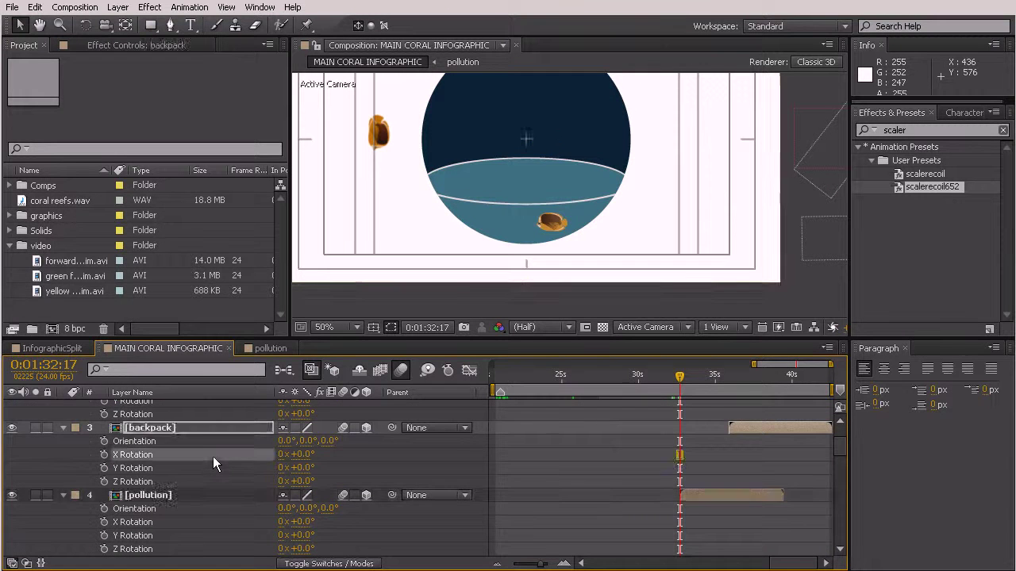
{"action": "scroll", "coordinate": [213, 461], "scroll_direction": "down", "scroll_amount": 3}
{"action": "left_click", "coordinate": [198, 458]}
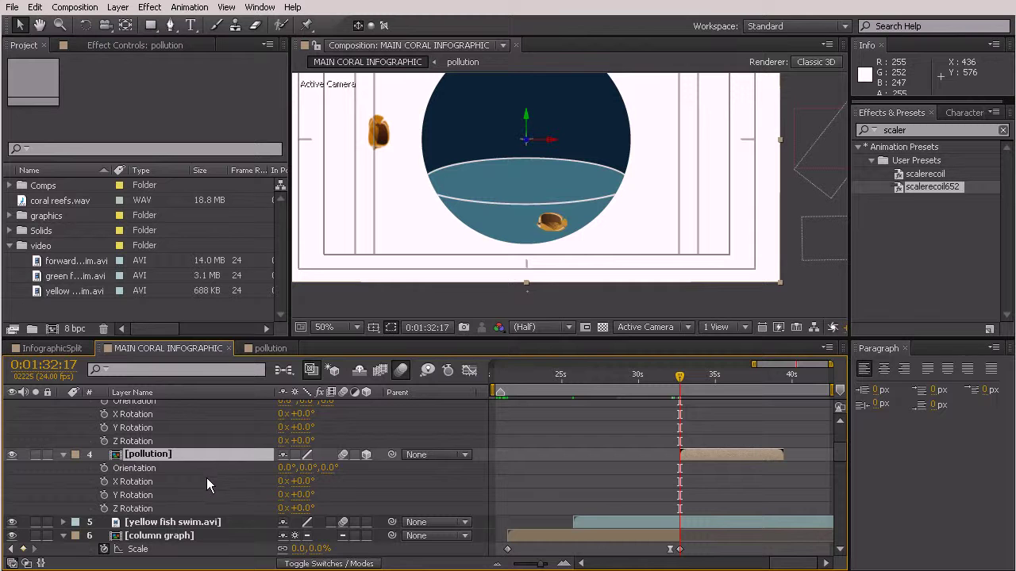
{"action": "left_click_drag", "start_coordinate": [303, 482], "coordinate": [230, 479]}
{"action": "left_click", "coordinate": [297, 481]}
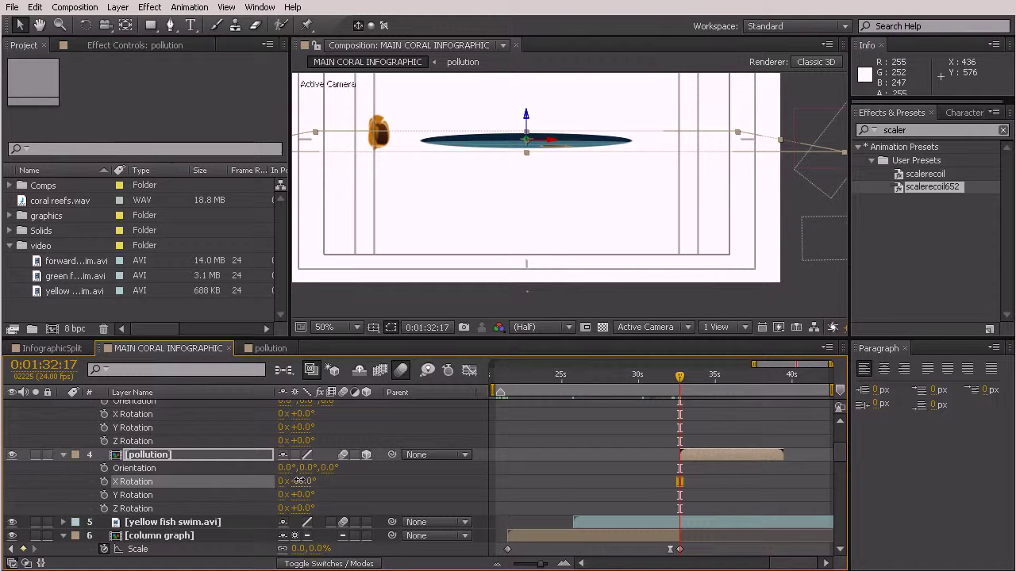
{"action": "type", "text": "-90"}
{"action": "key", "text": "Return"}
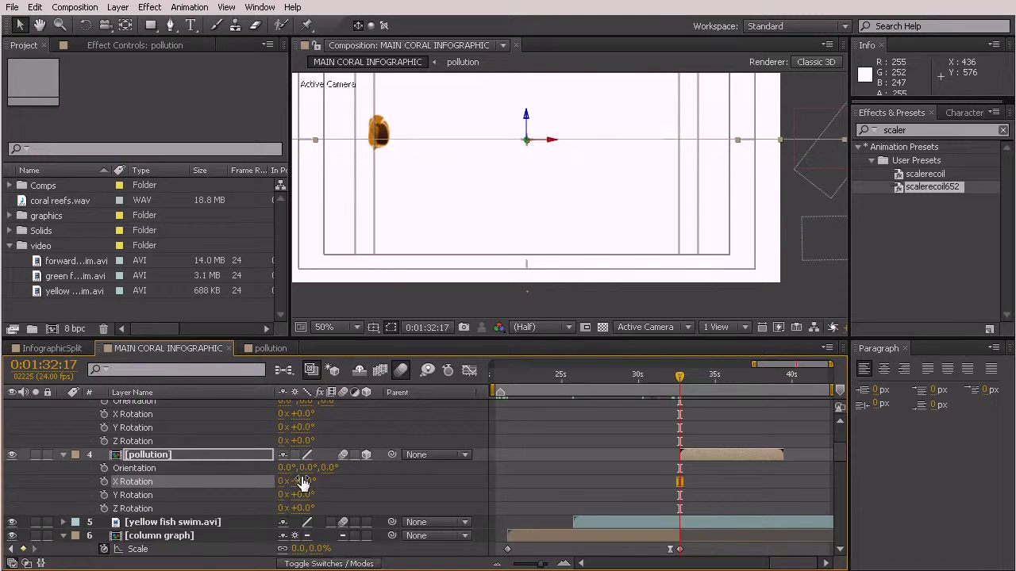
{"action": "left_click", "coordinate": [104, 481]}
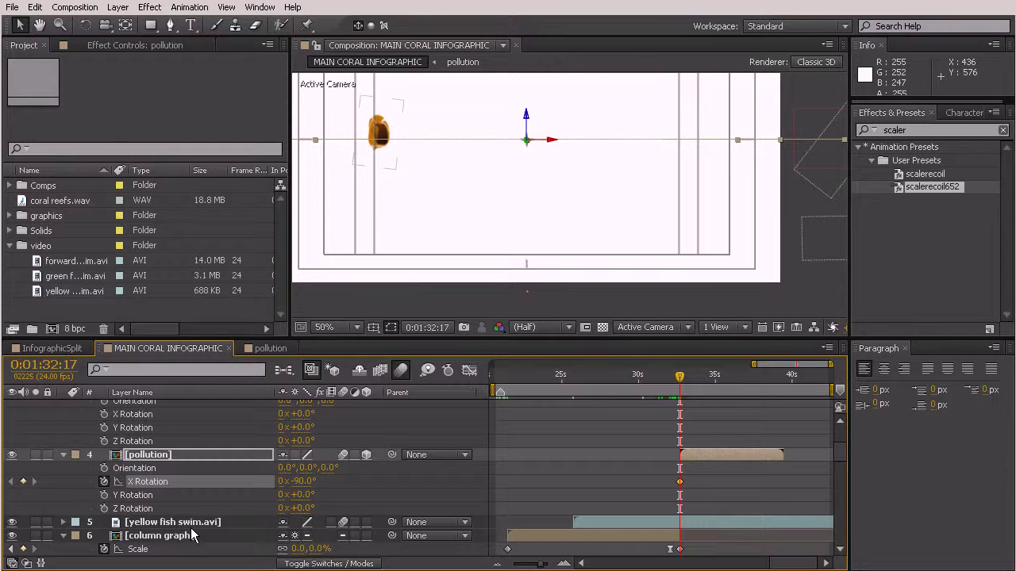
- Ten frames later, keyframe pollution's X Rotation at 0° and check the mid-flip
{"action": "key", "text": "shift+Page_Down"}
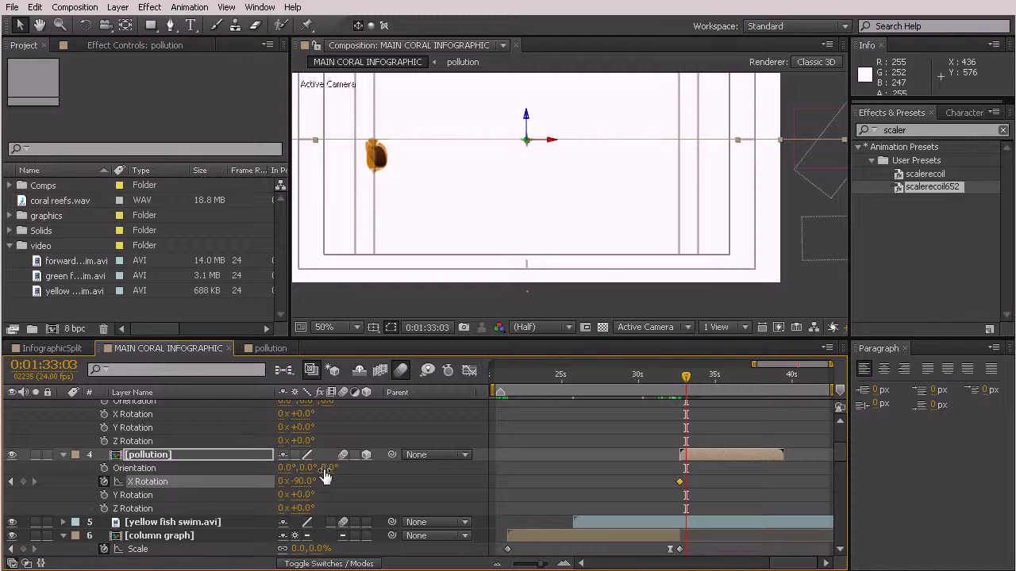
{"action": "left_click", "coordinate": [306, 482]}
{"action": "type", "text": "0"}
{"action": "key", "text": "Return"}
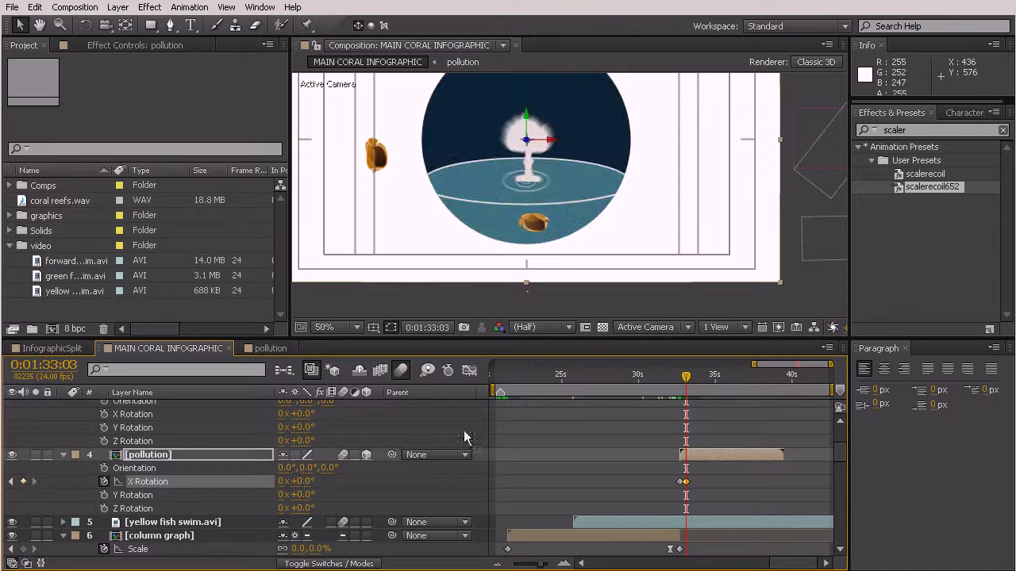
{"action": "left_click_drag", "start_coordinate": [689, 380], "coordinate": [728, 387]}
- Add a later X Rotation keyframe on pollution set to +90°
{"action": "scroll", "coordinate": [749, 395], "scroll_direction": "up", "scroll_amount": 3}
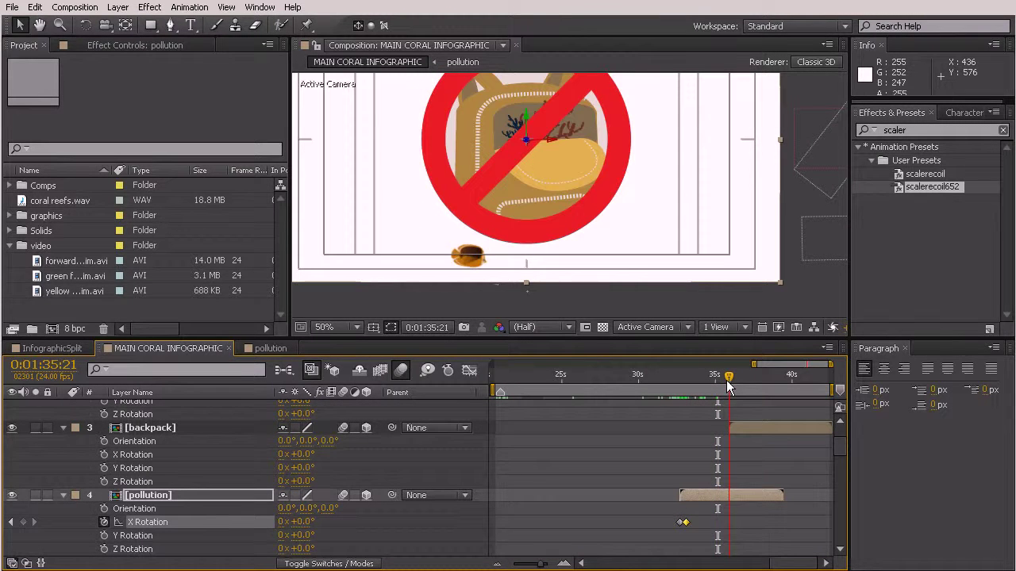
{"action": "scroll", "coordinate": [726, 465], "scroll_direction": "down", "scroll_amount": 1}
{"action": "left_click", "coordinate": [723, 456]}
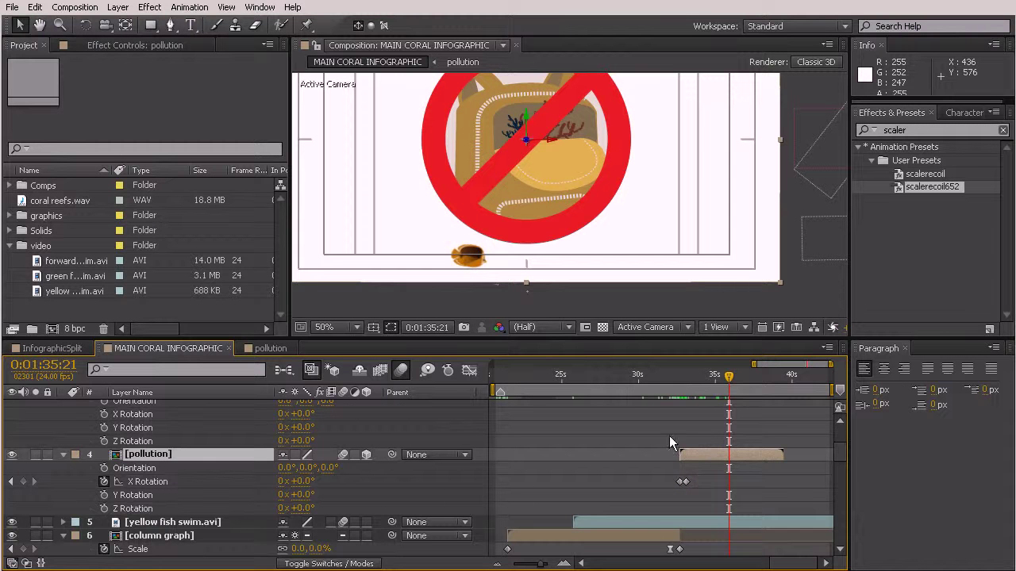
{"action": "scroll", "coordinate": [723, 438], "scroll_direction": "up", "scroll_amount": 1}
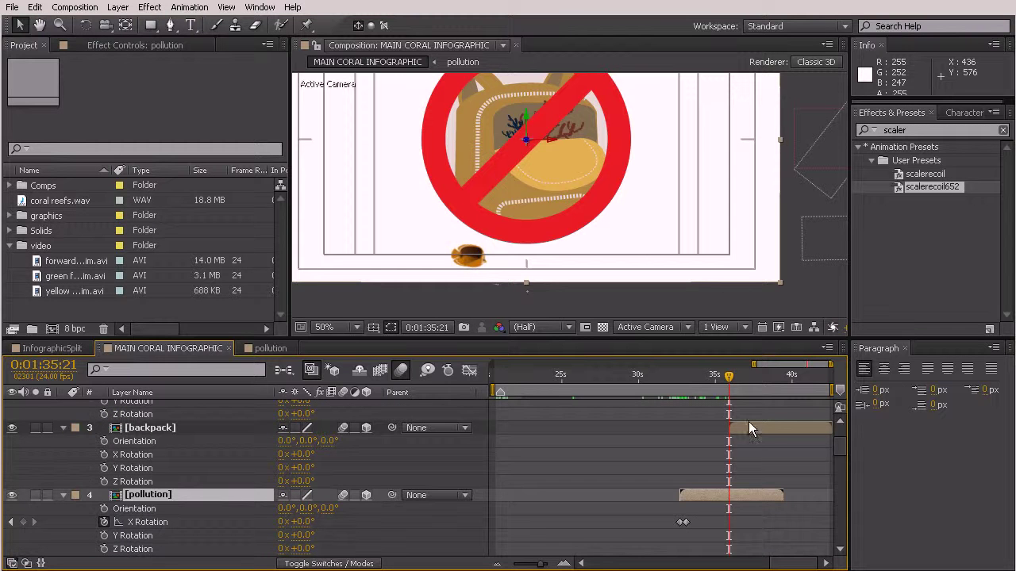
{"action": "scroll", "coordinate": [768, 455], "scroll_direction": "down", "scroll_amount": 1}
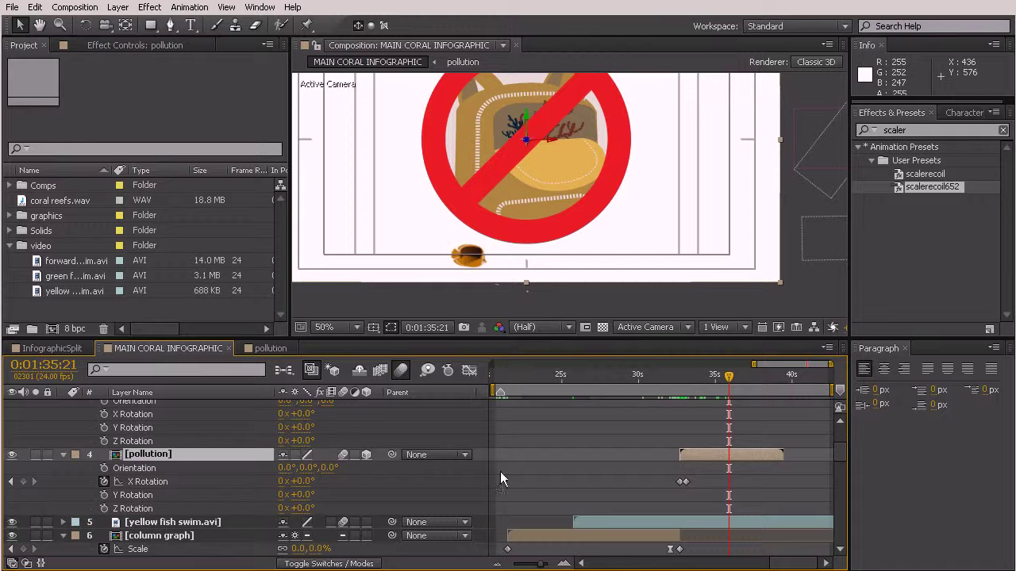
{"action": "left_click", "coordinate": [28, 482]}
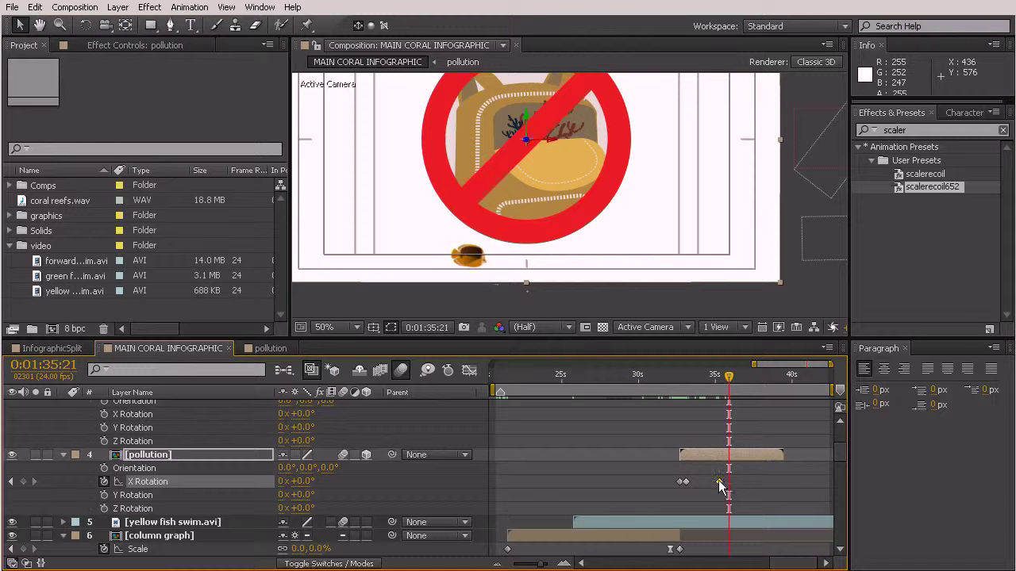
{"action": "left_click", "coordinate": [715, 482]}
{"action": "left_click", "coordinate": [302, 482]}
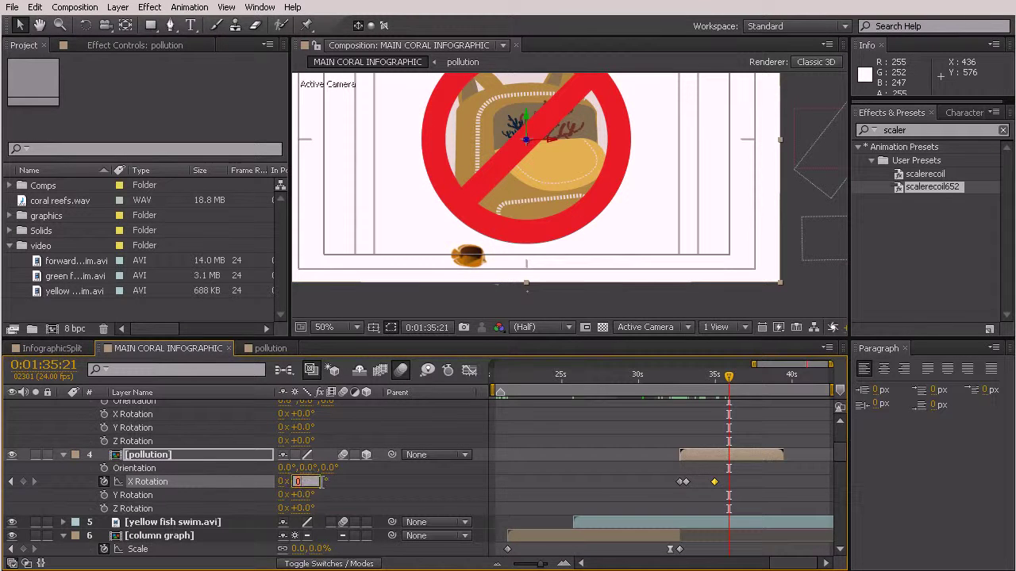
{"action": "type", "text": "90"}
{"action": "key", "text": "Return"}
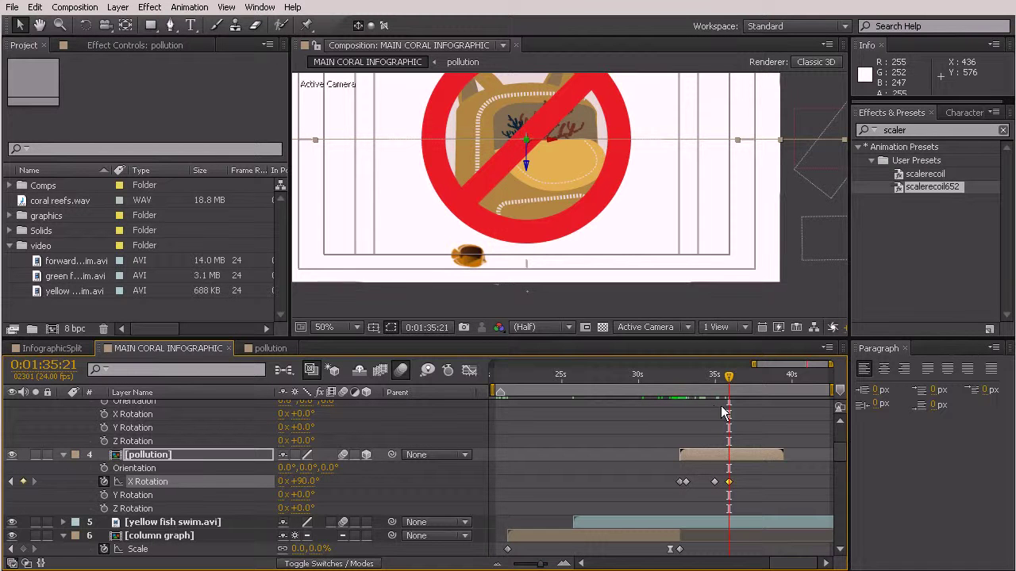
- Move the second 0° keyframe to 0:01:35:11 and preview the flip-out
{"action": "key", "text": "shift+Page_Up"}
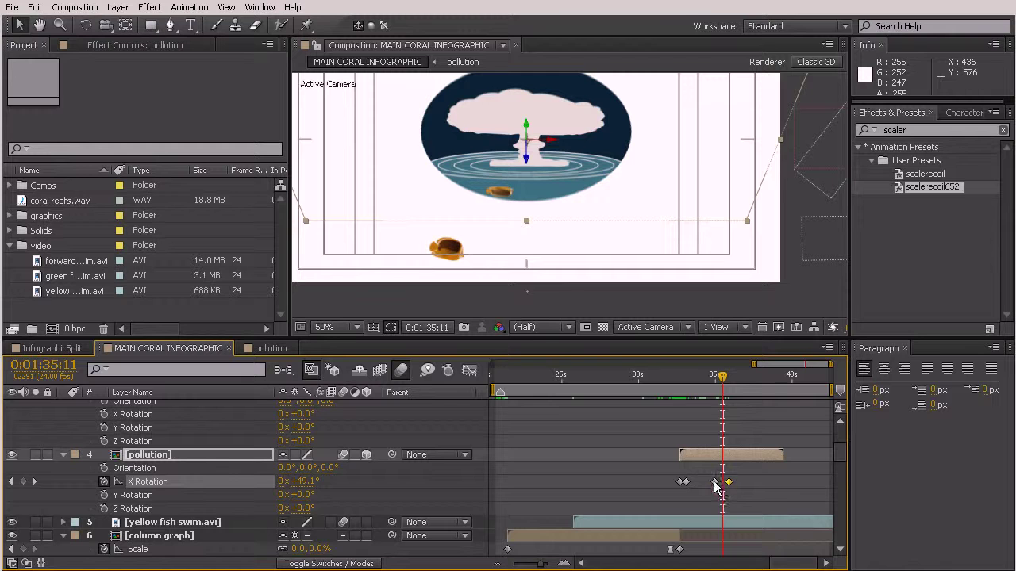
{"action": "left_click_drag", "start_coordinate": [715, 482], "coordinate": [722, 481]}
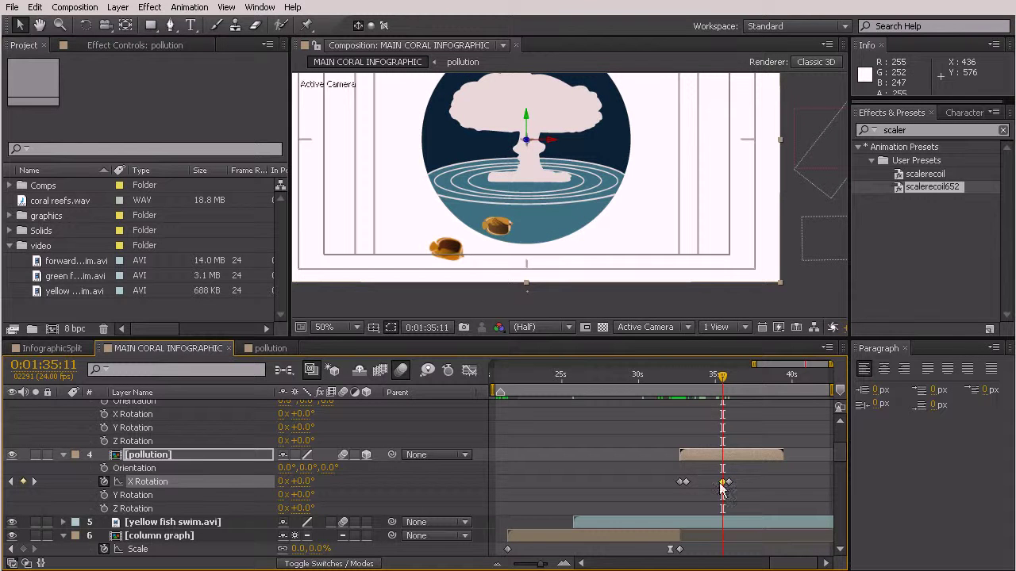
{"action": "left_click_drag", "start_coordinate": [673, 385], "coordinate": [731, 439]}
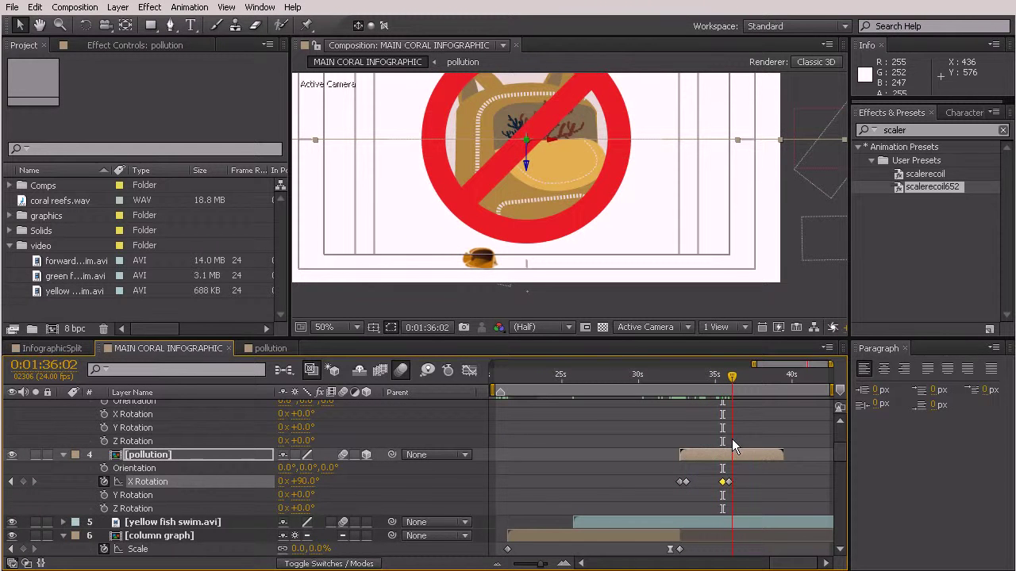
- Apply Easy Ease to all four X Rotation keyframes, then open the pollution precomp
{"action": "left_click_drag", "start_coordinate": [762, 474], "coordinate": [641, 491]}
{"action": "key", "text": "F9"}
{"action": "left_click", "coordinate": [707, 382]}
{"action": "left_click_drag", "start_coordinate": [713, 400], "coordinate": [727, 403]}
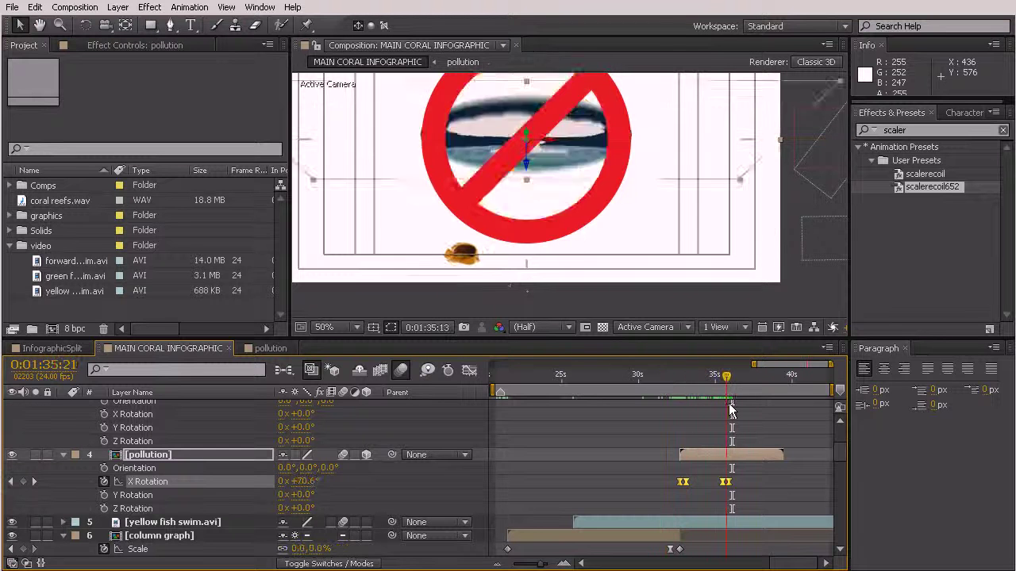
{"action": "left_click", "coordinate": [773, 460]}
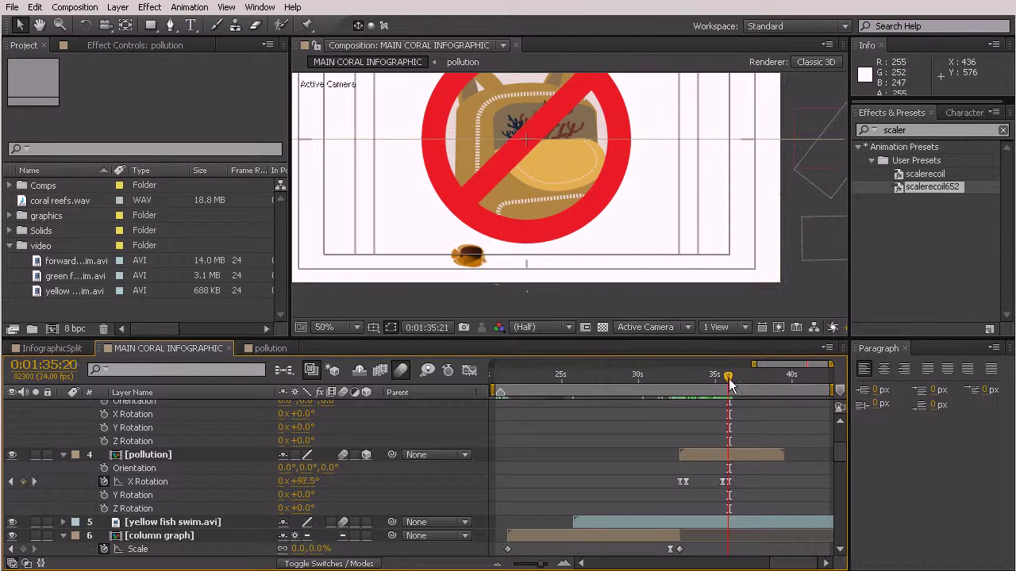
{"action": "left_click", "coordinate": [734, 456]}
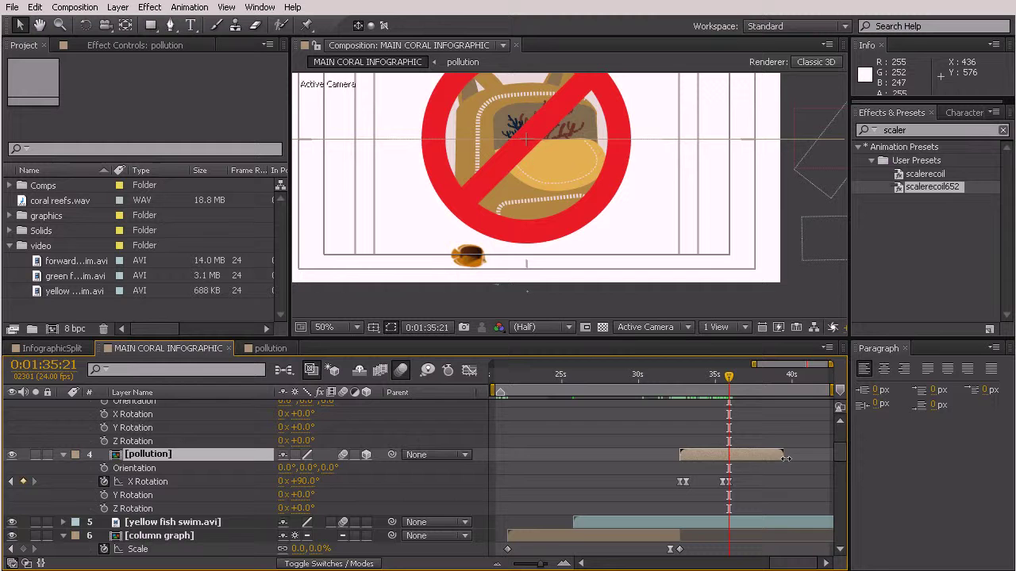
{"action": "double_click", "coordinate": [709, 459]}
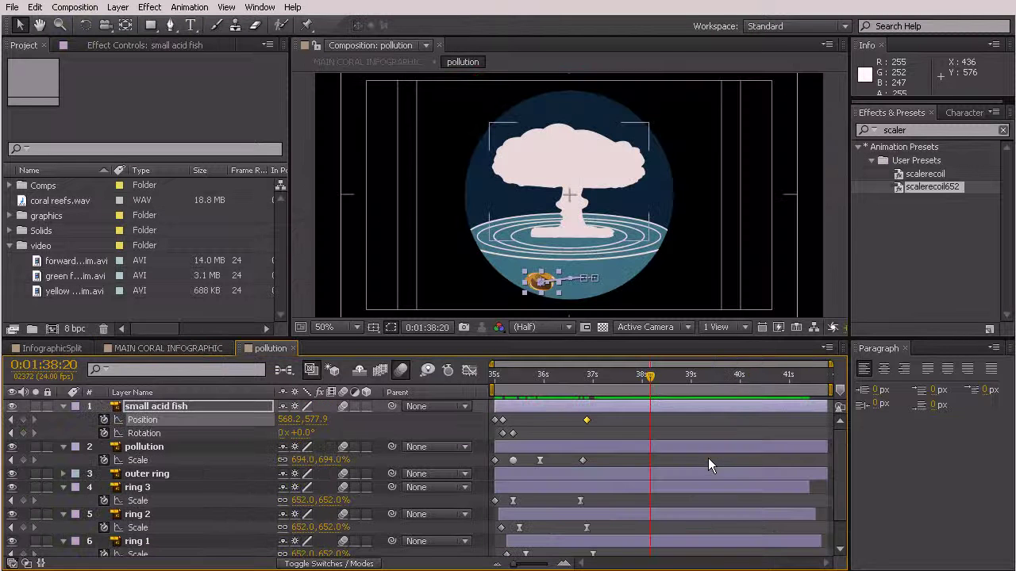
- Shift the pollution and ring Scale keyframes later toward 38s, then return to the main comp
{"action": "left_click_drag", "start_coordinate": [599, 422], "coordinate": [575, 556]}
{"action": "left_click_drag", "start_coordinate": [593, 522], "coordinate": [667, 481]}
{"action": "scroll", "coordinate": [666, 479], "scroll_direction": "up", "scroll_amount": 1}
{"action": "left_click", "coordinate": [614, 426]}
{"action": "left_click_drag", "start_coordinate": [521, 375], "coordinate": [687, 510]}
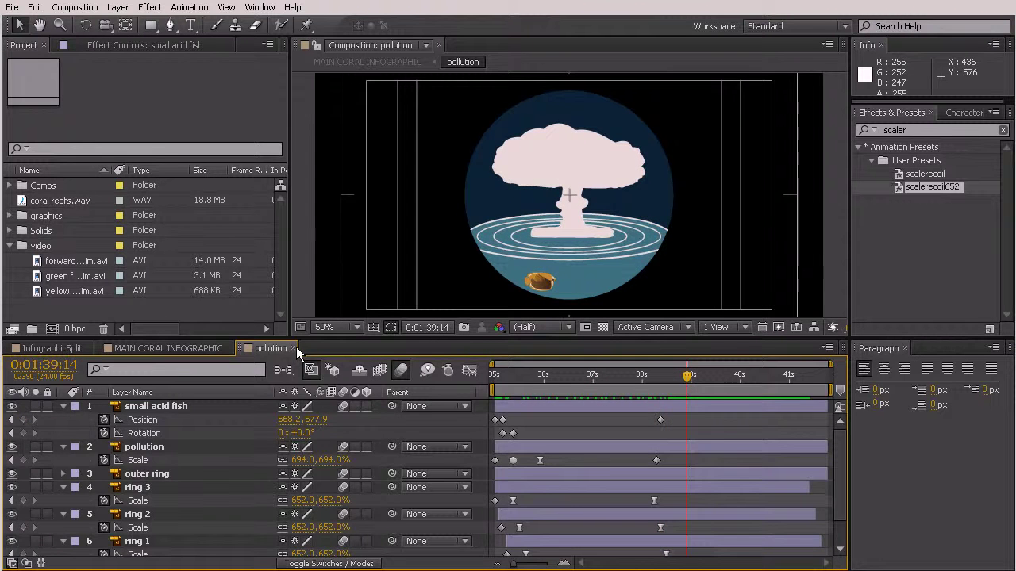
{"action": "left_click", "coordinate": [294, 347]}
{"action": "left_click_drag", "start_coordinate": [681, 376], "coordinate": [728, 408]}
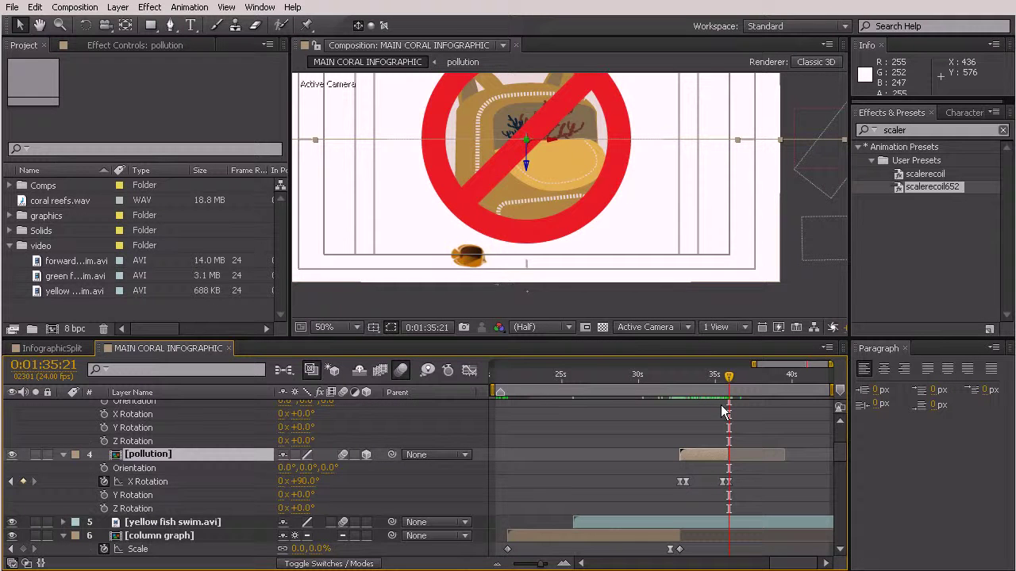
- Select pollution's X Rotation and Orientation flip keyframes, then pick the backpack layer
{"action": "left_click_drag", "start_coordinate": [536, 564], "coordinate": [547, 563]}
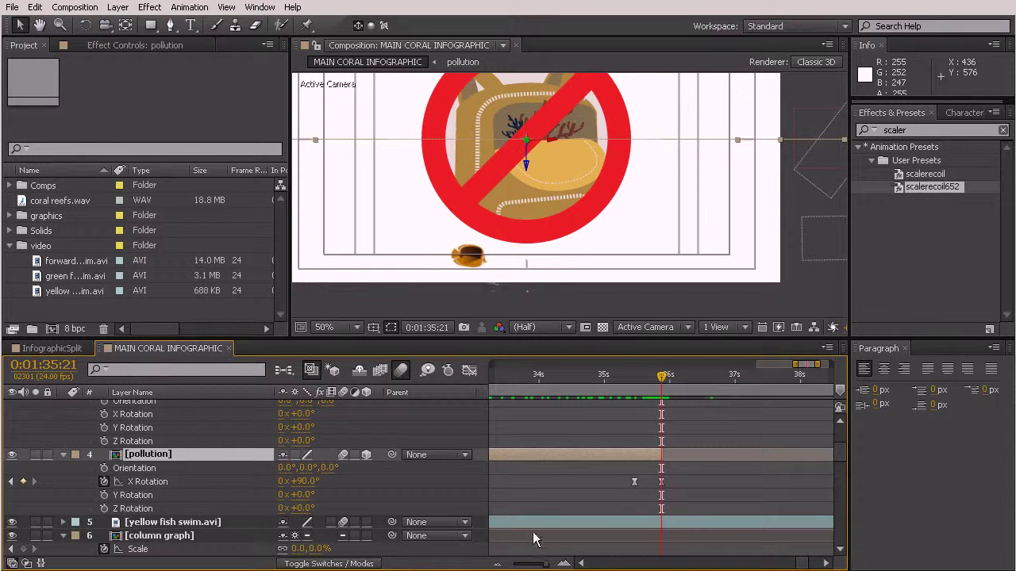
{"action": "left_click_drag", "start_coordinate": [548, 566], "coordinate": [543, 566]}
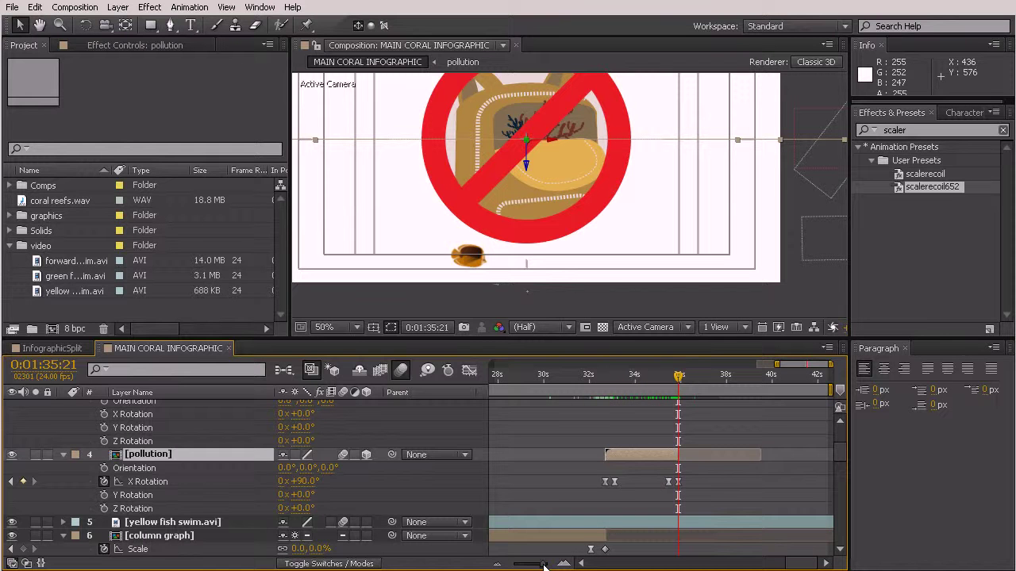
{"action": "left_click_drag", "start_coordinate": [707, 472], "coordinate": [590, 485]}
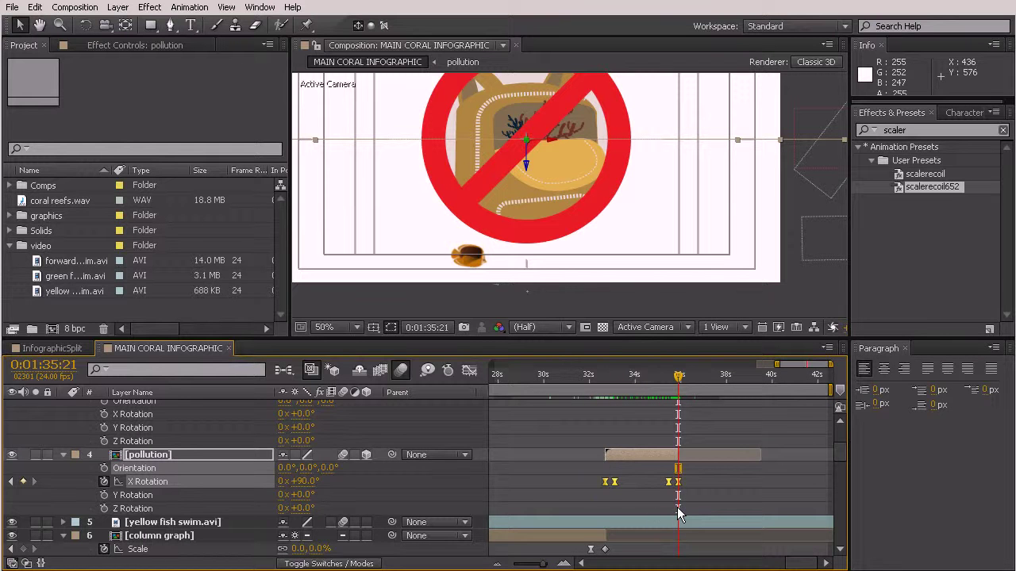
{"action": "scroll", "coordinate": [710, 479], "scroll_direction": "up", "scroll_amount": 4}
{"action": "left_click", "coordinate": [702, 466]}
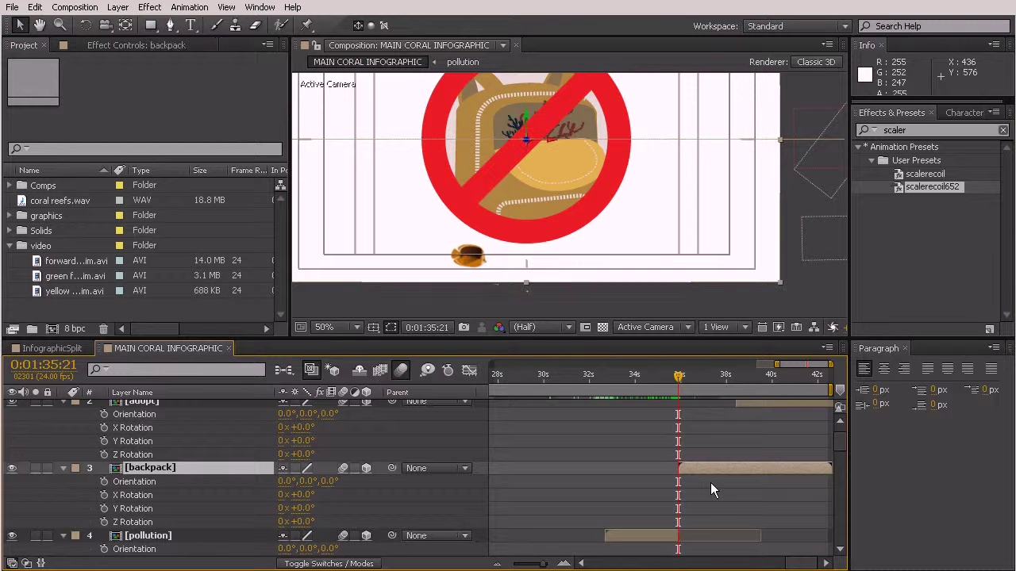
- Paste the flip keyframes onto backpack and slide them to 0:01:38:10
{"action": "key", "text": "ctrl+v"}
{"action": "left_click_drag", "start_coordinate": [675, 389], "coordinate": [731, 432]}
{"action": "left_click", "coordinate": [734, 509]}
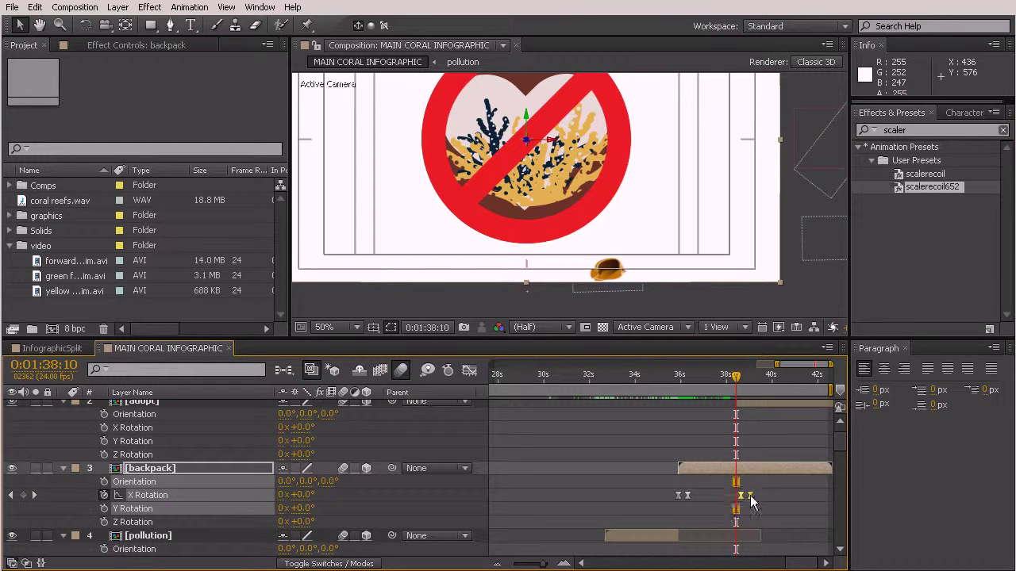
{"action": "left_click_drag", "start_coordinate": [753, 494], "coordinate": [666, 507]}
{"action": "left_click", "coordinate": [769, 506]}
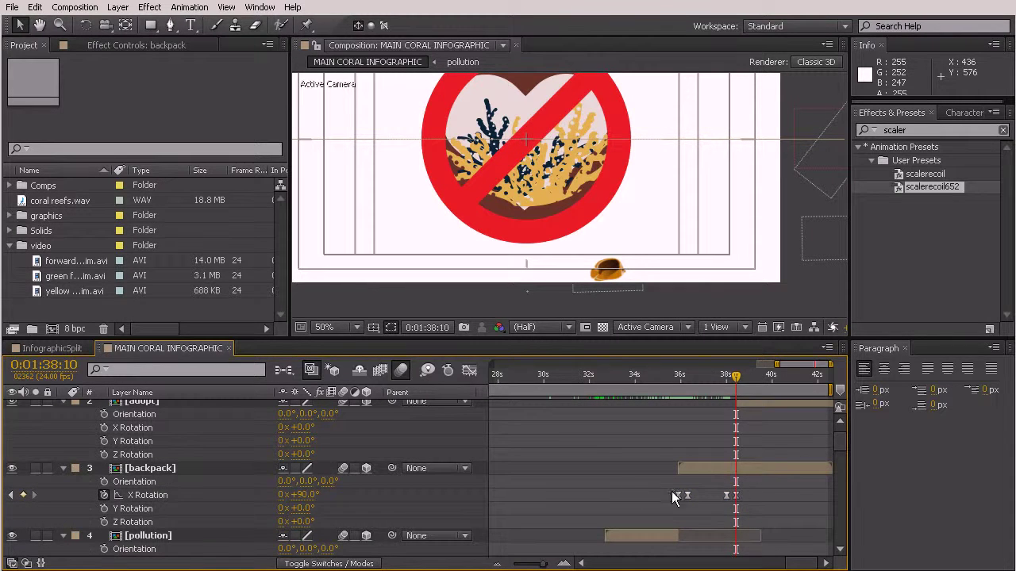
- Paste backpack's two X Rotation keyframes onto adopt and delete the no sign layer
{"action": "scroll", "coordinate": [785, 439], "scroll_direction": "up", "scroll_amount": 1}
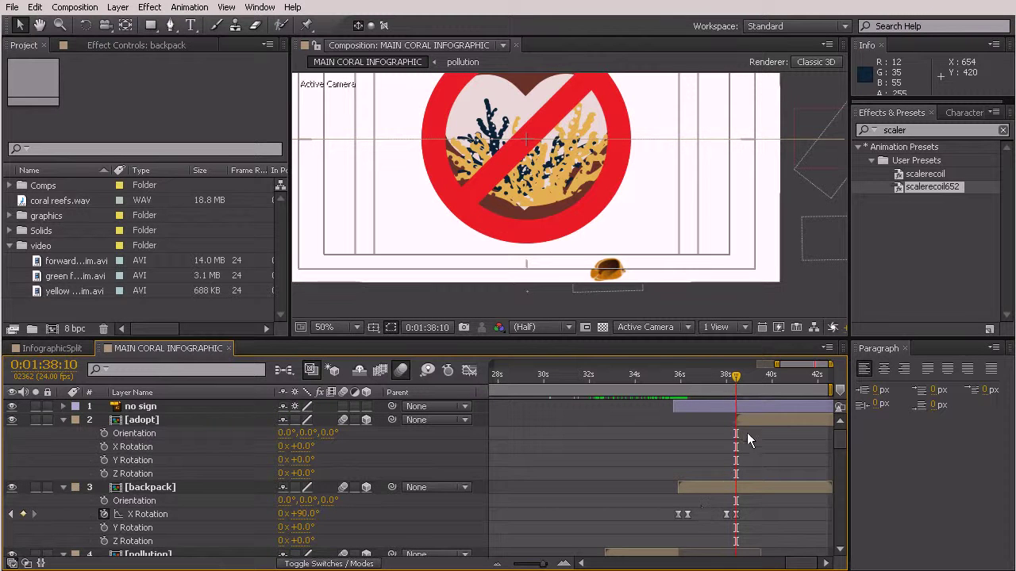
{"action": "left_click_drag", "start_coordinate": [696, 512], "coordinate": [667, 519]}
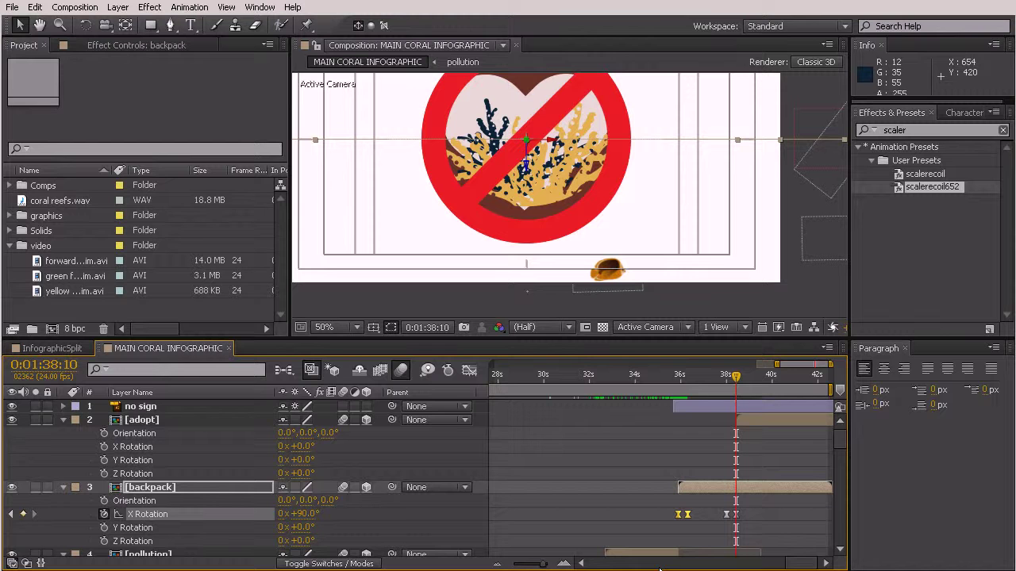
{"action": "left_click", "coordinate": [769, 419]}
{"action": "key", "text": "ctrl+v"}
{"action": "left_click_drag", "start_coordinate": [686, 394], "coordinate": [709, 479]}
{"action": "left_click", "coordinate": [208, 405]}
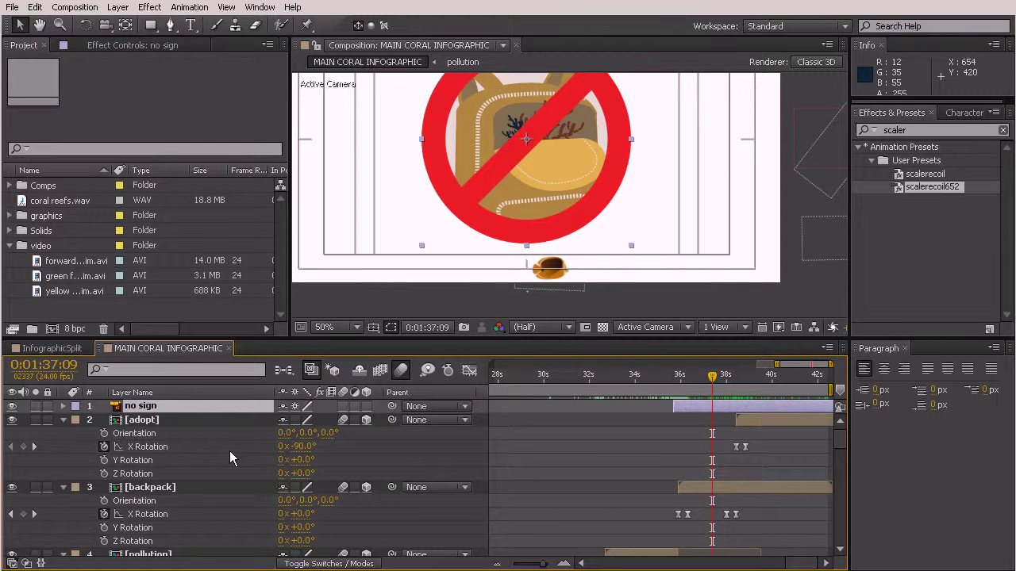
{"action": "key", "text": "Delete"}
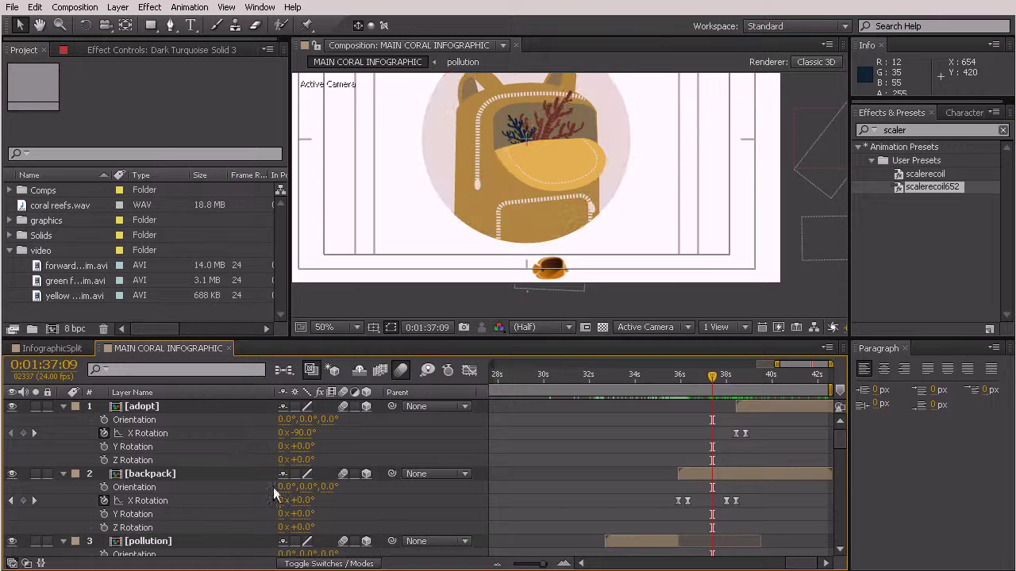
- In the backpack precomp, paste the no sign above pack flap, starting at the playhead
{"action": "double_click", "coordinate": [716, 476]}
{"action": "left_click", "coordinate": [147, 407]}
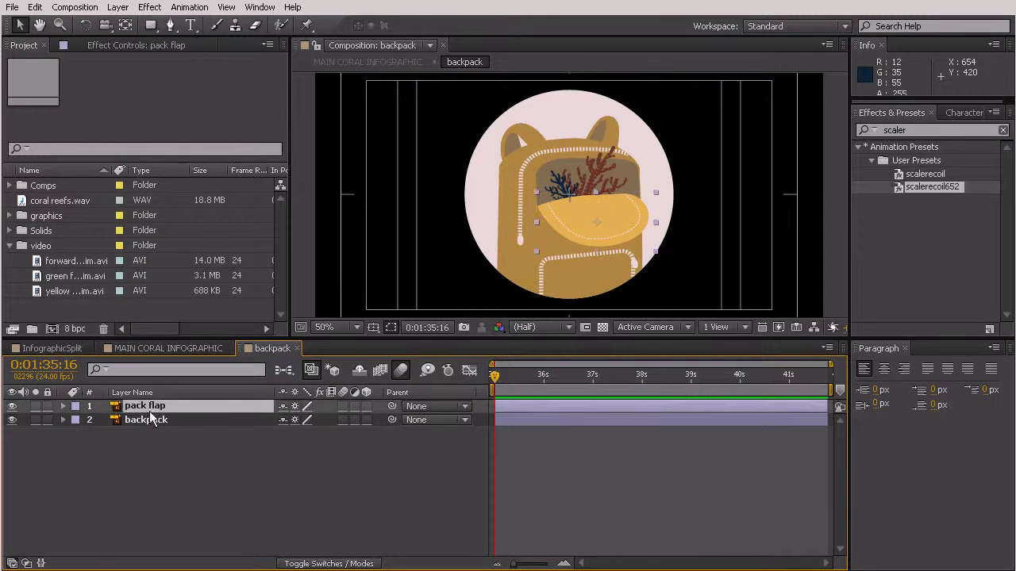
{"action": "key", "text": "ctrl+v"}
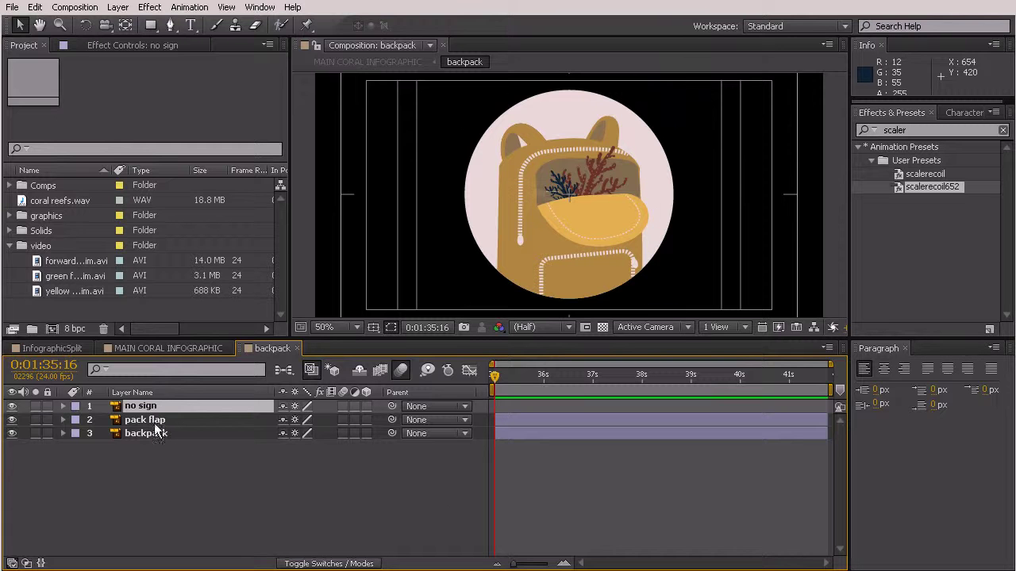
{"action": "key", "text": "["}
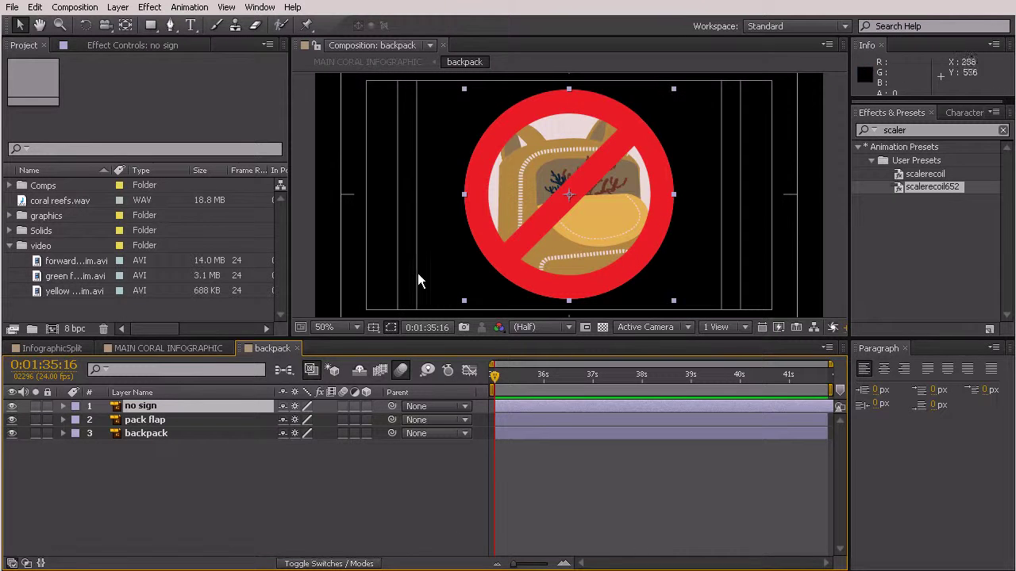
- Scale the no sign up around its centre to cover the backpack
{"action": "left_click_drag", "start_coordinate": [545, 386], "coordinate": [492, 350]}
{"action": "left_click_drag", "start_coordinate": [672, 90], "coordinate": [740, 66]}
{"action": "left_click", "coordinate": [304, 469]}
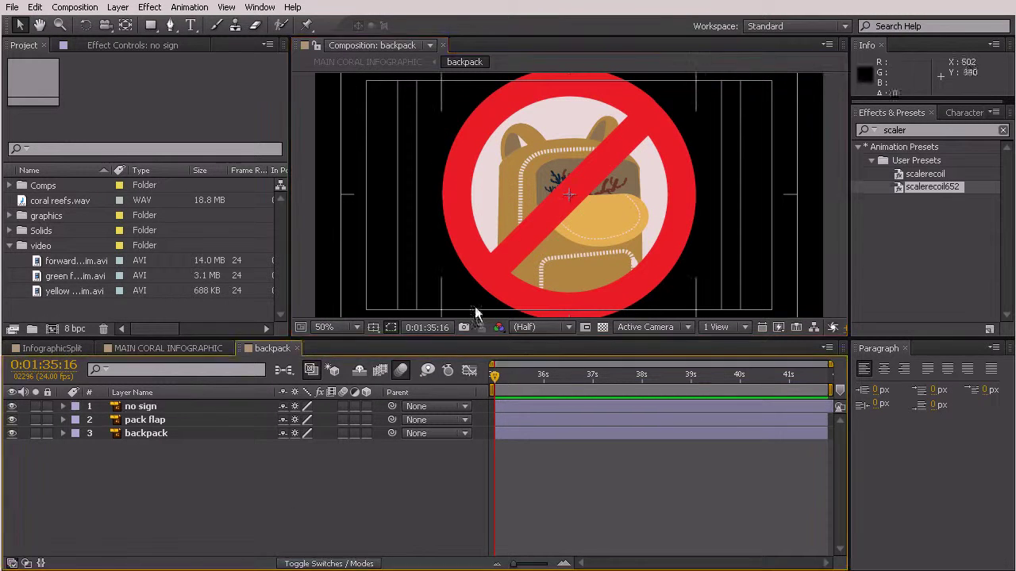
{"action": "scroll", "coordinate": [650, 198], "scroll_direction": "down", "scroll_amount": 2}
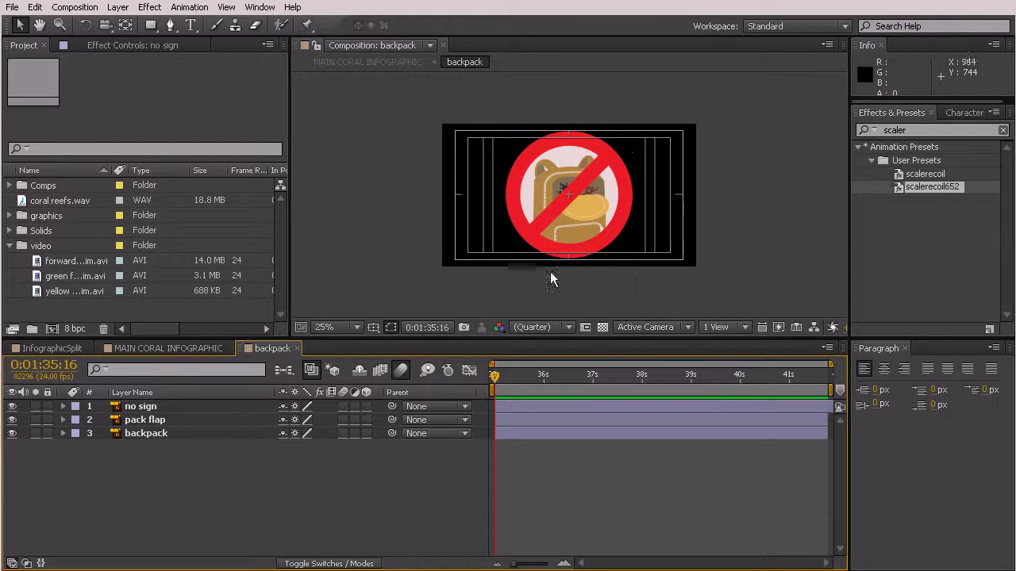
{"action": "scroll", "coordinate": [601, 250], "scroll_direction": "up", "scroll_amount": 2}
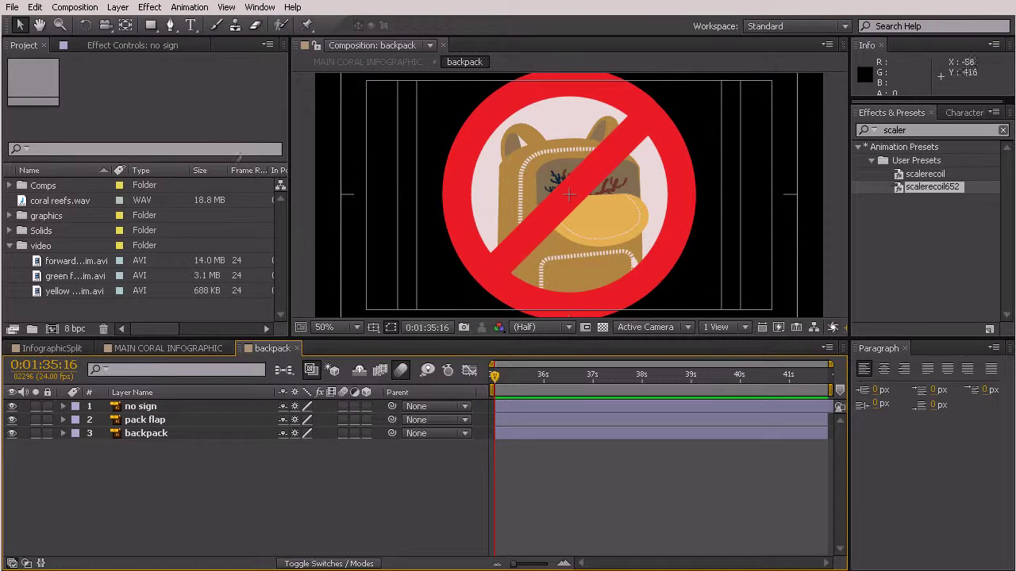
- With the Pen tool, remove an accidental shape layer and select the no sign layer
{"action": "left_click", "coordinate": [170, 26]}
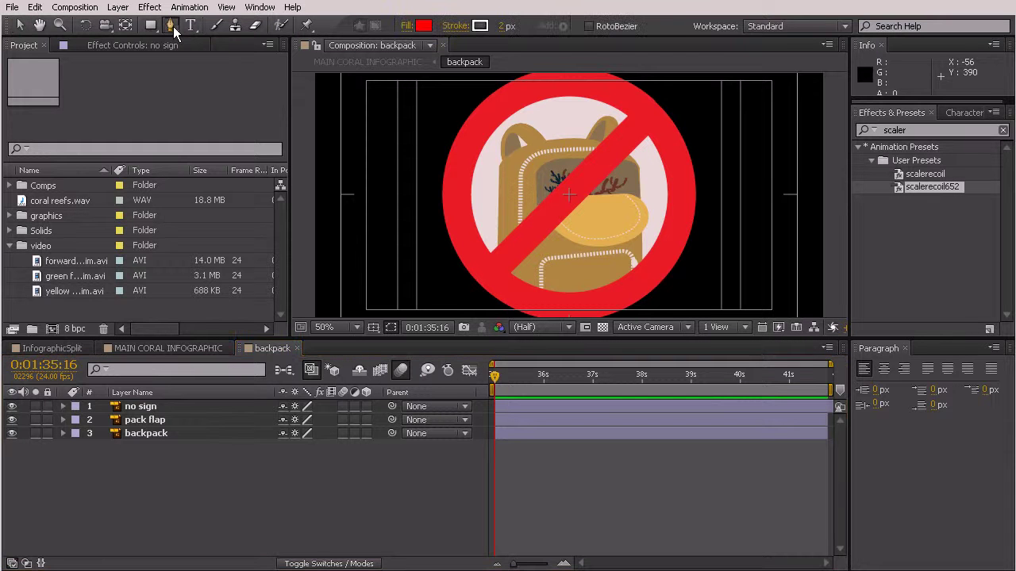
{"action": "left_click", "coordinate": [648, 114]}
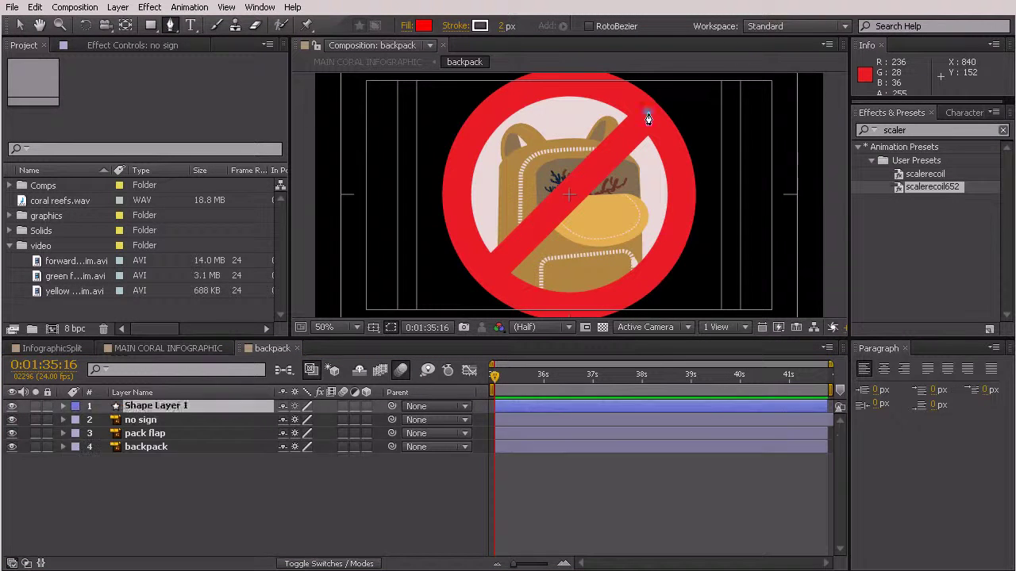
{"action": "left_click", "coordinate": [187, 406]}
{"action": "key", "text": "Return"}
{"action": "key", "text": "Escape"}
{"action": "key", "text": "Delete"}
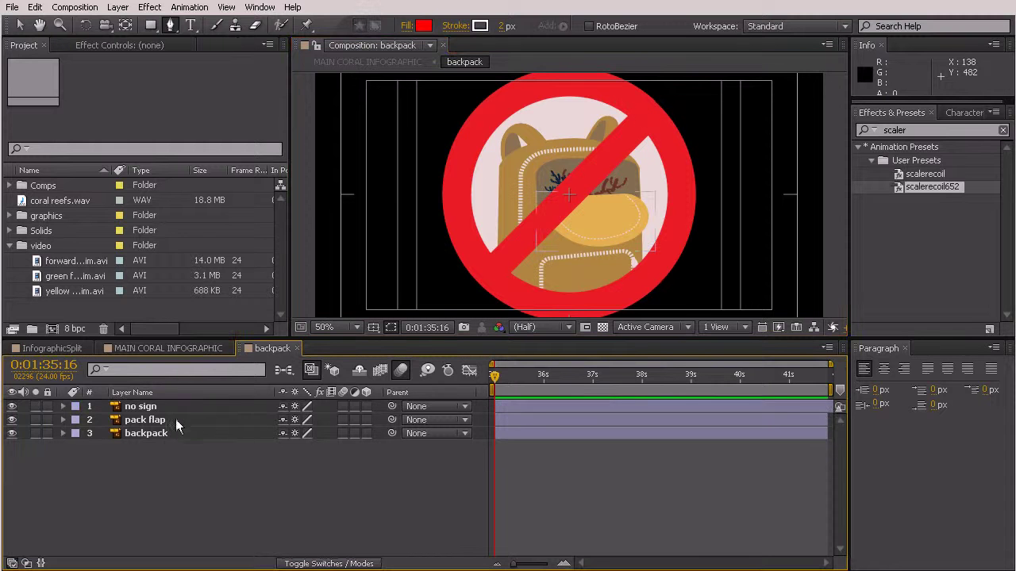
{"action": "left_click", "coordinate": [180, 408]}
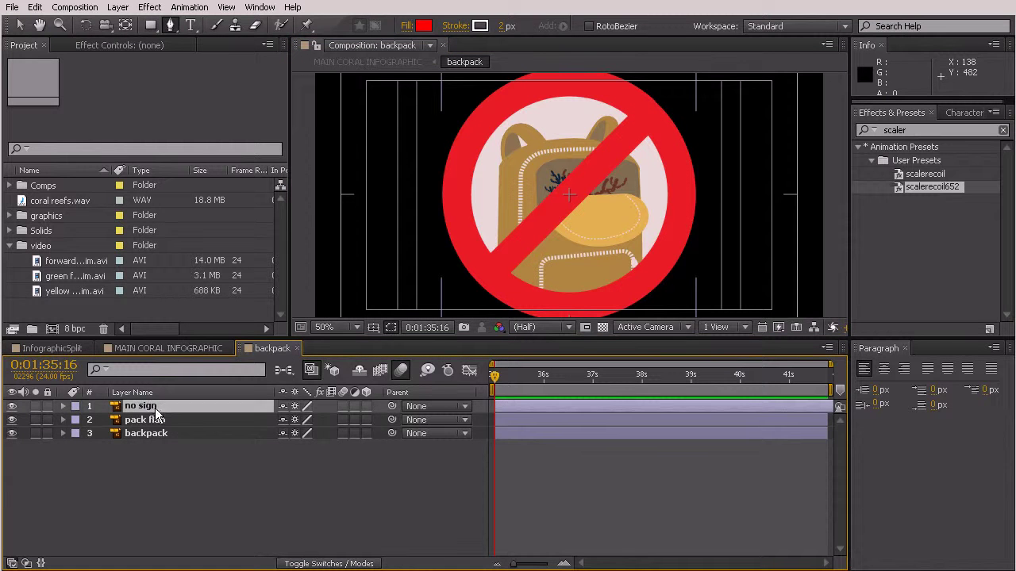
- Draw curved mask vertices around the no sign's red ring and slash
{"action": "left_click", "coordinate": [646, 110]}
{"action": "left_click_drag", "start_coordinate": [524, 91], "coordinate": [453, 125]}
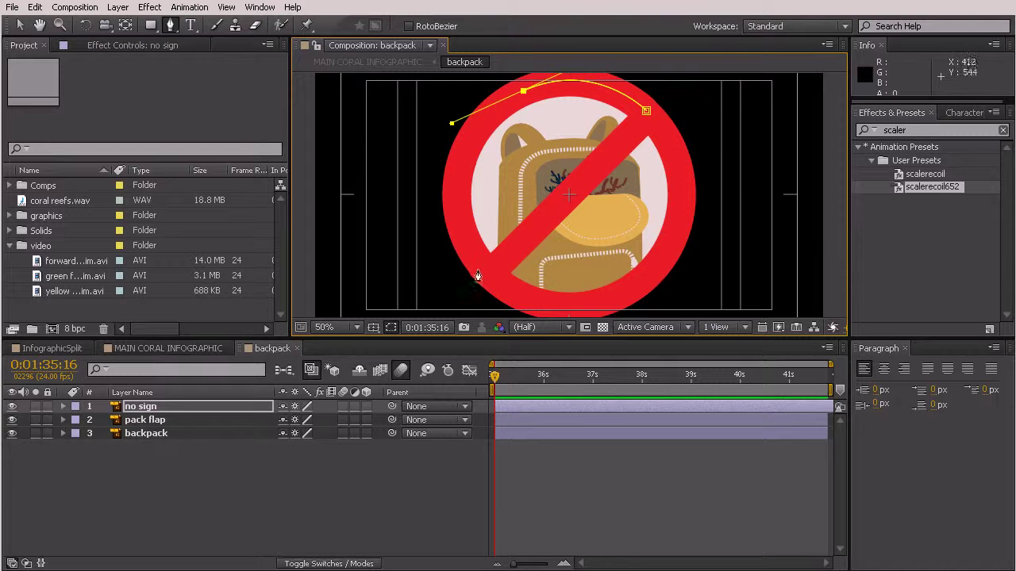
{"action": "left_click_drag", "start_coordinate": [482, 270], "coordinate": [523, 295]}
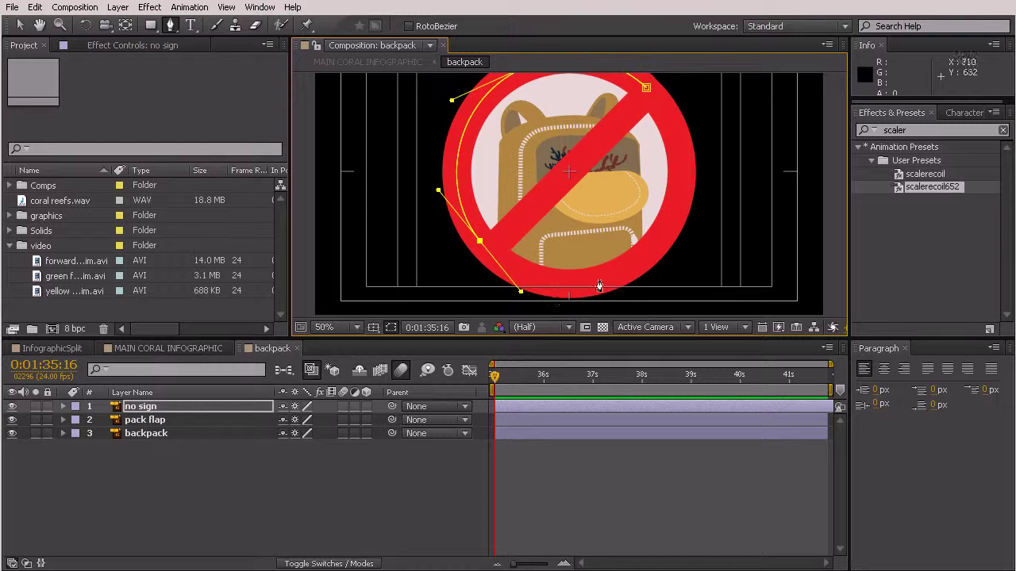
{"action": "left_click_drag", "start_coordinate": [629, 266], "coordinate": [671, 238]}
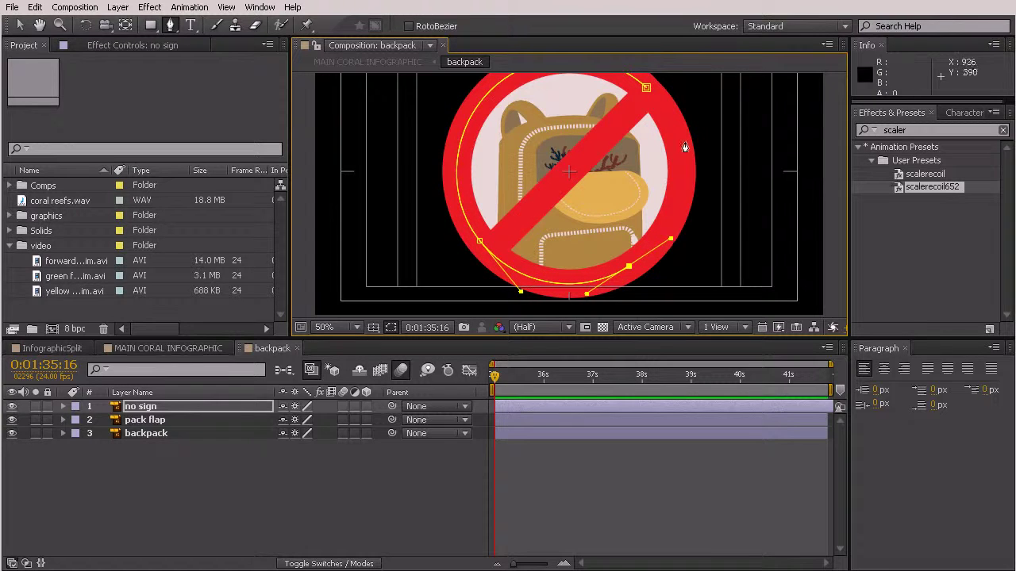
{"action": "left_click_drag", "start_coordinate": [666, 113], "coordinate": [641, 65]}
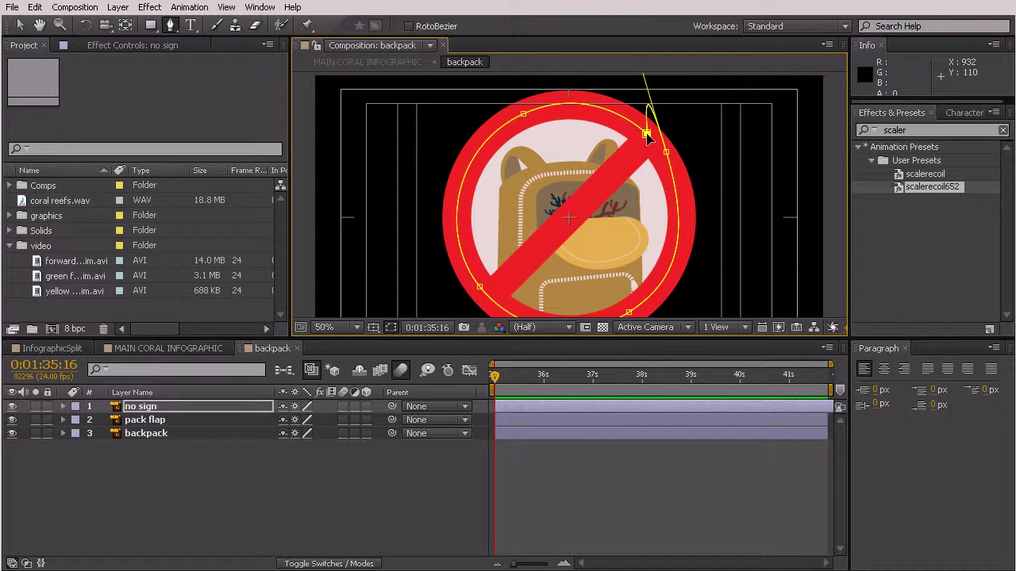
{"action": "key", "text": "h"}
{"action": "left_click_drag", "start_coordinate": [593, 187], "coordinate": [490, 216]}
{"action": "key", "text": "g"}
{"action": "left_click_drag", "start_coordinate": [538, 90], "coordinate": [563, 181]}
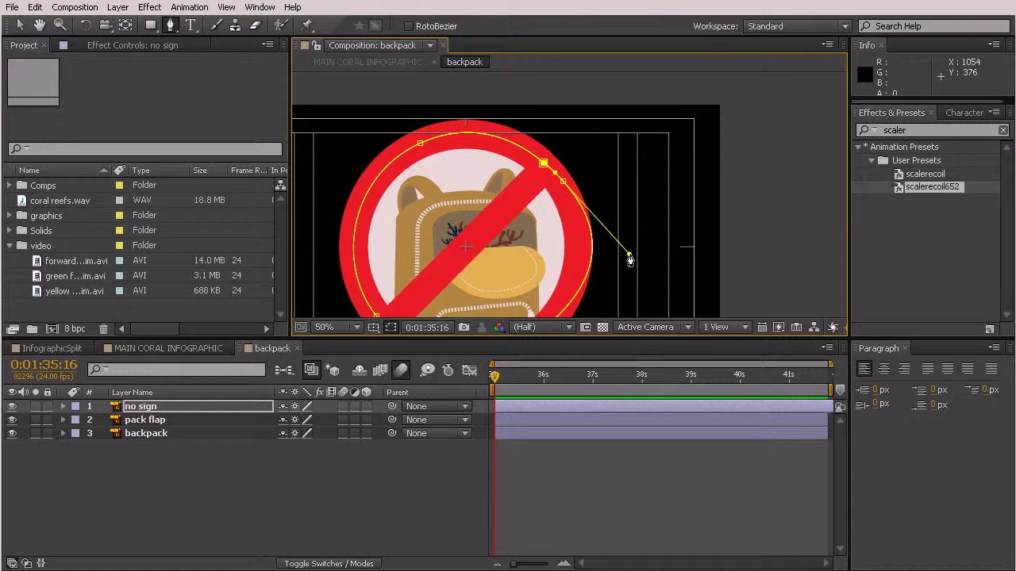
- Refine the mask's lower-left and upper-right points and their curve handles
{"action": "left_click_drag", "start_coordinate": [597, 251], "coordinate": [634, 169]}
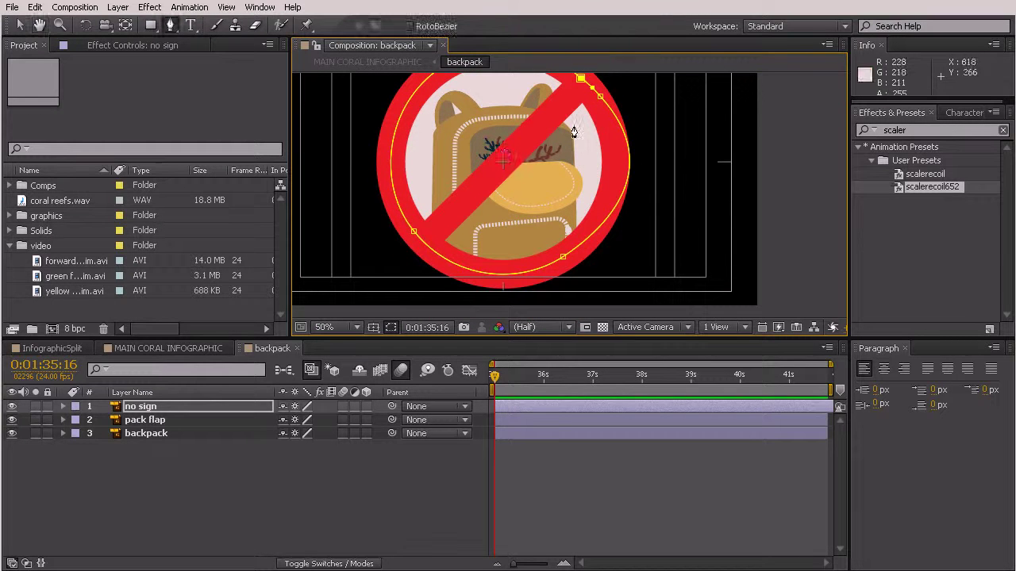
{"action": "left_click_drag", "start_coordinate": [572, 132], "coordinate": [577, 147]}
{"action": "left_click_drag", "start_coordinate": [446, 264], "coordinate": [427, 265]}
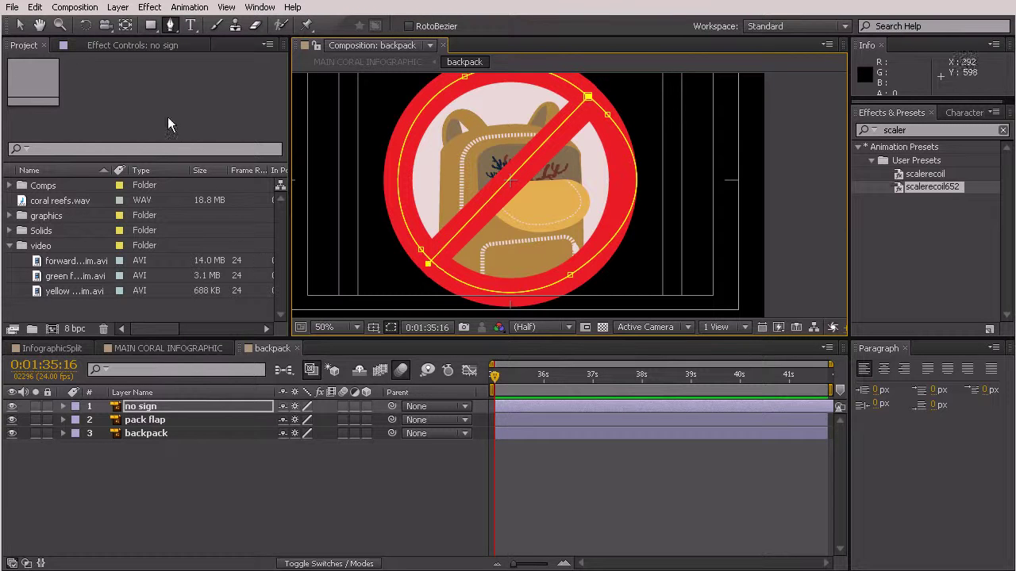
{"action": "left_click", "coordinate": [20, 25]}
{"action": "left_click_drag", "start_coordinate": [607, 115], "coordinate": [647, 212]}
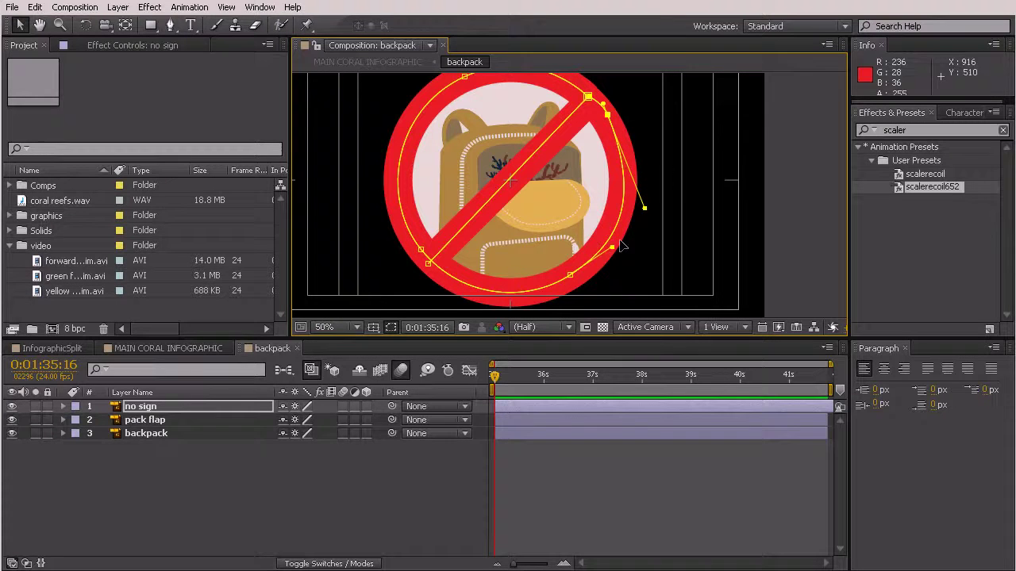
{"action": "left_click", "coordinate": [418, 433]}
{"action": "left_click", "coordinate": [323, 495]}
{"action": "mouse_move", "coordinate": [562, 230]}
{"action": "left_mouse_down"}
{"action": "mouse_move", "coordinate": [534, 250]}
{"action": "mouse_move", "coordinate": [552, 225]}
{"action": "left_mouse_up"}
{"action": "left_click", "coordinate": [186, 410]}
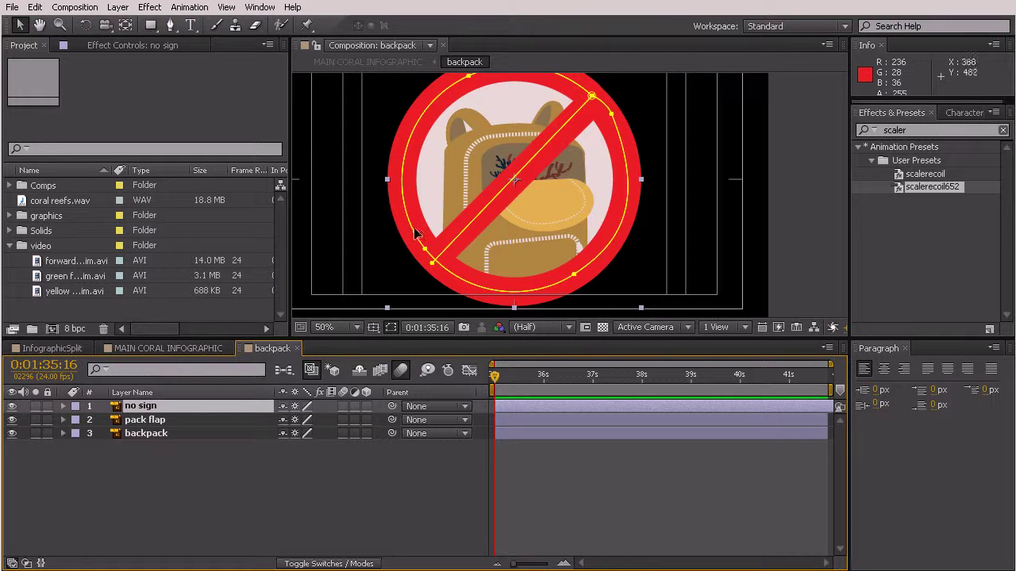
- Apply a Generate > Stroke effect to the no sign with Paint Style Reveal Original Image
{"action": "left_click", "coordinate": [145, 9]}
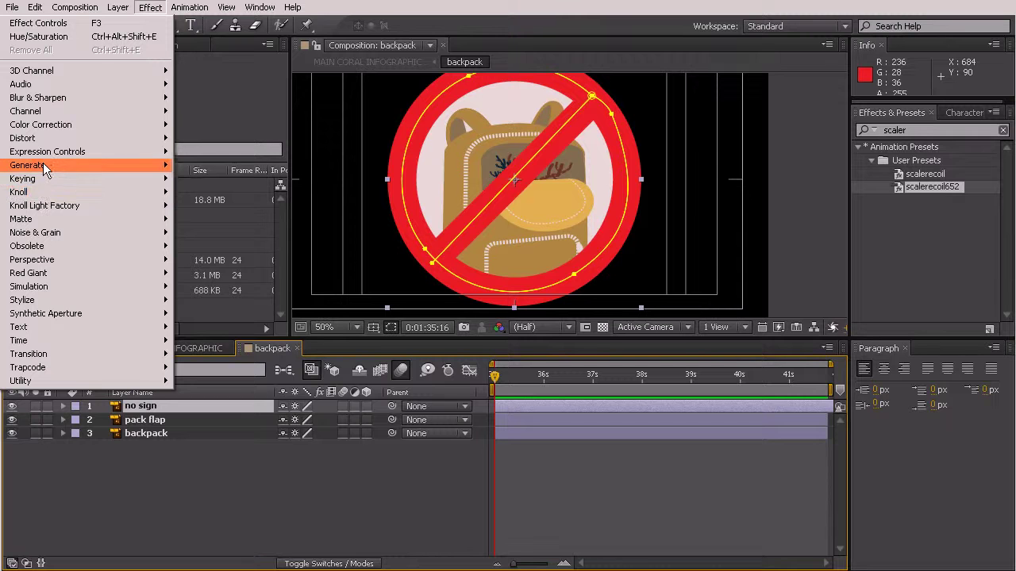
{"action": "mouse_move", "coordinate": [46, 169]}
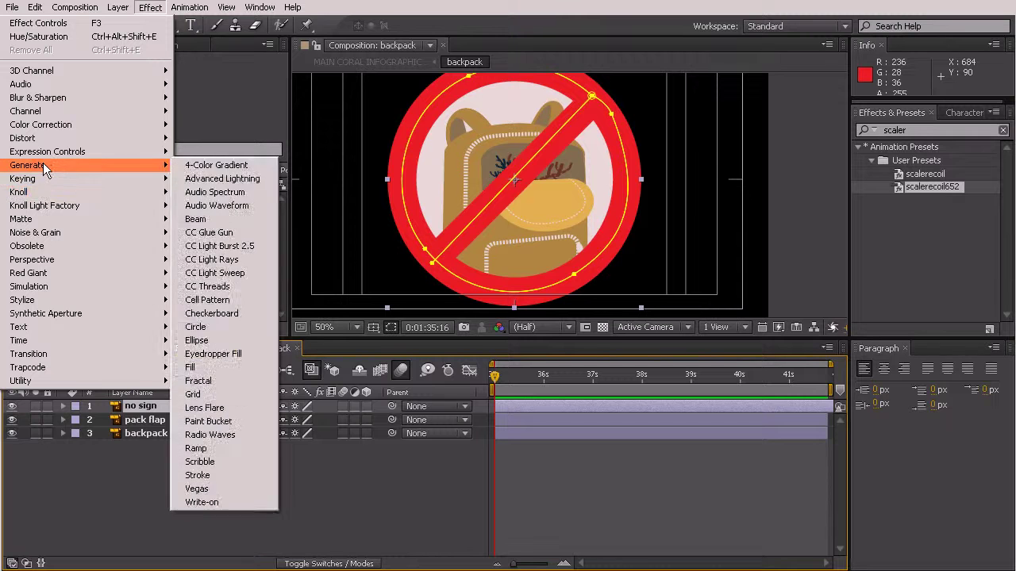
{"action": "left_click", "coordinate": [221, 476]}
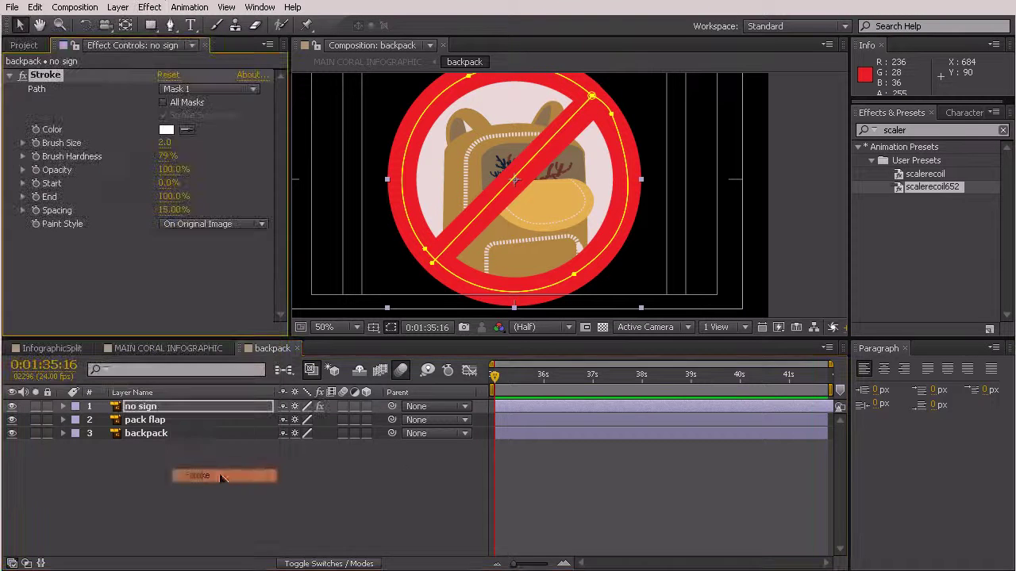
{"action": "left_click", "coordinate": [205, 225]}
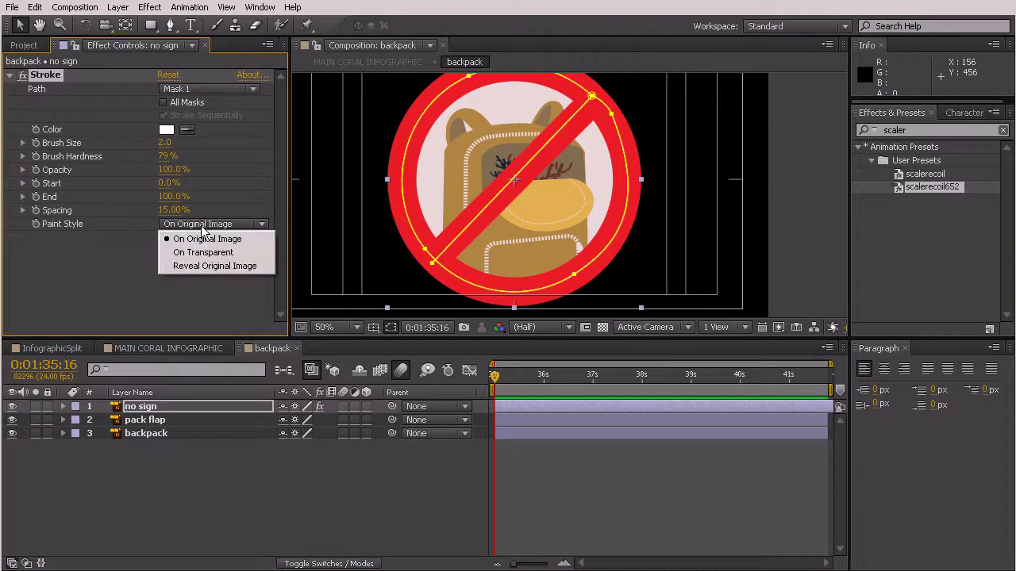
{"action": "left_click", "coordinate": [200, 268]}
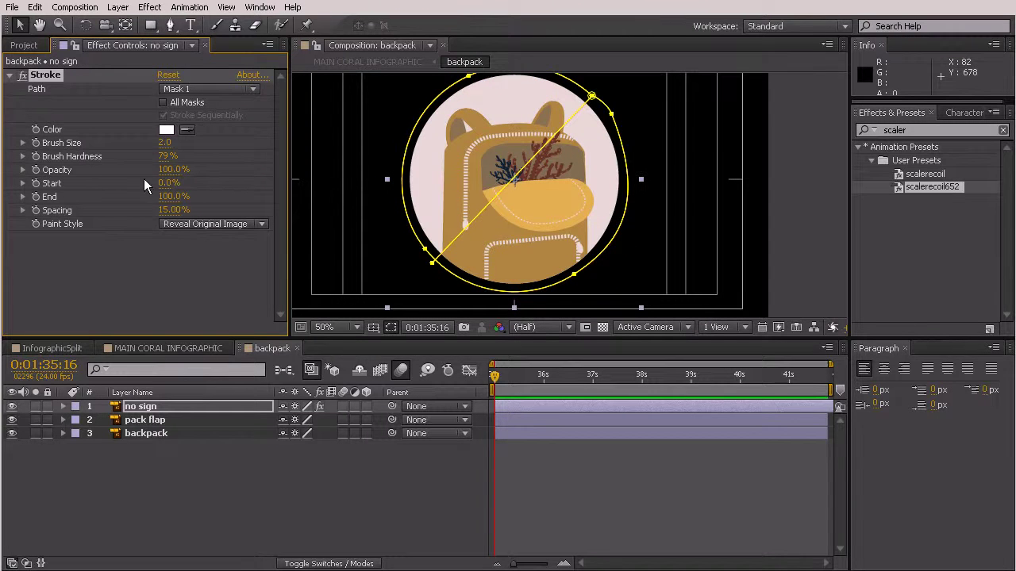
- Raise the Stroke's Brush Size to 50 so it covers the red sign
{"action": "left_click_drag", "start_coordinate": [164, 145], "coordinate": [327, 147]}
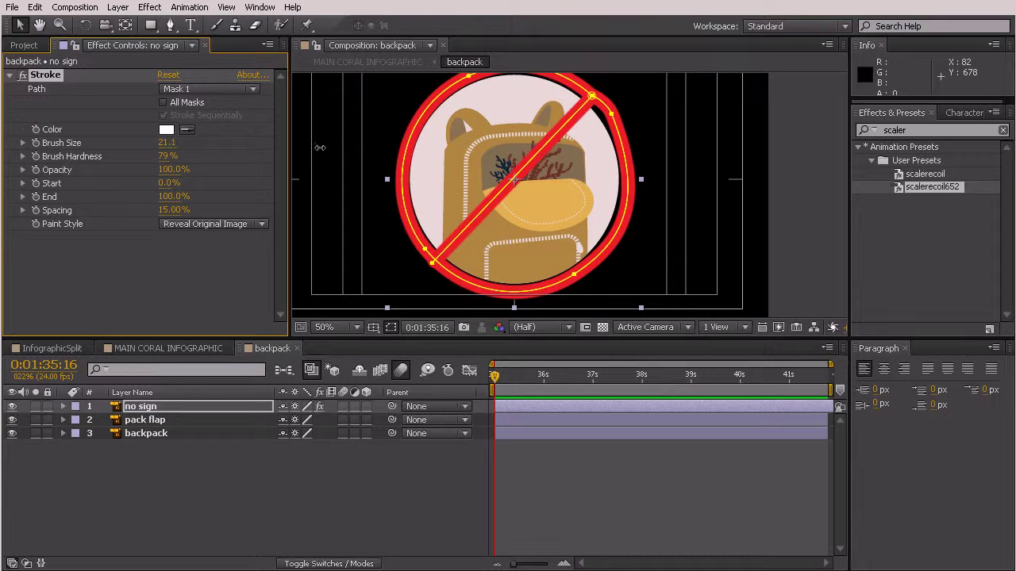
{"action": "left_click", "coordinate": [716, 174]}
{"action": "key", "text": "h"}
{"action": "mouse_move", "coordinate": [665, 150]}
{"action": "left_mouse_down"}
{"action": "mouse_move", "coordinate": [647, 148]}
{"action": "mouse_move", "coordinate": [710, 154]}
{"action": "left_mouse_up"}
{"action": "key", "text": "v"}
{"action": "left_click_drag", "start_coordinate": [173, 148], "coordinate": [476, 141]}
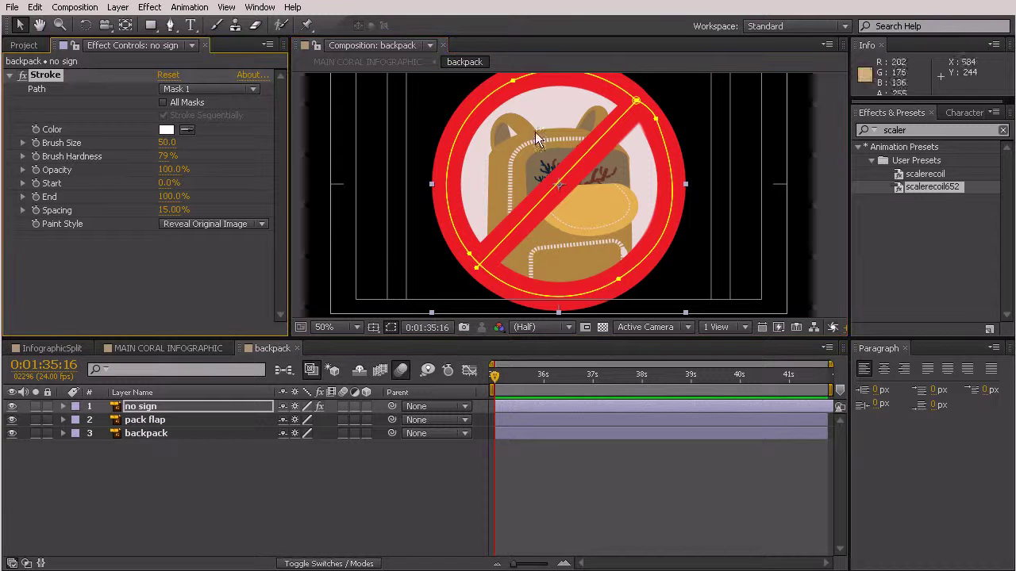
- Reshape the mask vertex and tangents at the top-right end of the slash
{"action": "left_click", "coordinate": [350, 523]}
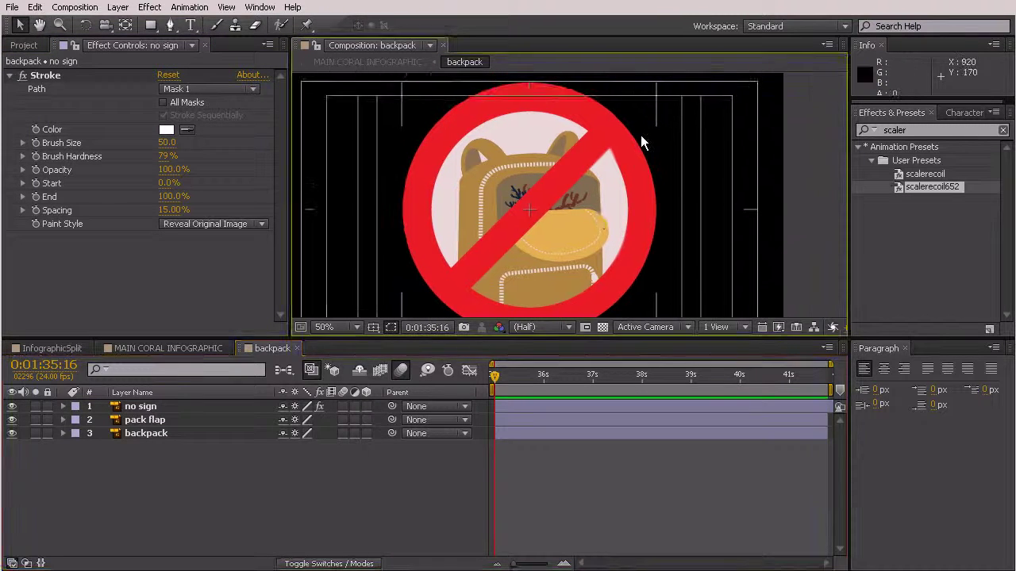
{"action": "scroll", "coordinate": [638, 135], "scroll_direction": "up", "scroll_amount": 2}
{"action": "left_click", "coordinate": [521, 231]}
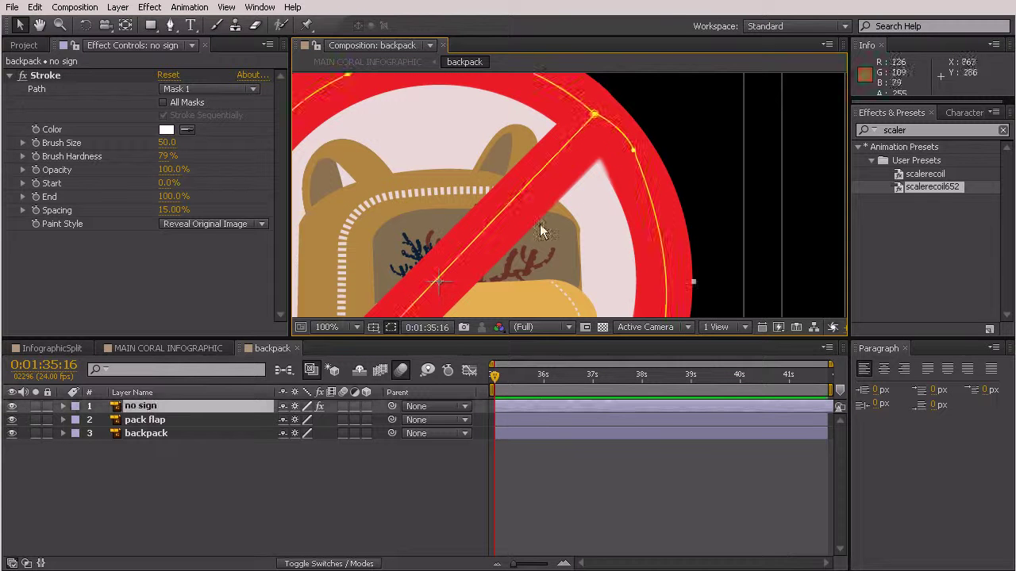
{"action": "left_click", "coordinate": [634, 153]}
{"action": "left_click_drag", "start_coordinate": [627, 134], "coordinate": [635, 152]}
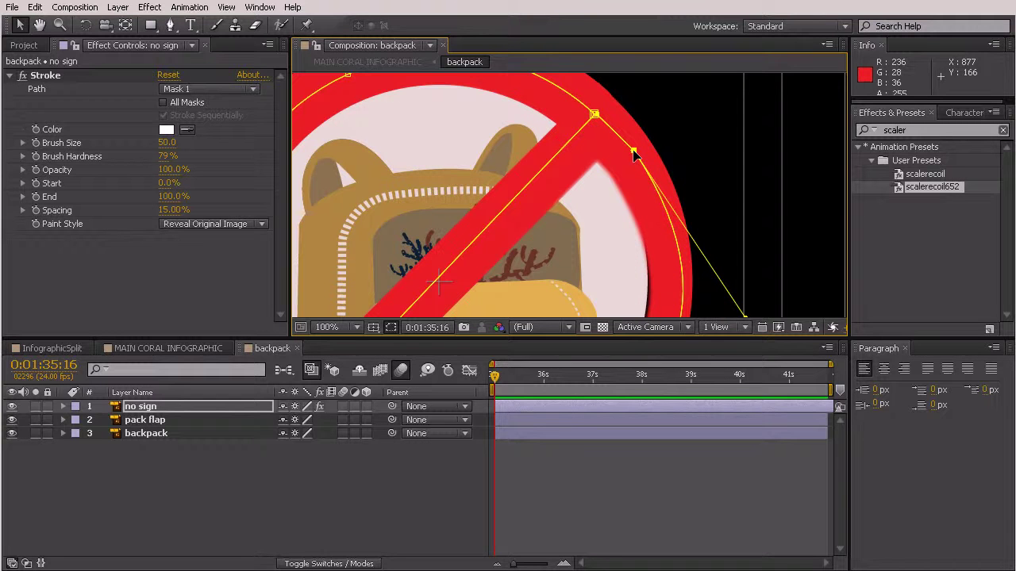
{"action": "left_click_drag", "start_coordinate": [704, 238], "coordinate": [579, 103]}
{"action": "mouse_move", "coordinate": [626, 191]}
{"action": "left_mouse_down"}
{"action": "mouse_move", "coordinate": [588, 182]}
{"action": "mouse_move", "coordinate": [636, 296]}
{"action": "left_mouse_up"}
{"action": "mouse_move", "coordinate": [563, 143]}
{"action": "left_mouse_down"}
{"action": "mouse_move", "coordinate": [635, 204]}
{"action": "mouse_move", "coordinate": [616, 314]}
{"action": "mouse_move", "coordinate": [646, 268]}
{"action": "mouse_move", "coordinate": [555, 250]}
{"action": "mouse_move", "coordinate": [594, 206]}
{"action": "mouse_move", "coordinate": [481, 290]}
{"action": "left_mouse_up"}
- Deselect and preview to confirm the stroke reveals the complete ring and slash
{"action": "scroll", "coordinate": [525, 182], "scroll_direction": "down", "scroll_amount": 2}
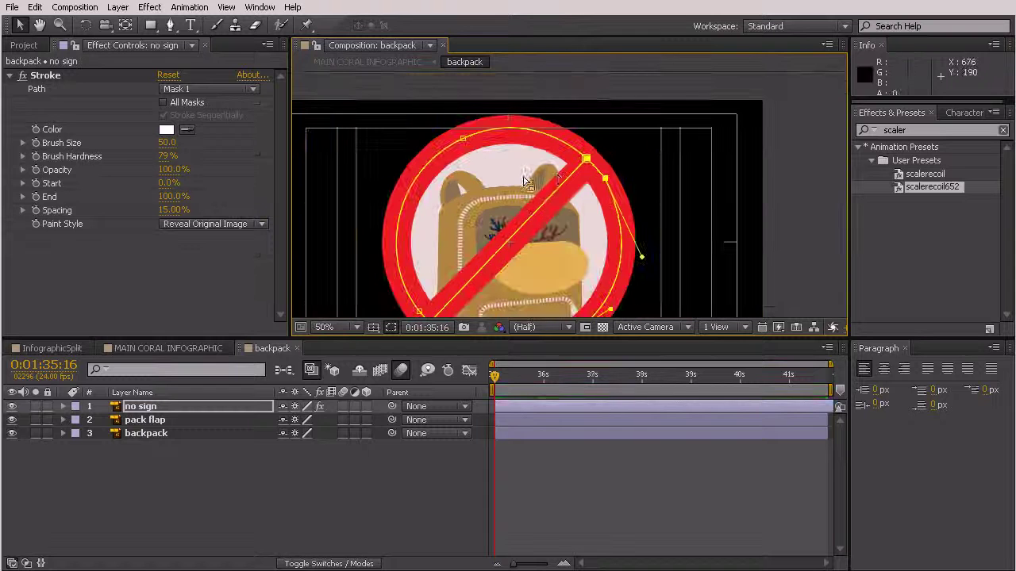
{"action": "left_click", "coordinate": [766, 216]}
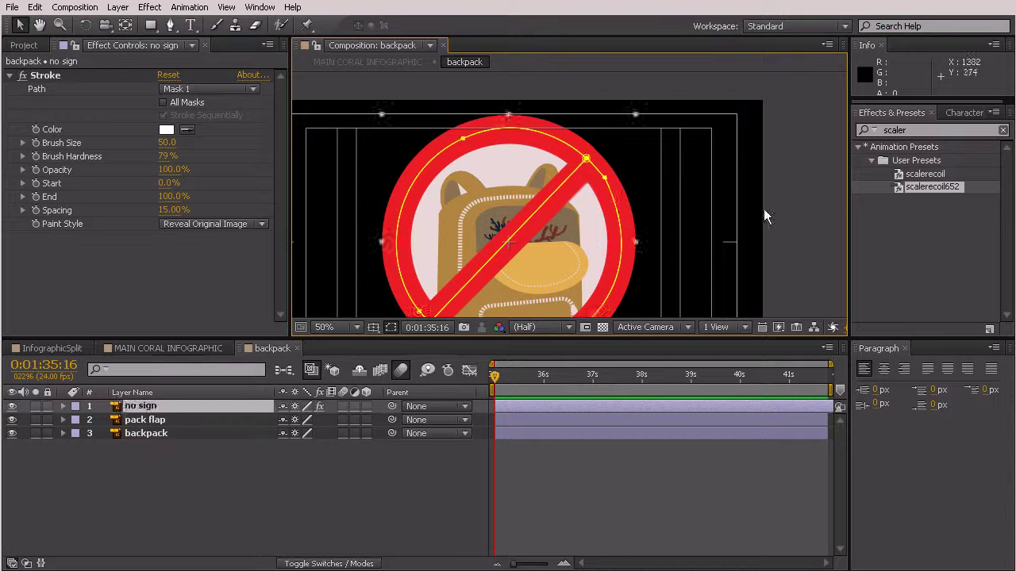
{"action": "left_click", "coordinate": [766, 215]}
{"action": "left_click_drag", "start_coordinate": [612, 227], "coordinate": [631, 211]}
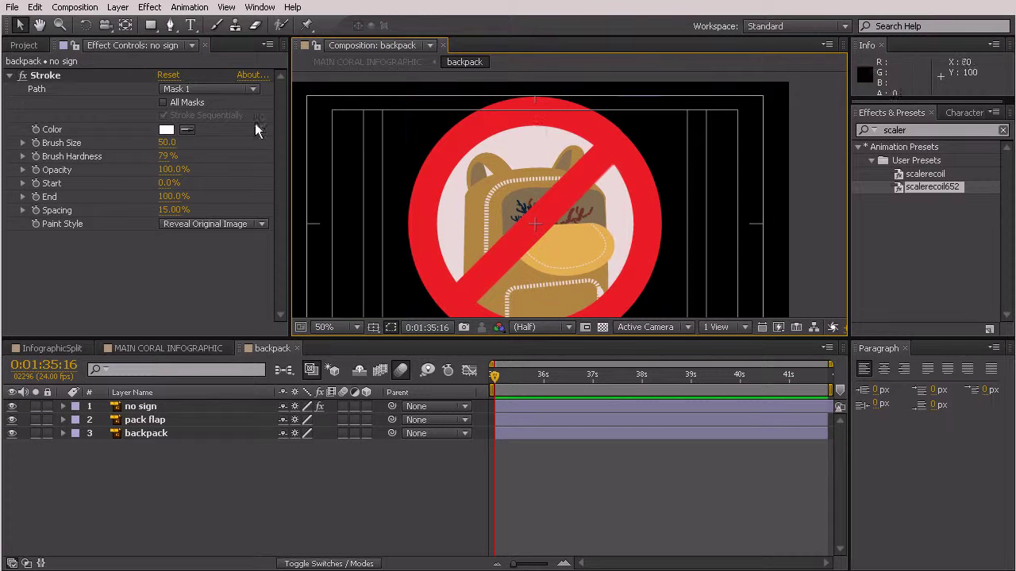
{"action": "left_click", "coordinate": [45, 75]}
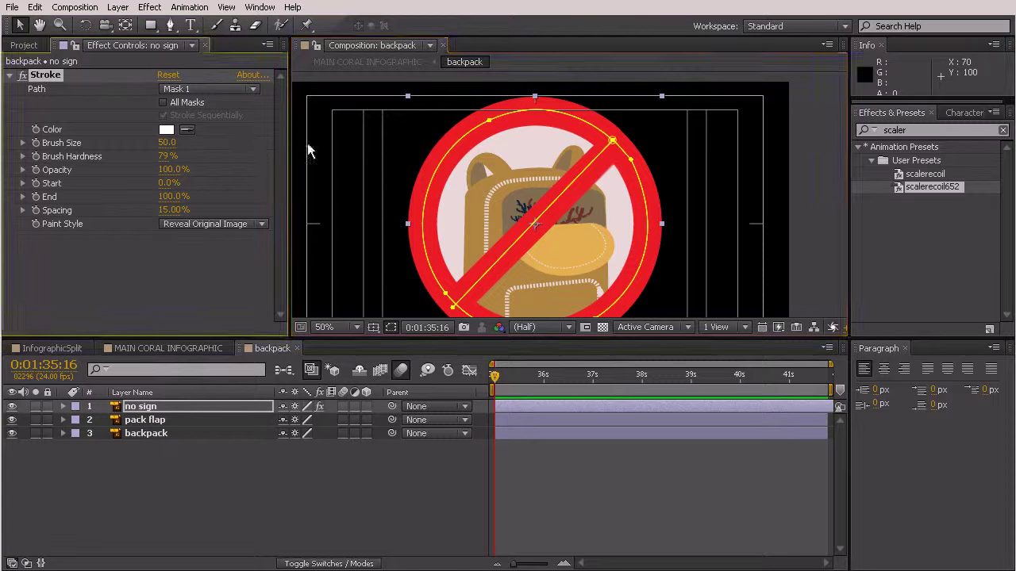
{"action": "left_click", "coordinate": [800, 146]}
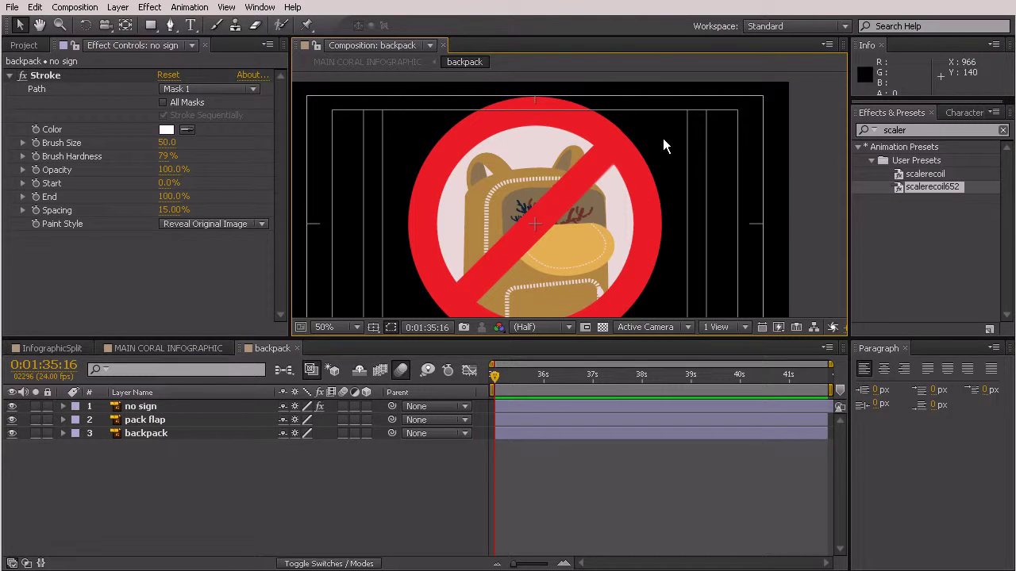
{"action": "scroll", "coordinate": [617, 136], "scroll_direction": "up", "scroll_amount": 2}
{"action": "scroll", "coordinate": [617, 136], "scroll_direction": "down", "scroll_amount": 2}
{"action": "scroll", "coordinate": [603, 206], "scroll_direction": "down", "scroll_amount": 1}
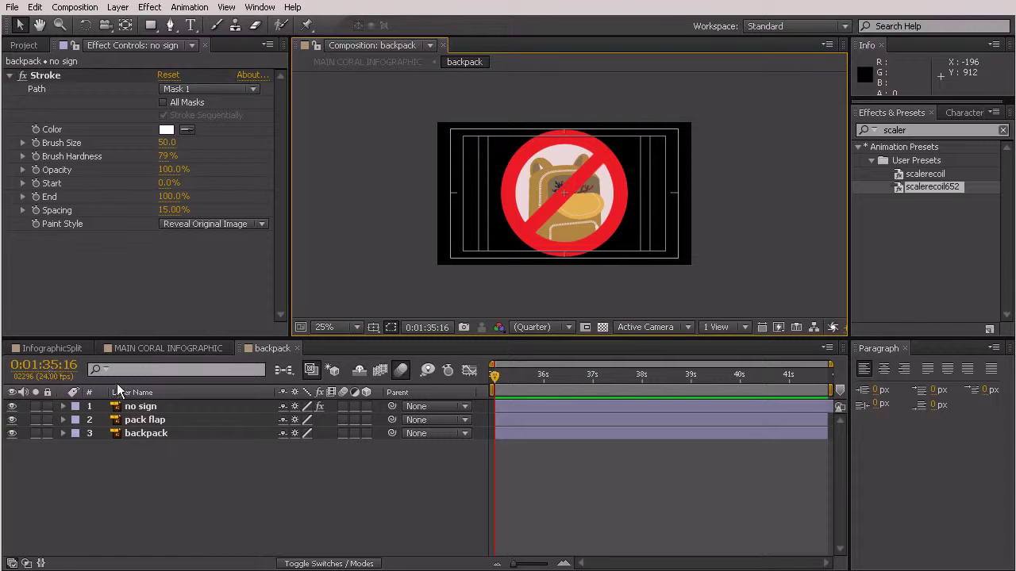
- Set the no sign Stroke End to 0%, keyframe Start to 99% at 0:01:36:02, and preview in MAIN CORAL INFOGRAPHIC
{"action": "mouse_move", "coordinate": [172, 196]}
{"action": "left_mouse_down"}
{"action": "mouse_move", "coordinate": [91, 198]}
{"action": "mouse_move", "coordinate": [180, 247]}
{"action": "mouse_move", "coordinate": [246, 259]}
{"action": "mouse_move", "coordinate": [159, 259]}
{"action": "left_mouse_up"}
{"action": "left_click_drag", "start_coordinate": [79, 239], "coordinate": [113, 261]}
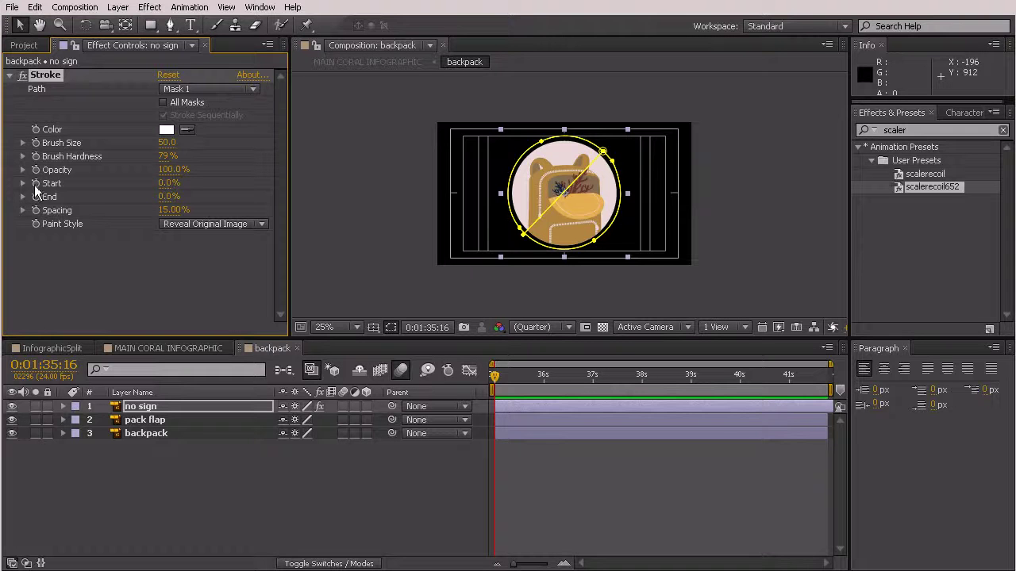
{"action": "left_click", "coordinate": [485, 376]}
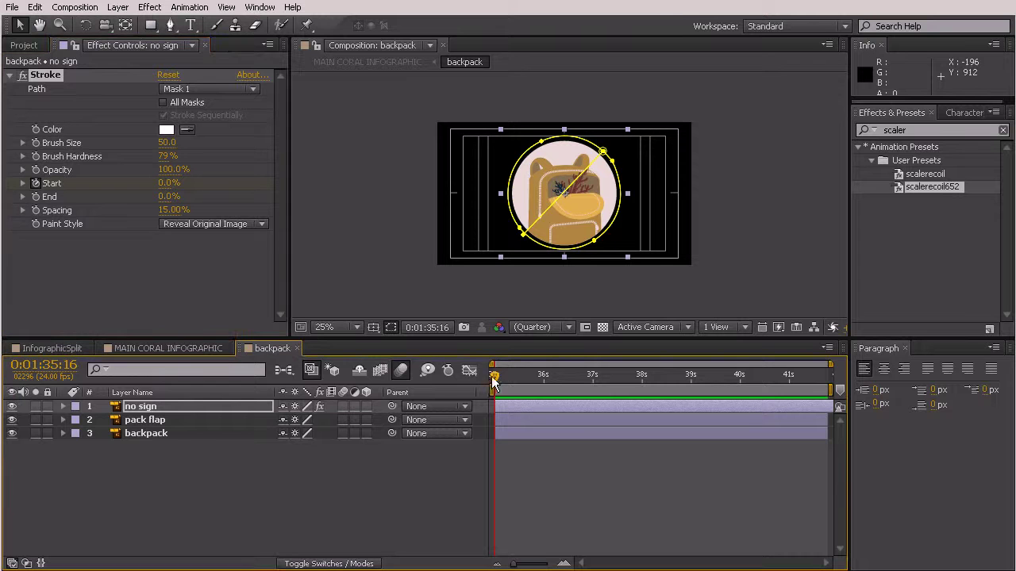
{"action": "left_click_drag", "start_coordinate": [520, 387], "coordinate": [516, 384]}
{"action": "left_click_drag", "start_coordinate": [170, 183], "coordinate": [299, 200]}
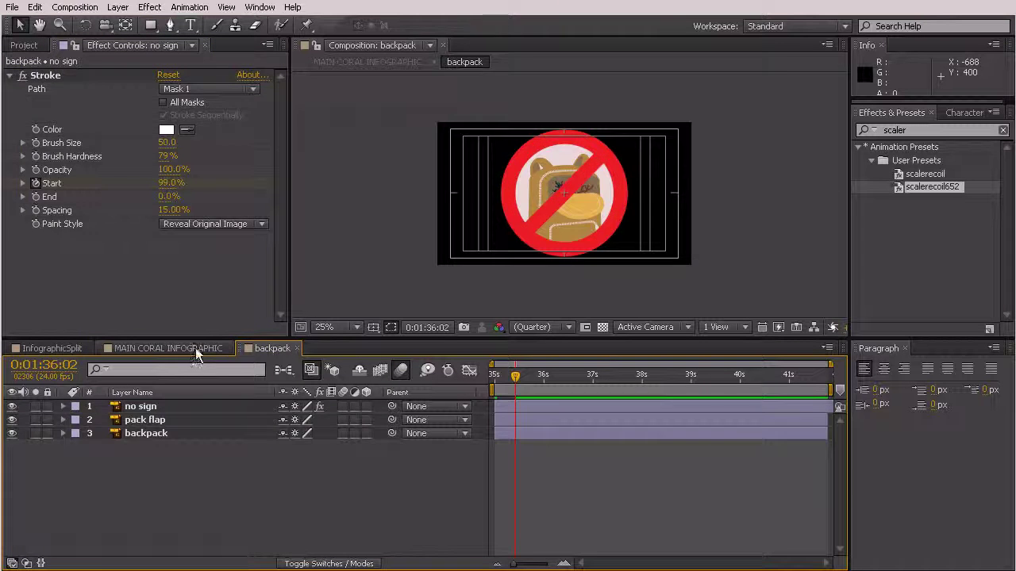
{"action": "left_click", "coordinate": [195, 348]}
{"action": "left_click_drag", "start_coordinate": [666, 382], "coordinate": [686, 397]}
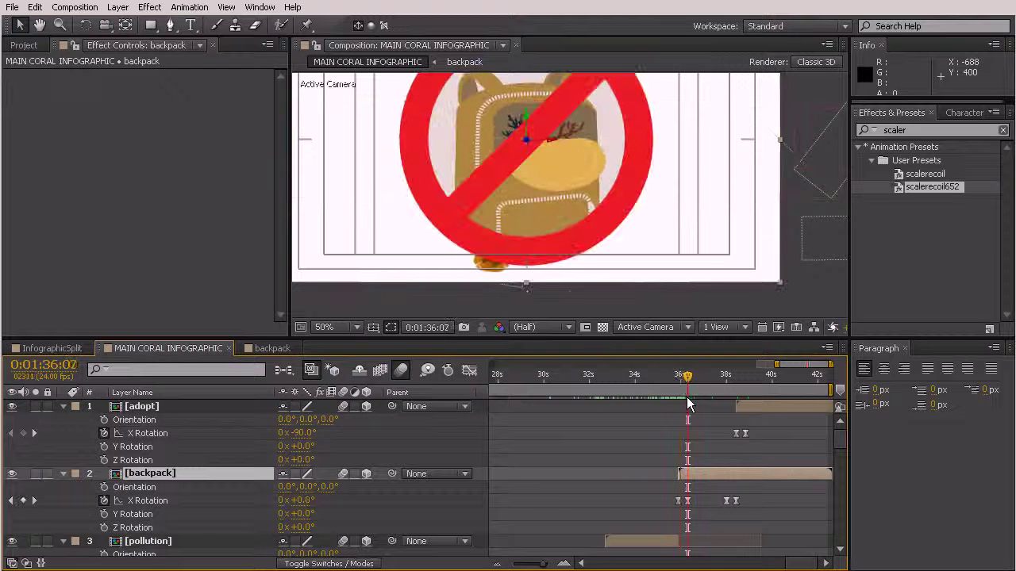
- Check the no sign layer in the backpack precomp, then preview the backpack flip in the main comp
{"action": "double_click", "coordinate": [698, 476]}
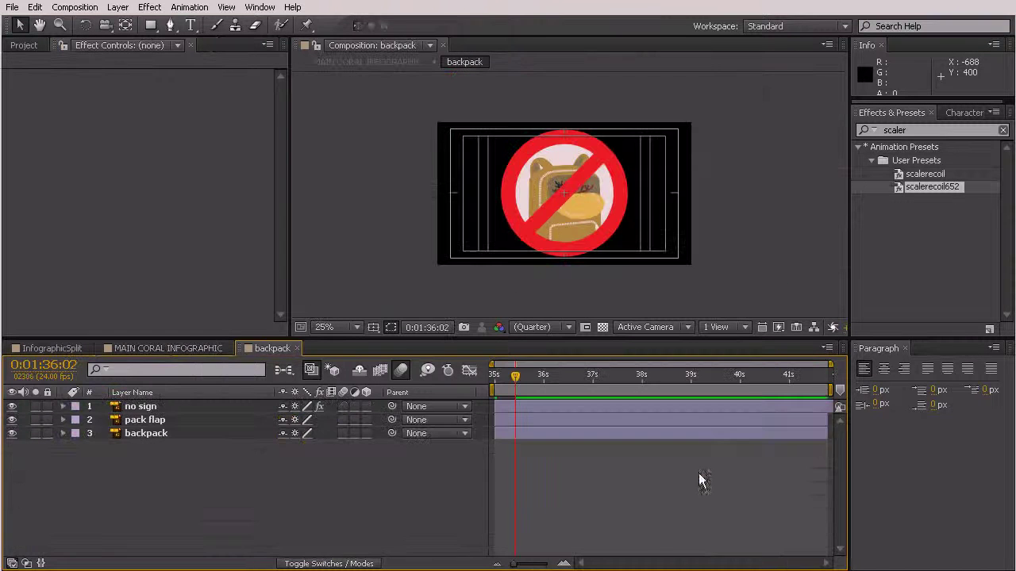
{"action": "left_click", "coordinate": [516, 406]}
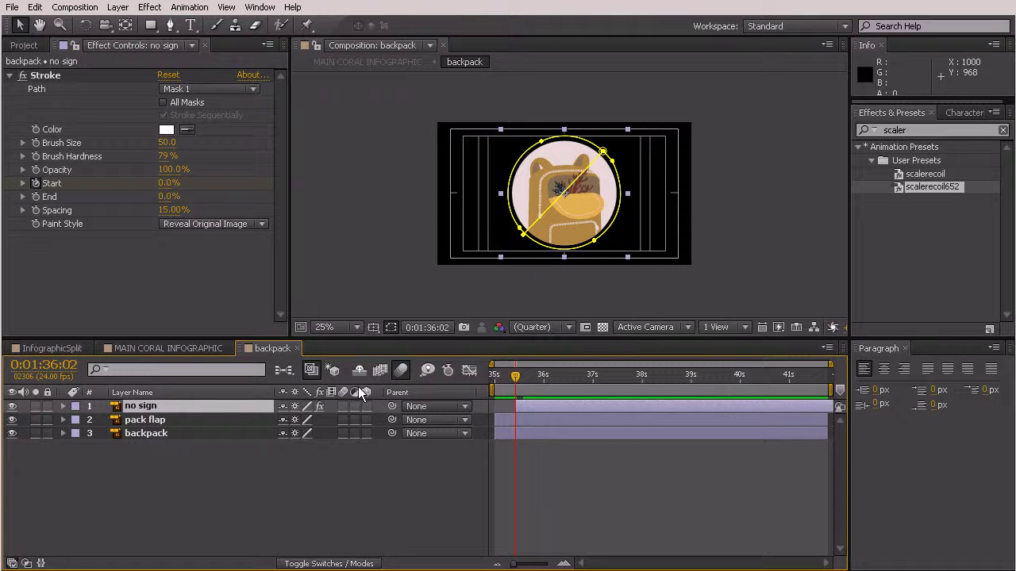
{"action": "left_click", "coordinate": [179, 351]}
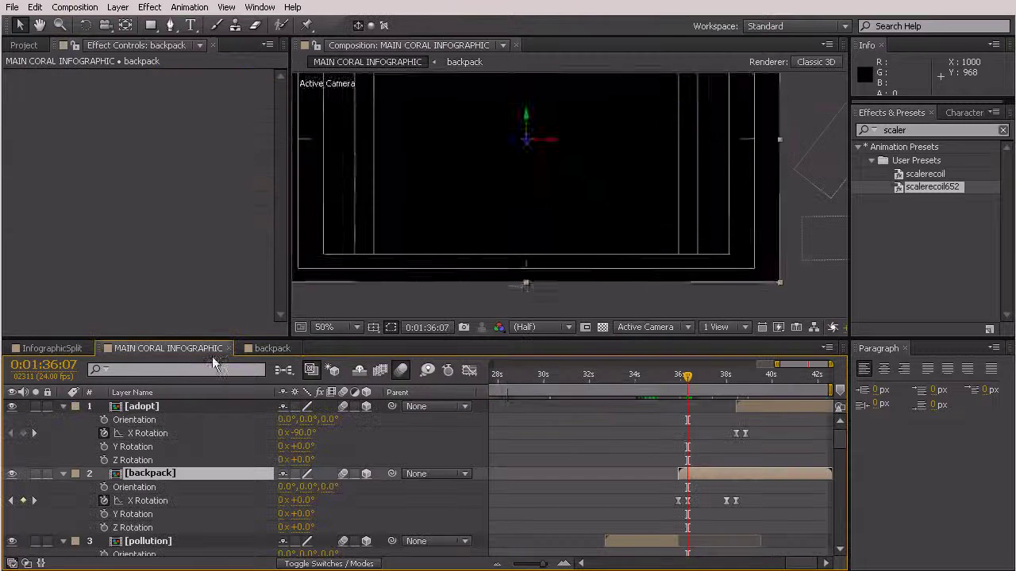
{"action": "left_click_drag", "start_coordinate": [675, 387], "coordinate": [699, 404]}
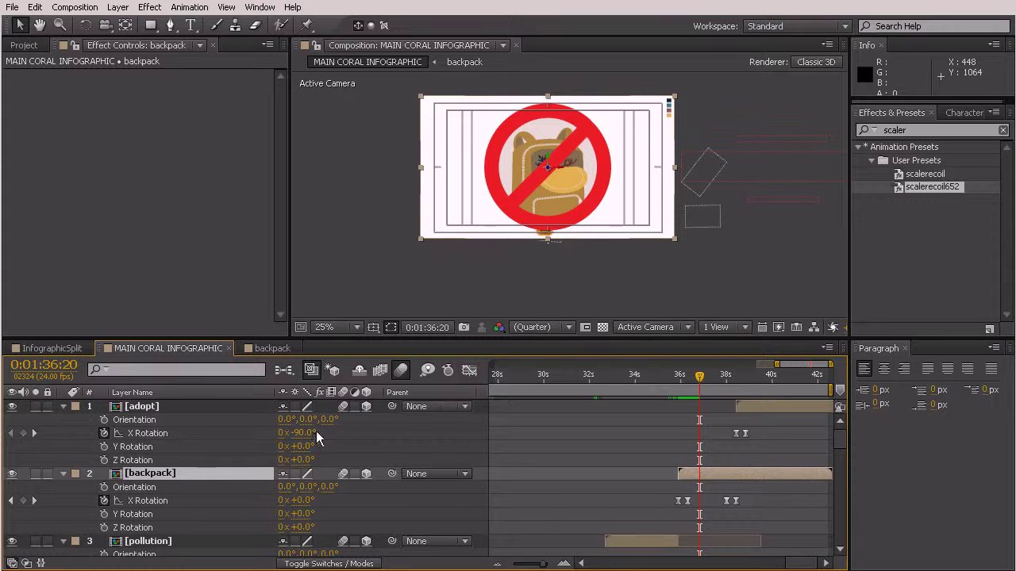
- Scale the adopt, backpack and pollution panels to 80% with Scale keyframes
{"action": "left_click", "coordinate": [163, 408]}
{"action": "scroll", "coordinate": [175, 508], "scroll_direction": "down", "scroll_amount": 1}
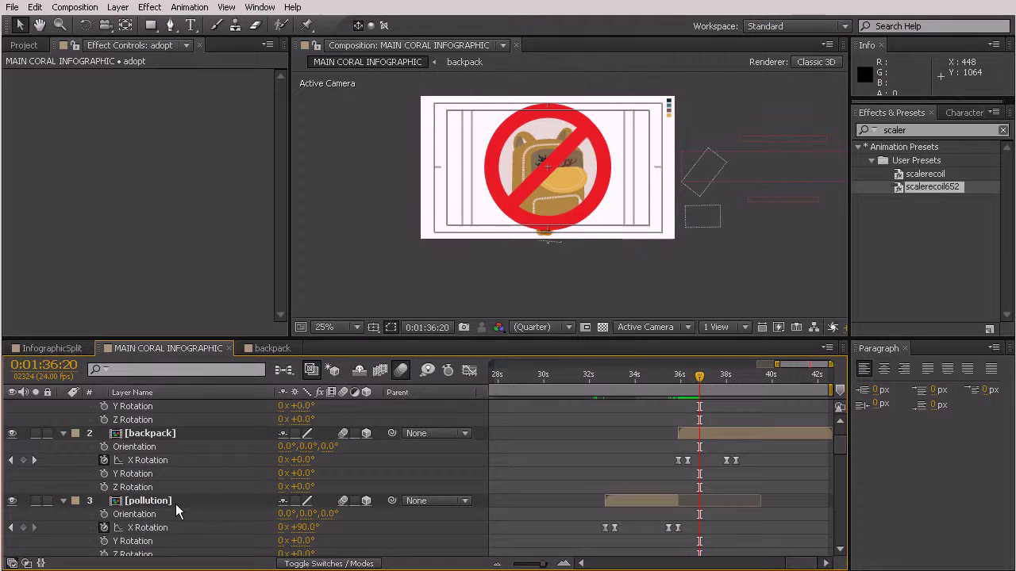
{"action": "left_click", "coordinate": [173, 502], "text": "shift"}
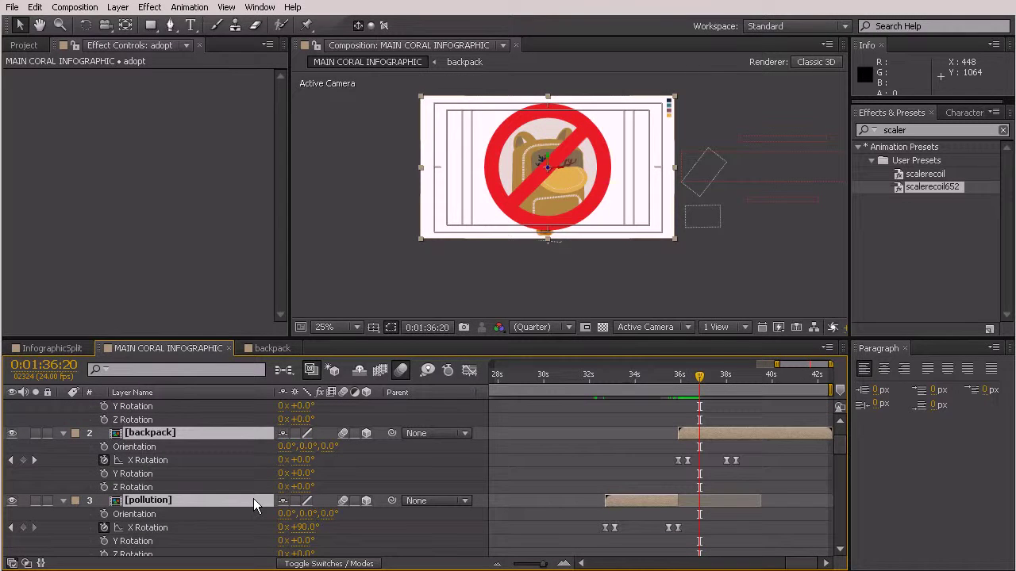
{"action": "key", "text": "s"}
{"action": "scroll", "coordinate": [279, 447], "scroll_direction": "up", "scroll_amount": 1}
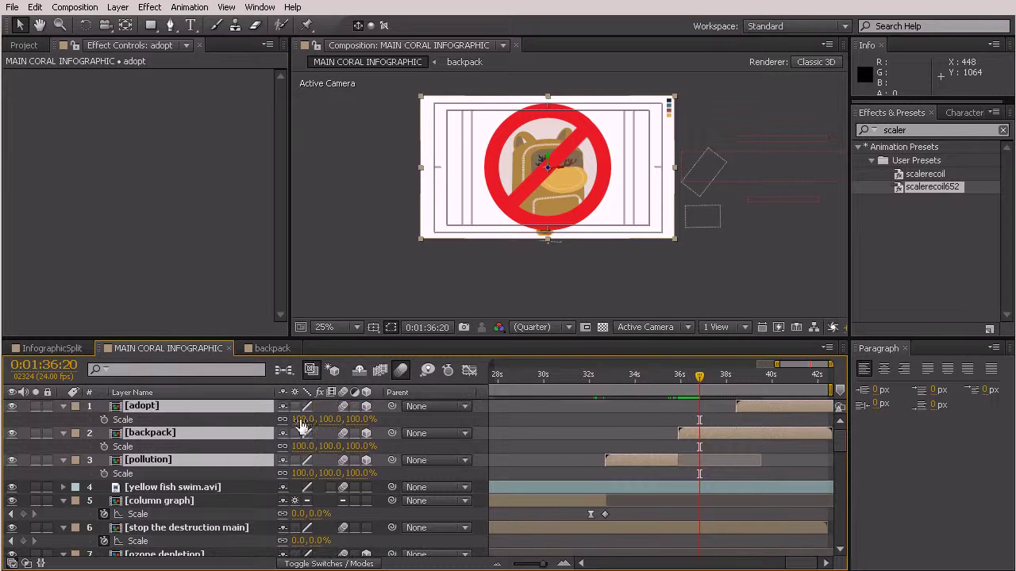
{"action": "mouse_move", "coordinate": [298, 419]}
{"action": "left_mouse_down"}
{"action": "mouse_move", "coordinate": [282, 419]}
{"action": "mouse_move", "coordinate": [297, 421]}
{"action": "left_mouse_up"}
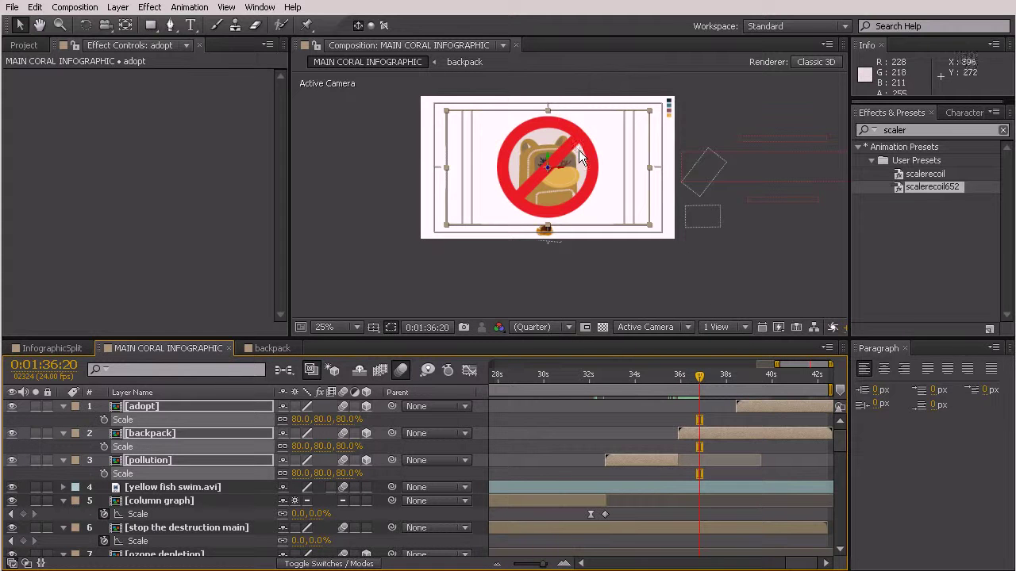
- Preview the scaled panels from the mushroom-cloud scene to the backpack scene
{"action": "left_click", "coordinate": [641, 274]}
{"action": "left_click_drag", "start_coordinate": [671, 376], "coordinate": [690, 408]}
{"action": "left_click", "coordinate": [698, 433]}
- Paste the no sign Stroke layer from the backpack precomp into the pollution precomp
{"action": "double_click", "coordinate": [697, 430]}
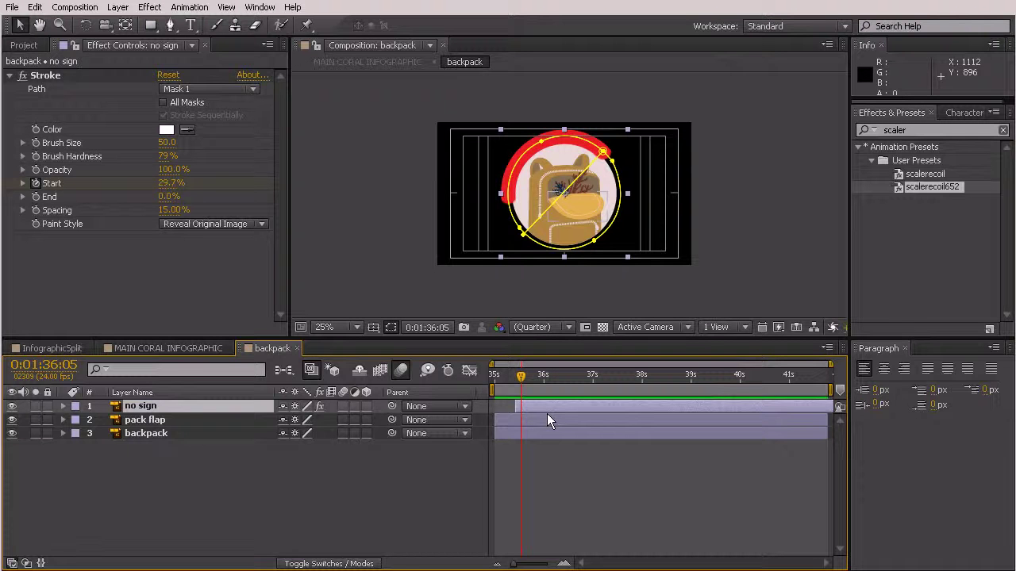
{"action": "left_click", "coordinate": [177, 349]}
{"action": "double_click", "coordinate": [638, 461]}
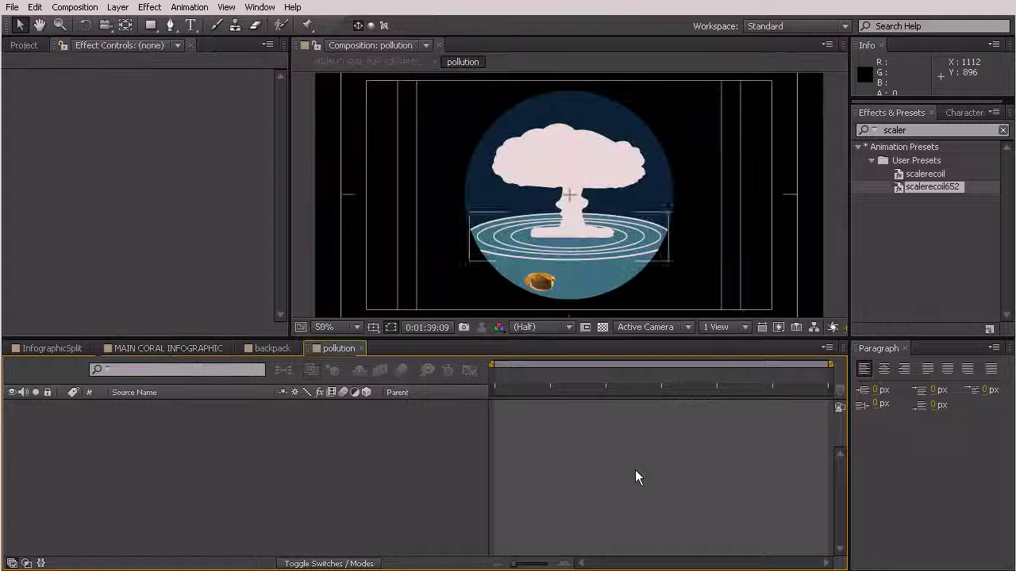
{"action": "mouse_move", "coordinate": [553, 376]}
{"action": "left_mouse_down"}
{"action": "mouse_move", "coordinate": [517, 378]}
{"action": "mouse_move", "coordinate": [525, 390]}
{"action": "left_mouse_up"}
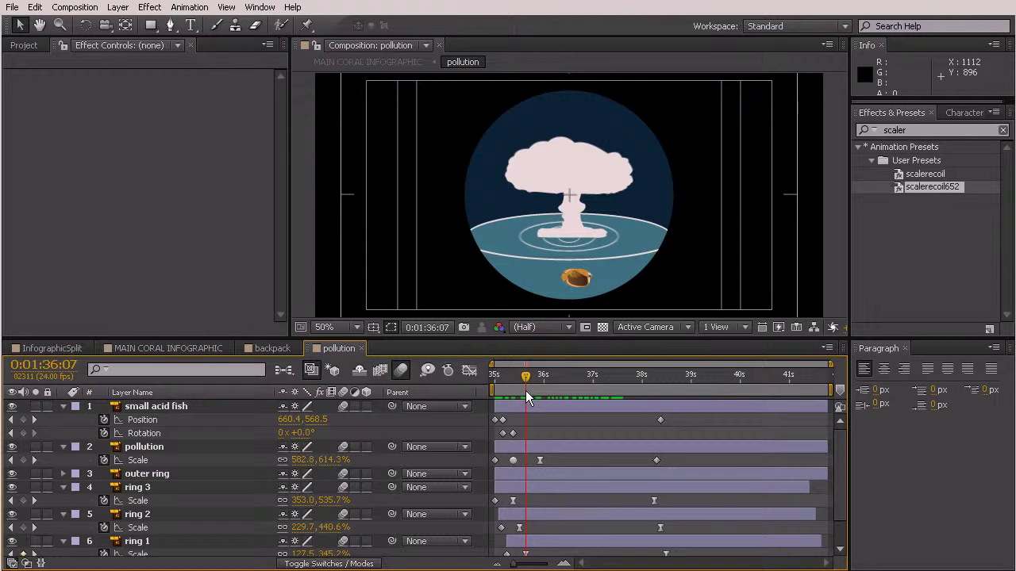
{"action": "key", "text": "ctrl+v"}
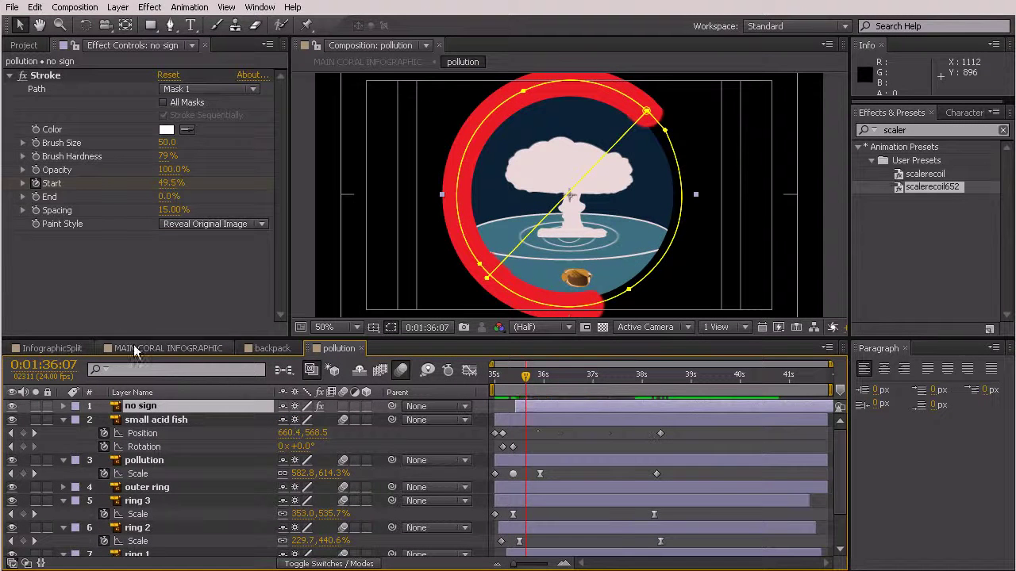
- Show the pollution layer's X Rotation keyframes and preview its panel with the no sign
{"action": "left_click", "coordinate": [204, 350]}
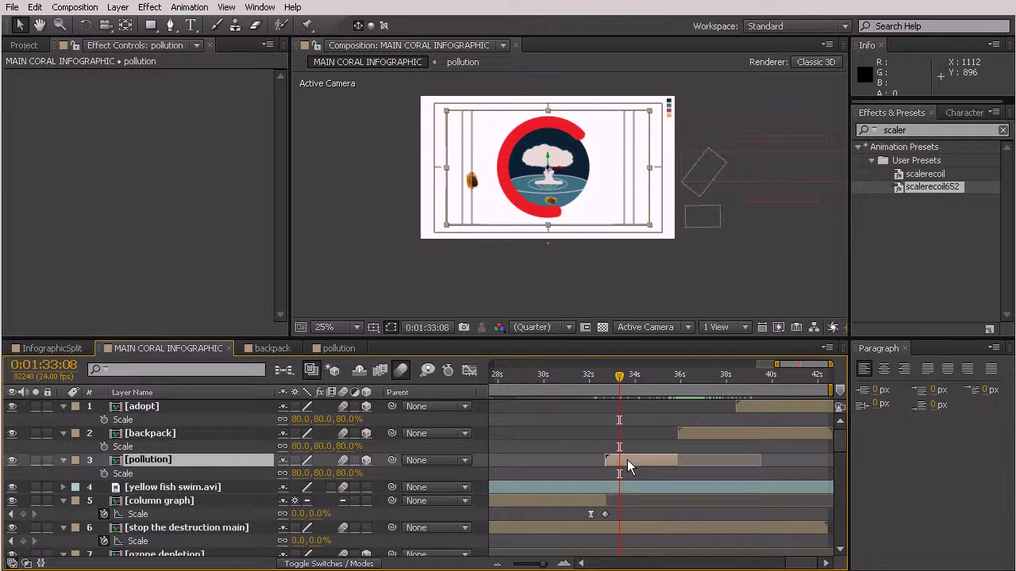
{"action": "key", "text": "u"}
{"action": "left_click", "coordinate": [615, 387]}
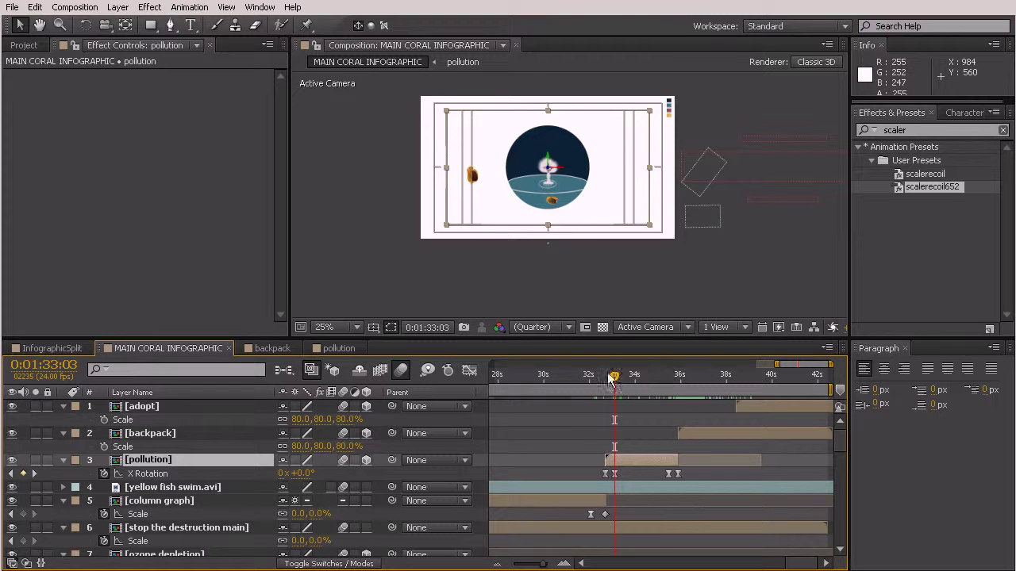
{"action": "left_click_drag", "start_coordinate": [615, 384], "coordinate": [624, 414]}
- Shift the pollution no sign layer to start later, then preview the main comp's panel transitions
{"action": "double_click", "coordinate": [630, 459]}
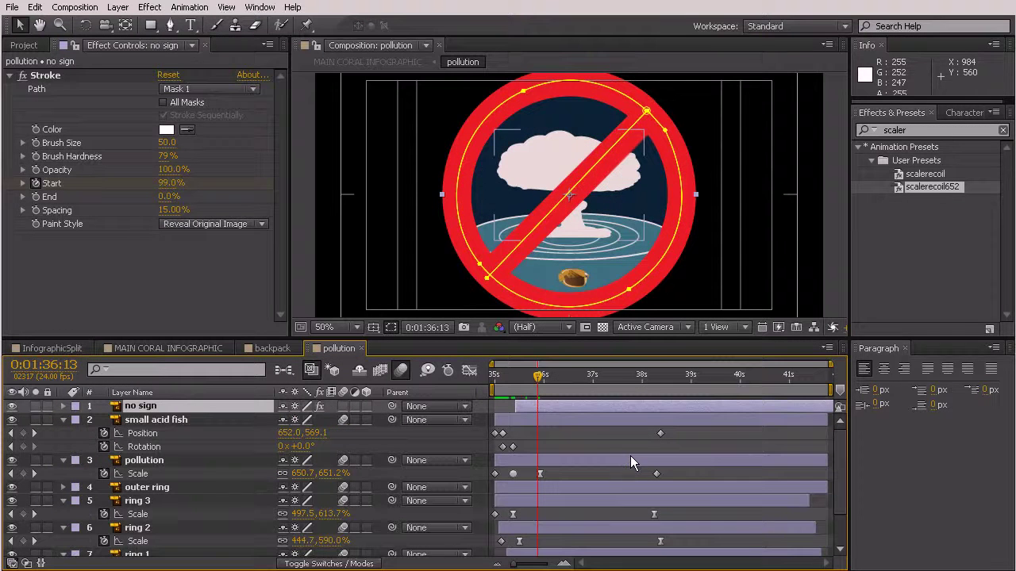
{"action": "left_click_drag", "start_coordinate": [534, 408], "coordinate": [554, 416]}
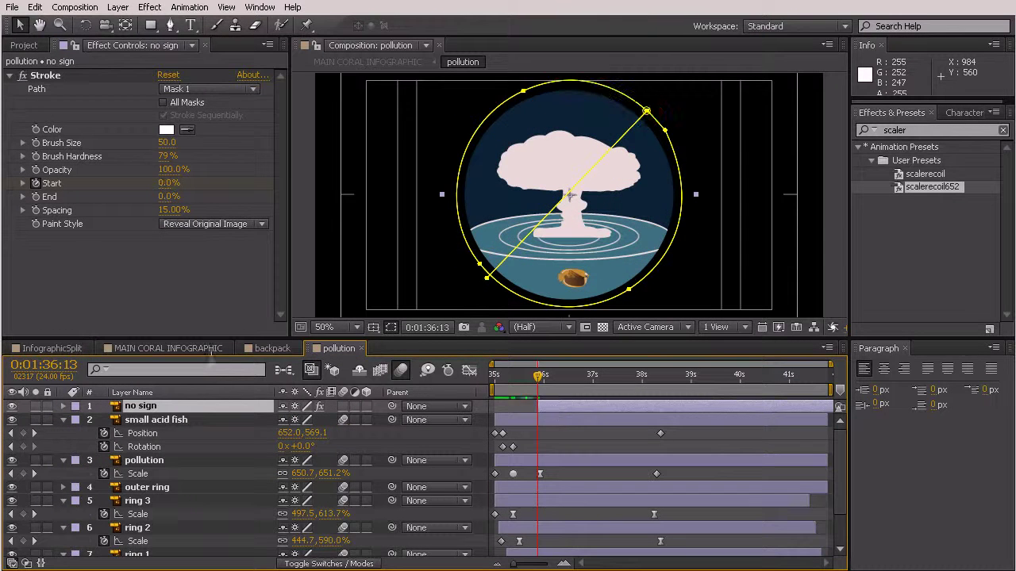
{"action": "left_click", "coordinate": [210, 353]}
{"action": "left_click_drag", "start_coordinate": [623, 373], "coordinate": [688, 416]}
- Move the pack flap's anchor point in the backpack precomp with the Pan Behind tool
{"action": "left_click", "coordinate": [699, 429]}
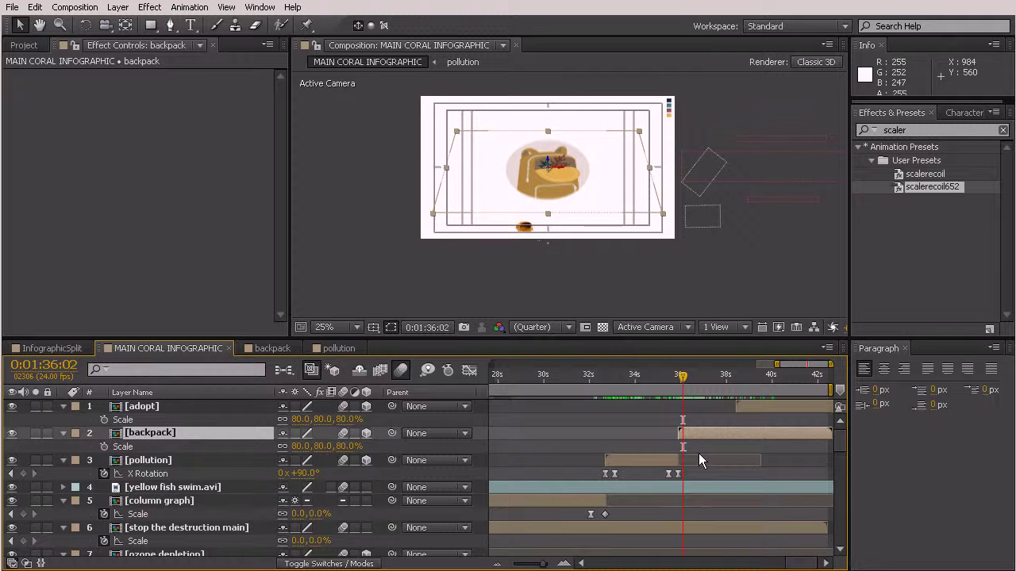
{"action": "left_click", "coordinate": [757, 408]}
{"action": "double_click", "coordinate": [724, 436]}
{"action": "scroll", "coordinate": [575, 252], "scroll_direction": "up", "scroll_amount": 2}
{"action": "left_click", "coordinate": [578, 227]}
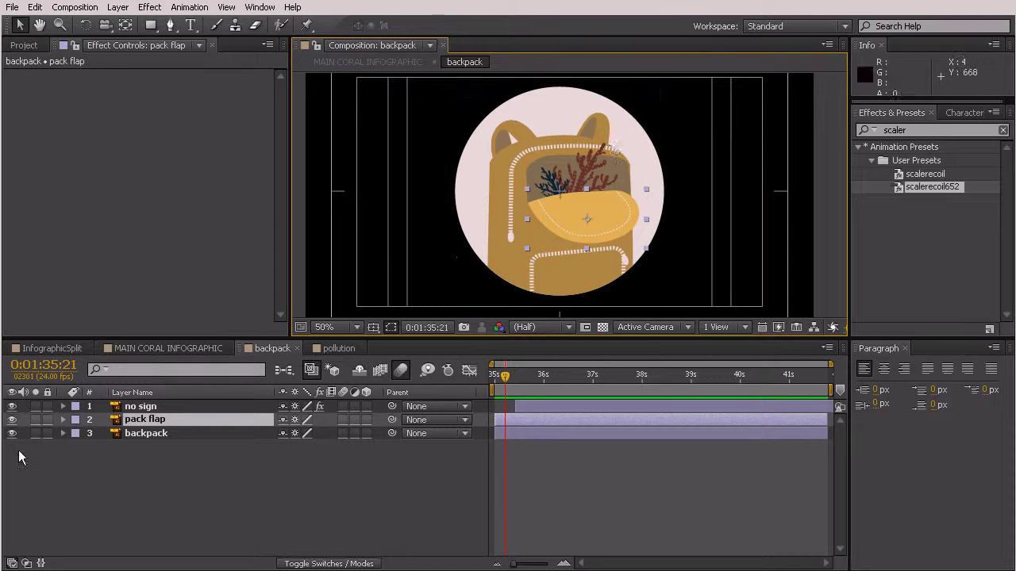
{"action": "left_click", "coordinate": [125, 28]}
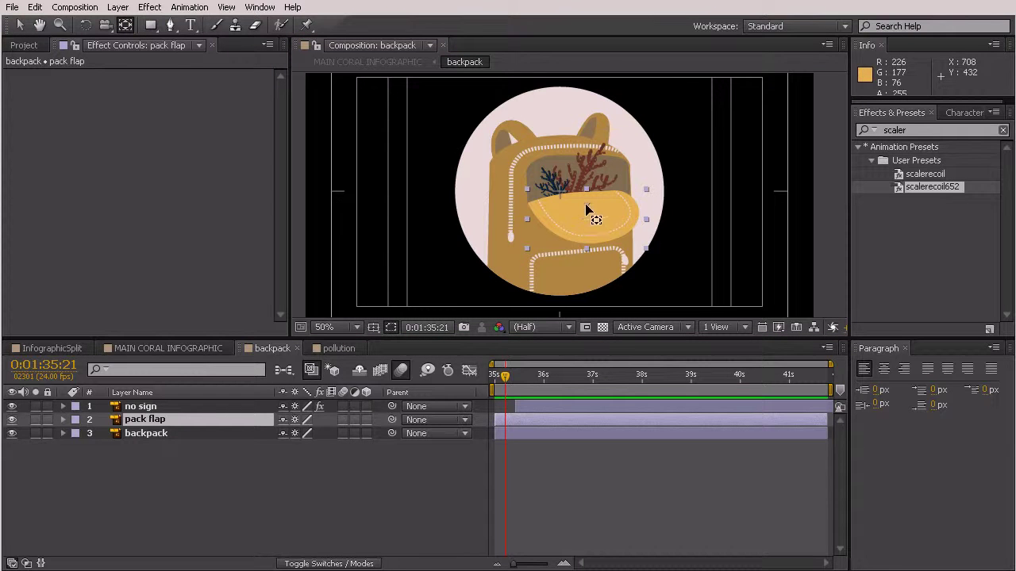
{"action": "left_click", "coordinate": [582, 202]}
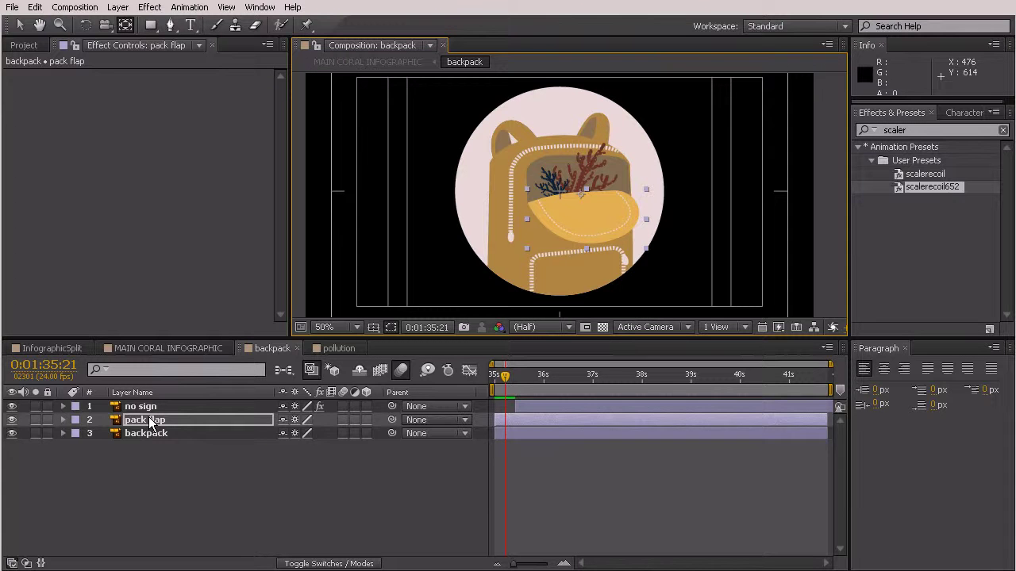
- Keyframe the pack flap's Scale from a squashed 652, 444.9% at 0:01:36:02 up to 652%
{"action": "key", "text": "s"}
{"action": "left_click", "coordinate": [560, 423]}
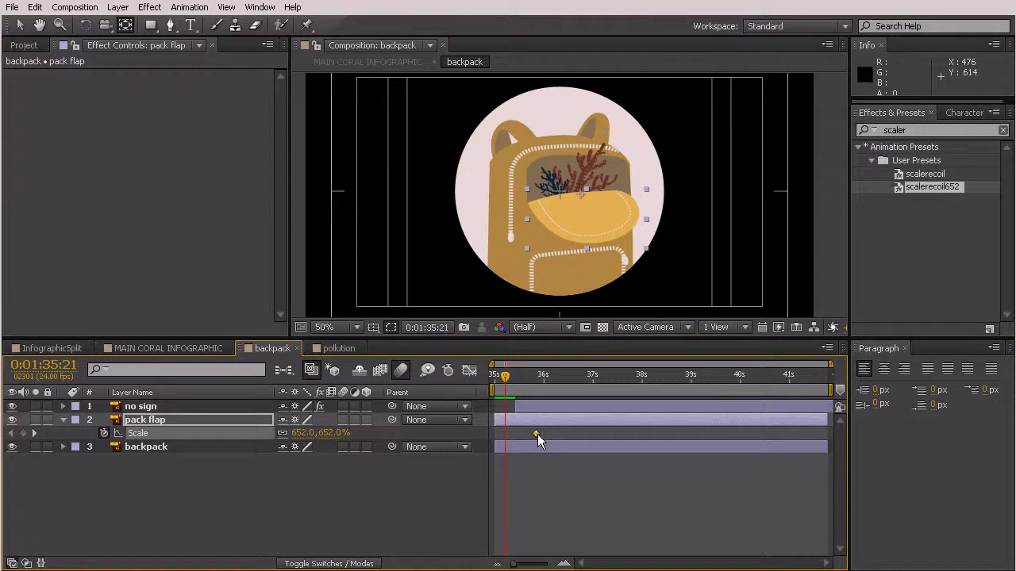
{"action": "left_click_drag", "start_coordinate": [506, 376], "coordinate": [513, 382]}
{"action": "left_click", "coordinate": [22, 28]}
{"action": "left_click_drag", "start_coordinate": [589, 248], "coordinate": [584, 225]}
{"action": "left_click_drag", "start_coordinate": [516, 377], "coordinate": [558, 403]}
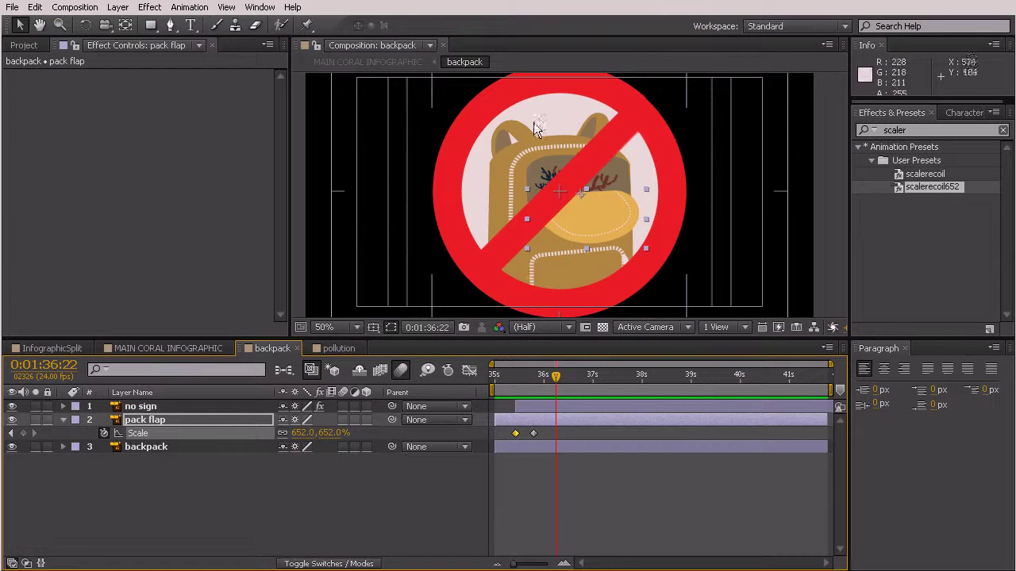
- Close the backpack and pollution comps and show the adopt layer's X Rotation keyframes
{"action": "left_click", "coordinate": [298, 348]}
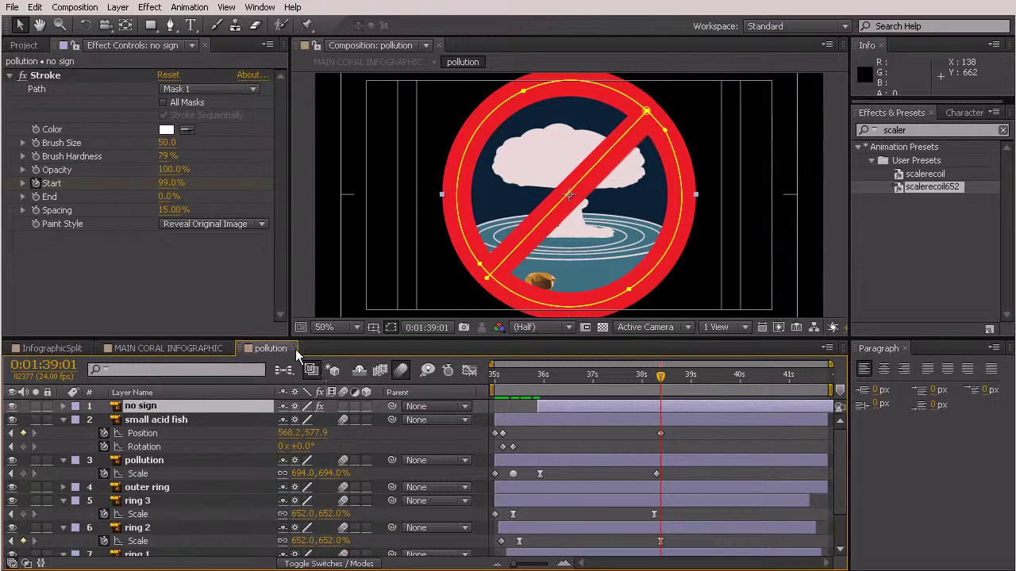
{"action": "left_click", "coordinate": [293, 350]}
{"action": "left_click_drag", "start_coordinate": [705, 377], "coordinate": [754, 433]}
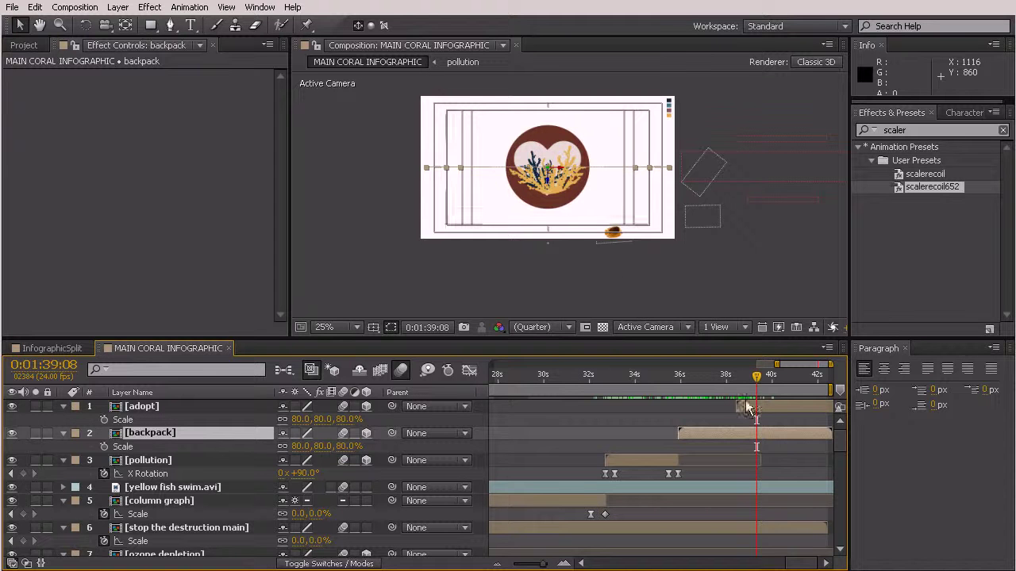
{"action": "left_click", "coordinate": [749, 408]}
{"action": "key", "text": "u"}
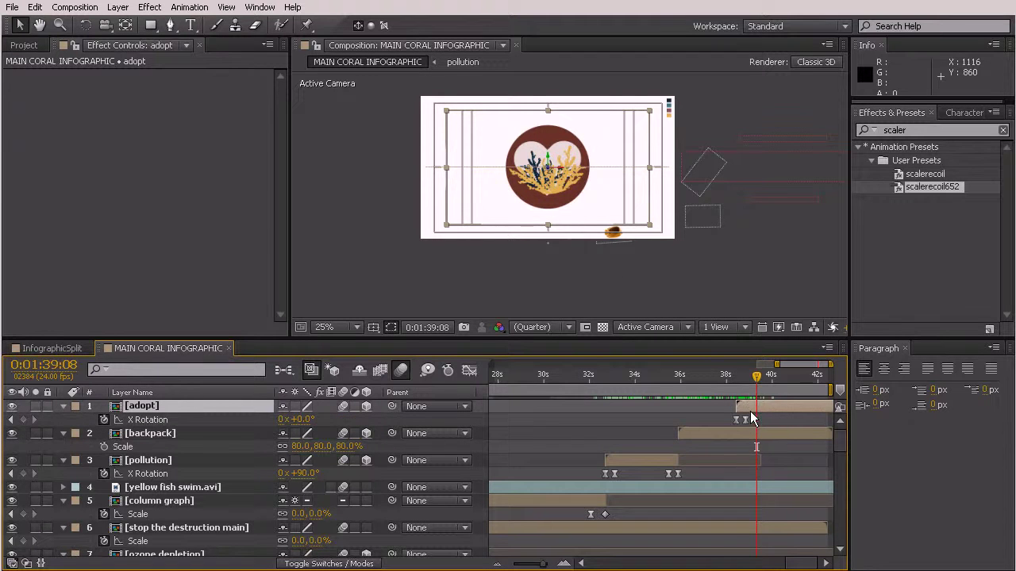
{"action": "mouse_move", "coordinate": [751, 378]}
{"action": "left_mouse_down"}
{"action": "mouse_move", "coordinate": [730, 383]}
{"action": "mouse_move", "coordinate": [747, 395]}
{"action": "left_mouse_up"}
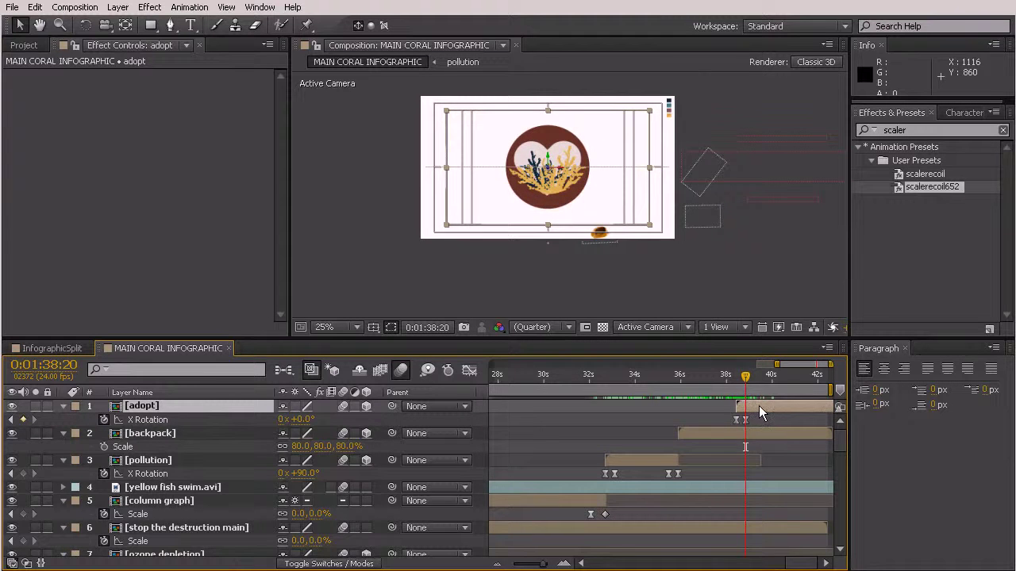
- In the adopt precomp, move yellow coral, navy coral and heart lower in the circle
{"action": "double_click", "coordinate": [759, 408]}
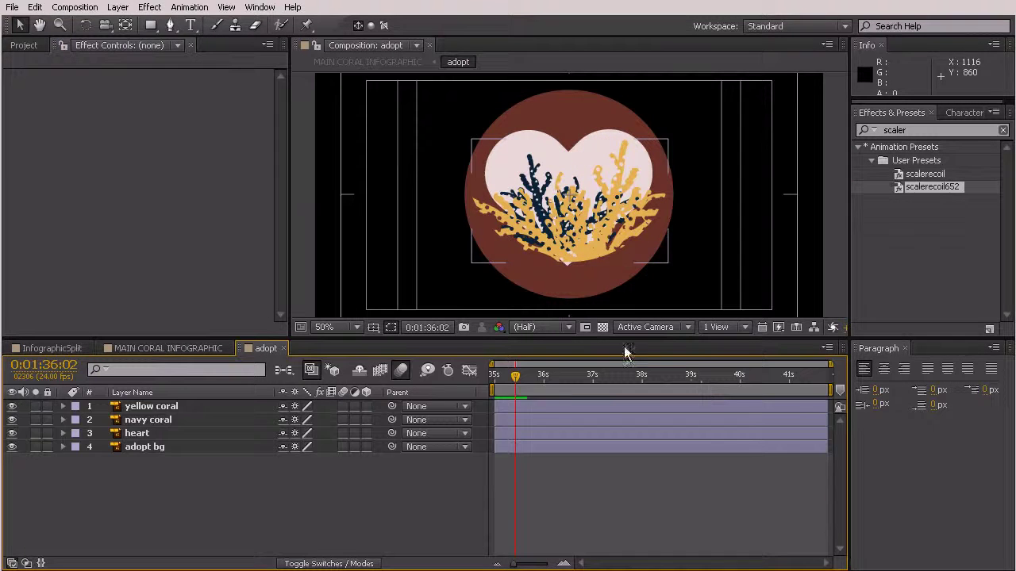
{"action": "left_click", "coordinate": [147, 409]}
{"action": "left_click", "coordinate": [137, 434], "text": "shift"}
{"action": "left_click_drag", "start_coordinate": [545, 236], "coordinate": [508, 208]}
{"action": "left_click_drag", "start_coordinate": [559, 178], "coordinate": [537, 208]}
{"action": "scroll", "coordinate": [560, 208], "scroll_direction": "up", "scroll_amount": 2}
{"action": "scroll", "coordinate": [544, 208], "scroll_direction": "left", "scroll_amount": 2}
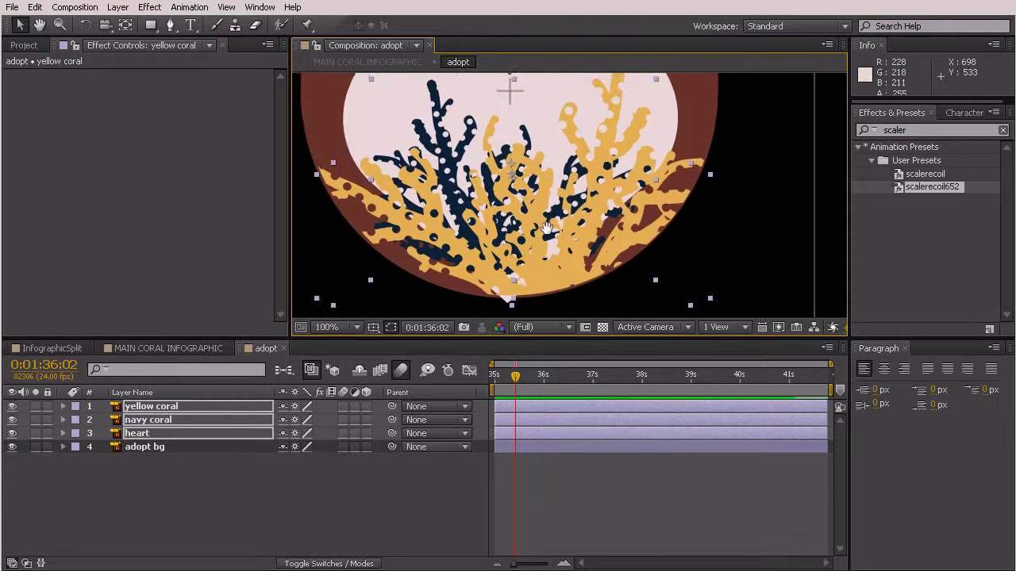
- Raise the heart layer alone above the corals
{"action": "left_click", "coordinate": [63, 495]}
{"action": "left_click", "coordinate": [167, 433]}
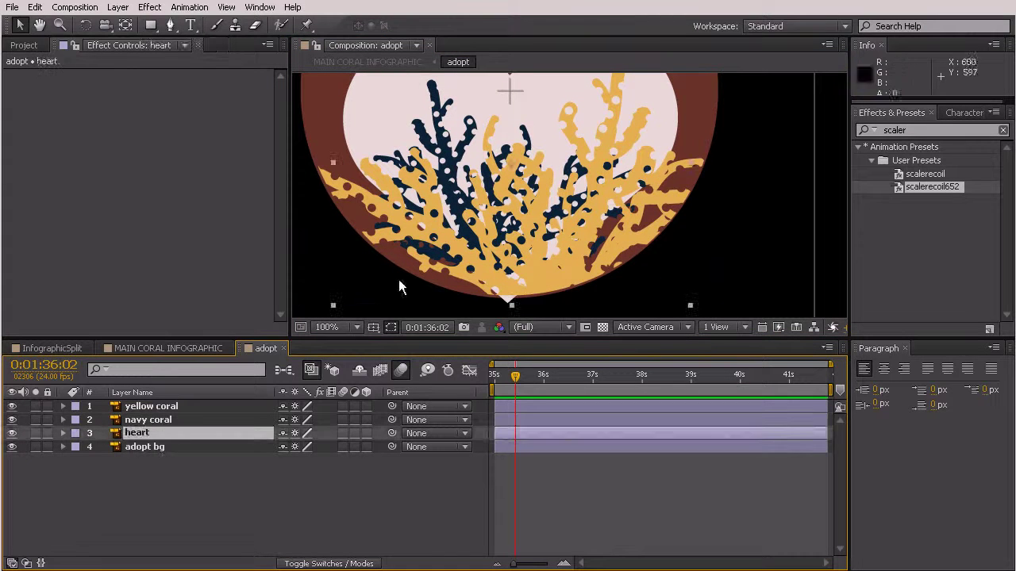
{"action": "left_click_drag", "start_coordinate": [547, 113], "coordinate": [548, 110]}
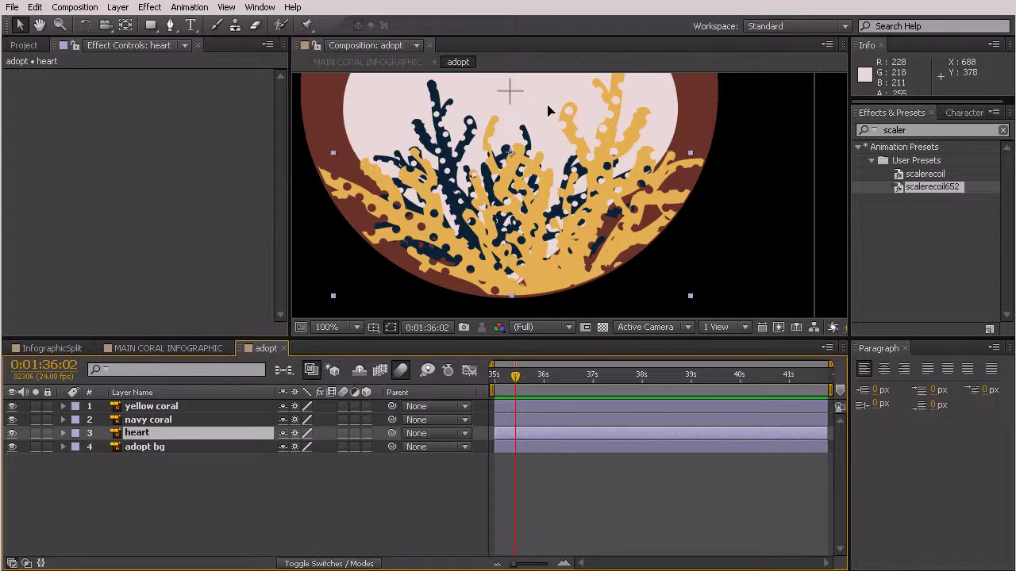
{"action": "scroll", "coordinate": [537, 205], "scroll_direction": "down", "scroll_amount": 2}
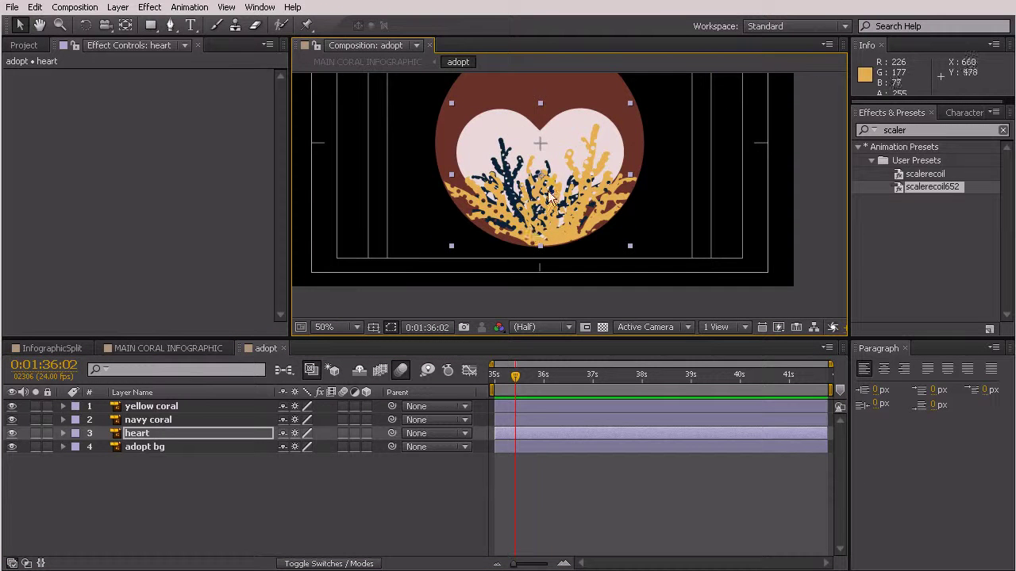
{"action": "scroll", "coordinate": [558, 224], "scroll_direction": "down", "scroll_amount": 1}
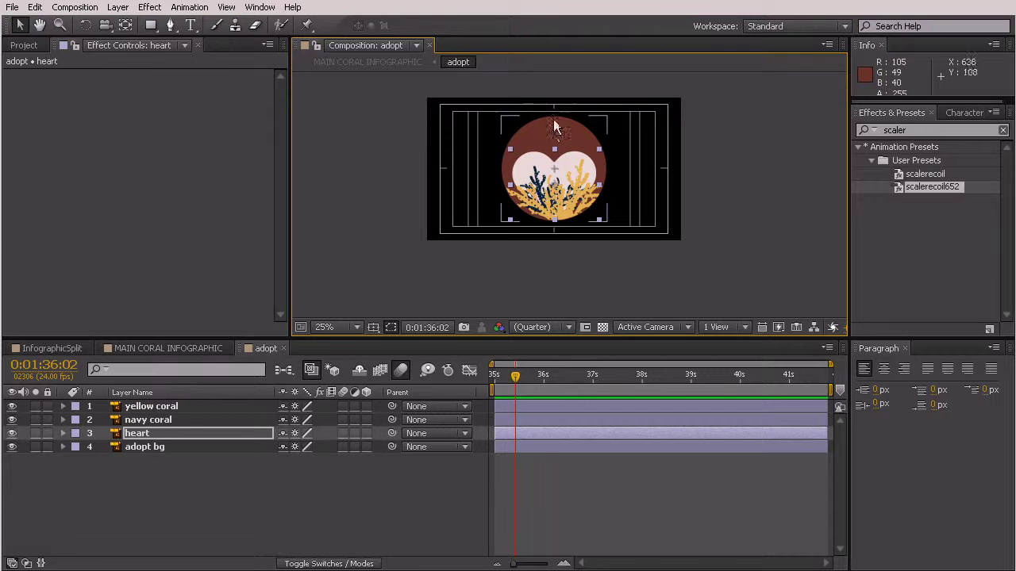
{"action": "left_click_drag", "start_coordinate": [565, 161], "coordinate": [565, 150]}
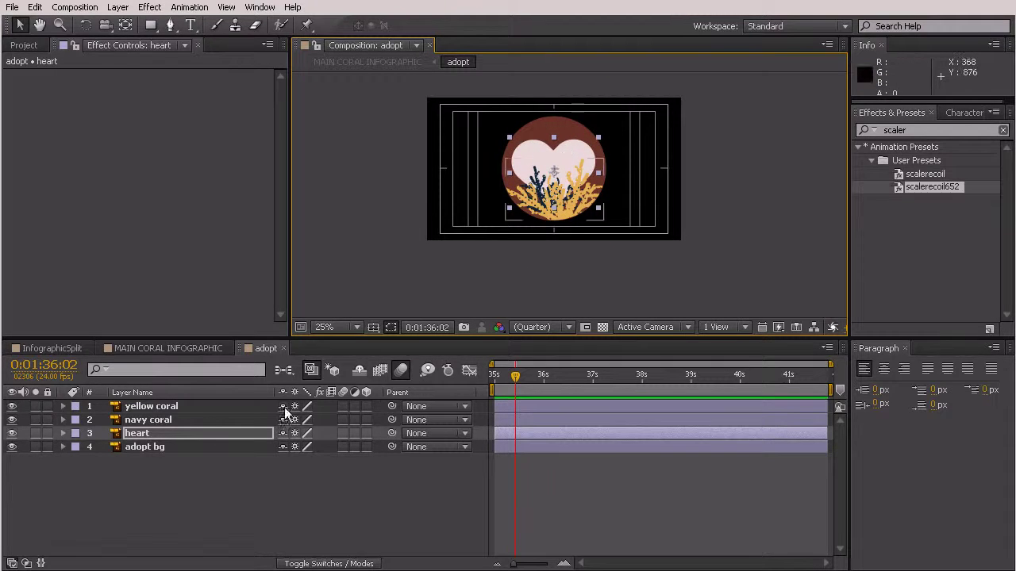
- Keyframe the heart's Scale from 548% at 0:01:36:02 up to 652% at the comp end
{"action": "key", "text": "s"}
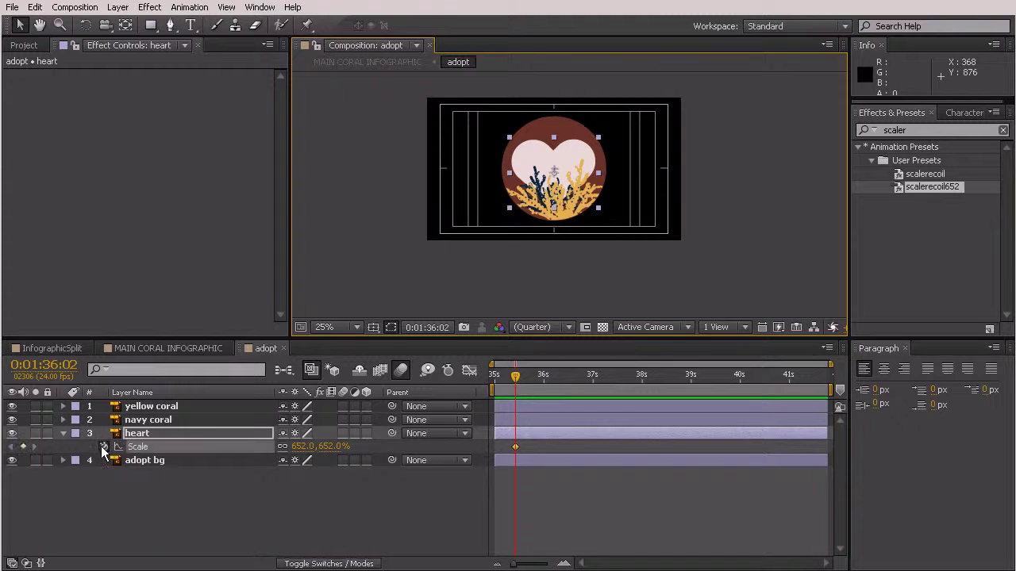
{"action": "left_click_drag", "start_coordinate": [515, 376], "coordinate": [826, 380]}
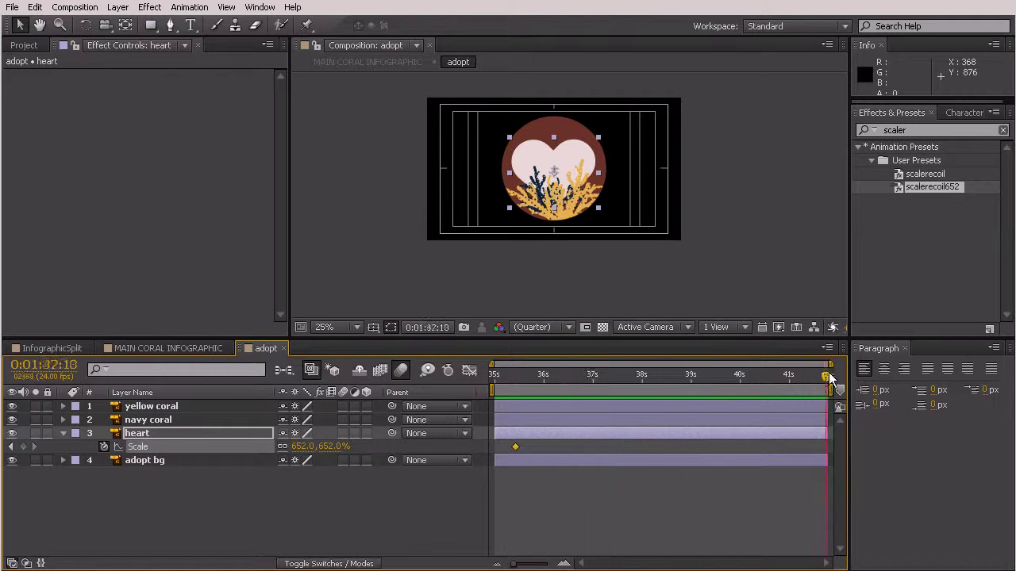
{"action": "left_click_drag", "start_coordinate": [303, 447], "coordinate": [300, 446]}
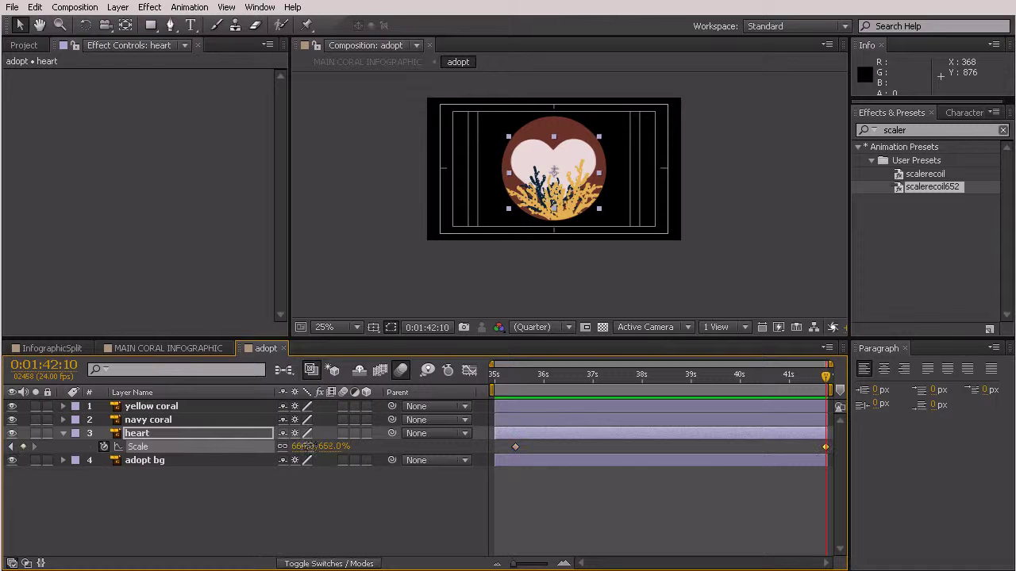
{"action": "left_click_drag", "start_coordinate": [544, 375], "coordinate": [516, 378]}
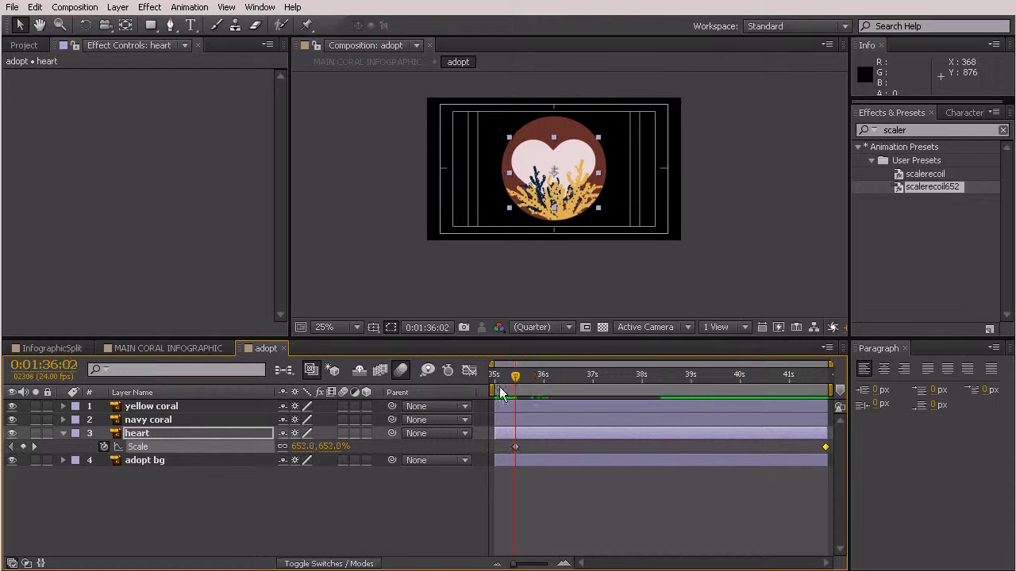
{"action": "left_click_drag", "start_coordinate": [309, 446], "coordinate": [236, 447]}
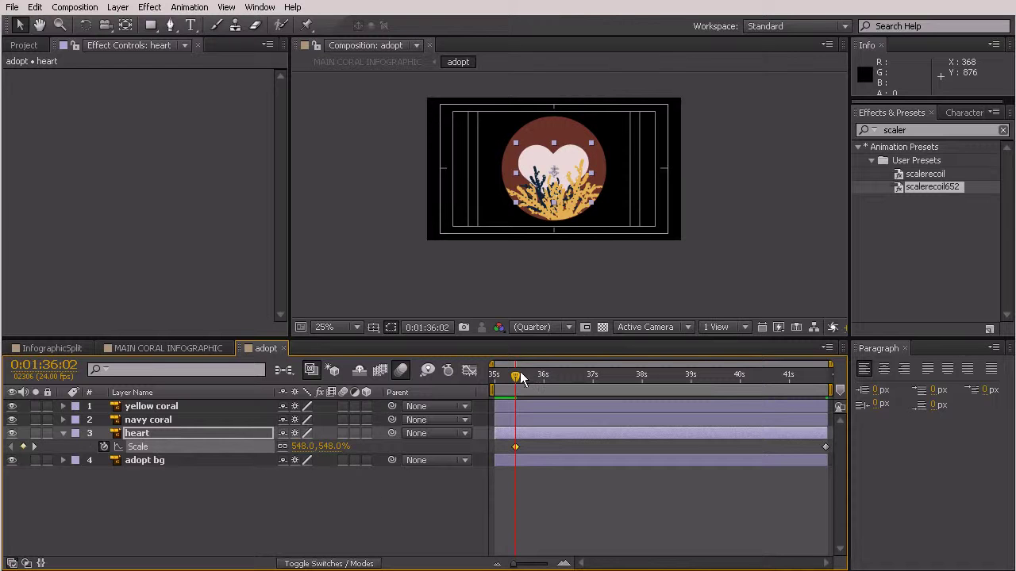
{"action": "left_click_drag", "start_coordinate": [529, 391], "coordinate": [494, 376]}
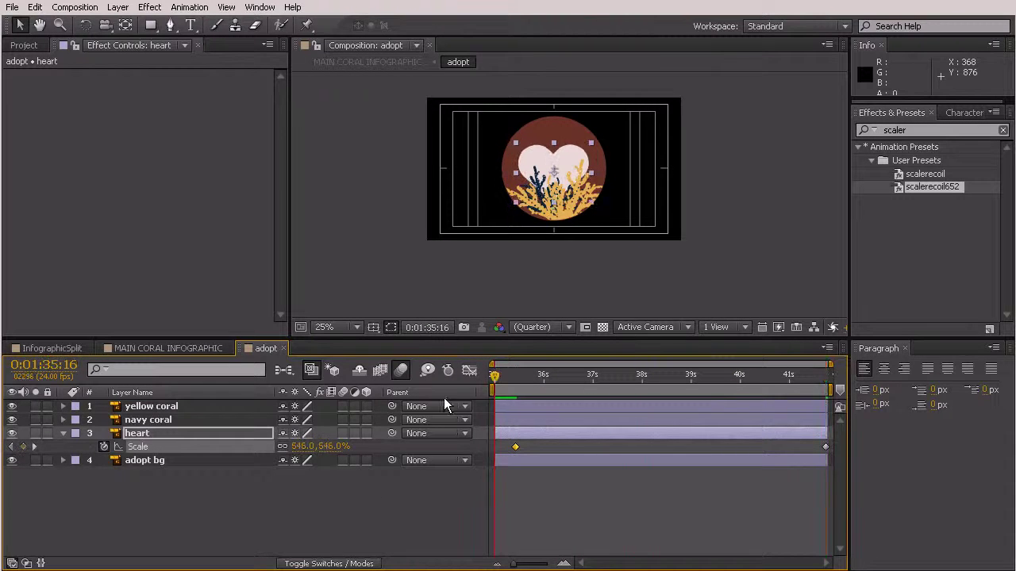
- Move the navy coral's anchor point to its base, then select both coral layers
{"action": "left_click", "coordinate": [150, 407]}
{"action": "left_click", "coordinate": [148, 420], "text": "shift"}
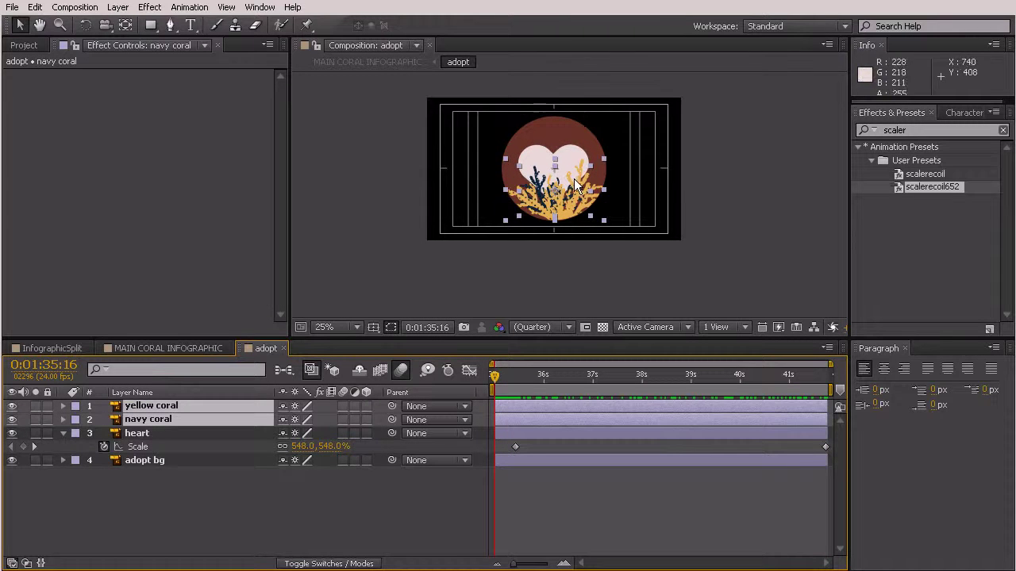
{"action": "scroll", "coordinate": [573, 178], "scroll_direction": "up", "scroll_amount": 1}
{"action": "left_click", "coordinate": [775, 209]}
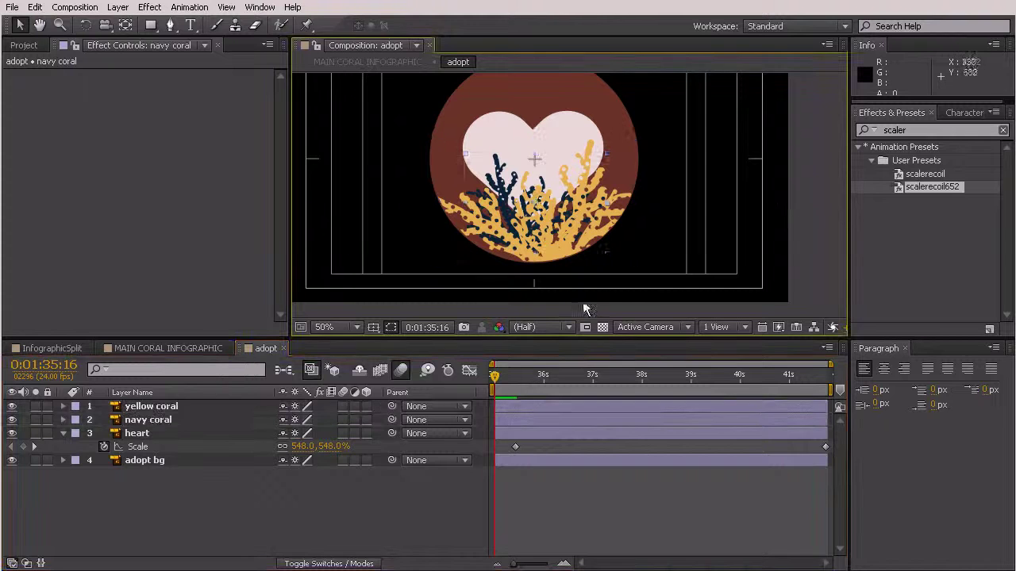
{"action": "left_click", "coordinate": [141, 421]}
{"action": "left_click", "coordinate": [123, 24]}
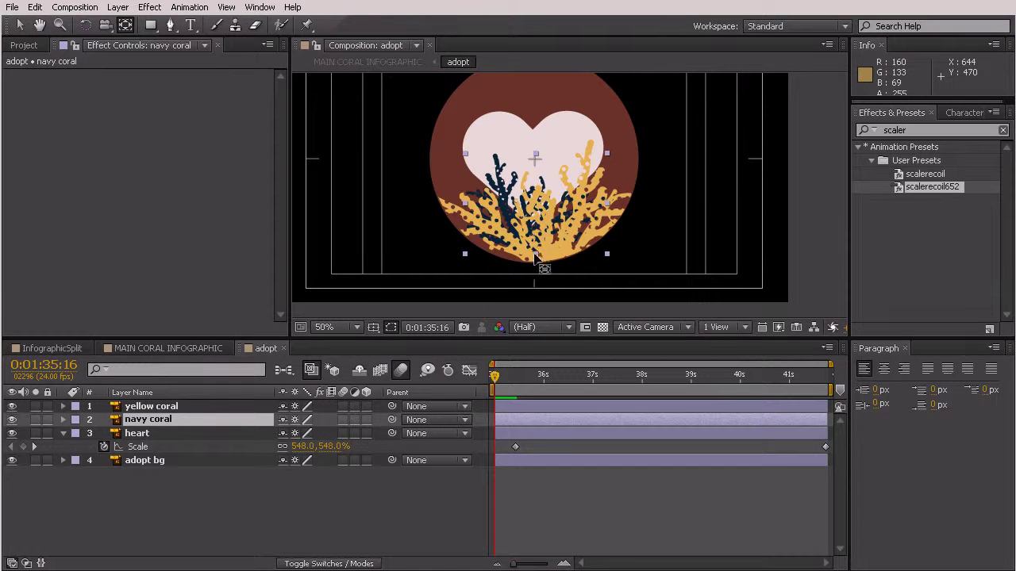
{"action": "left_click", "coordinate": [355, 280]}
{"action": "left_click", "coordinate": [150, 406]}
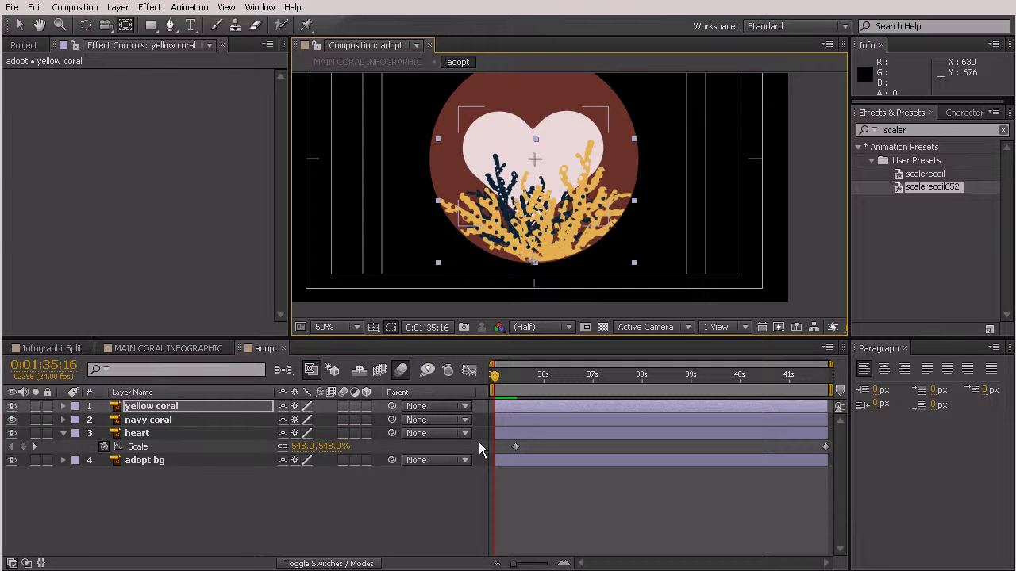
{"action": "left_click", "coordinate": [505, 419], "text": "ctrl"}
- Keyframe both corals' Scale, ending at the comp end and starting at 420%
{"action": "key", "text": "s"}
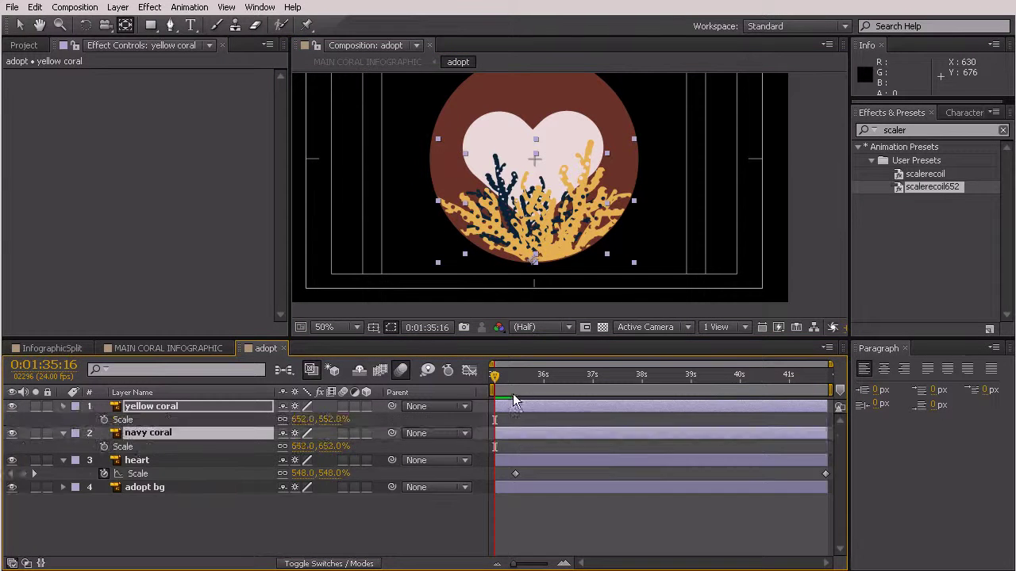
{"action": "left_click", "coordinate": [103, 420]}
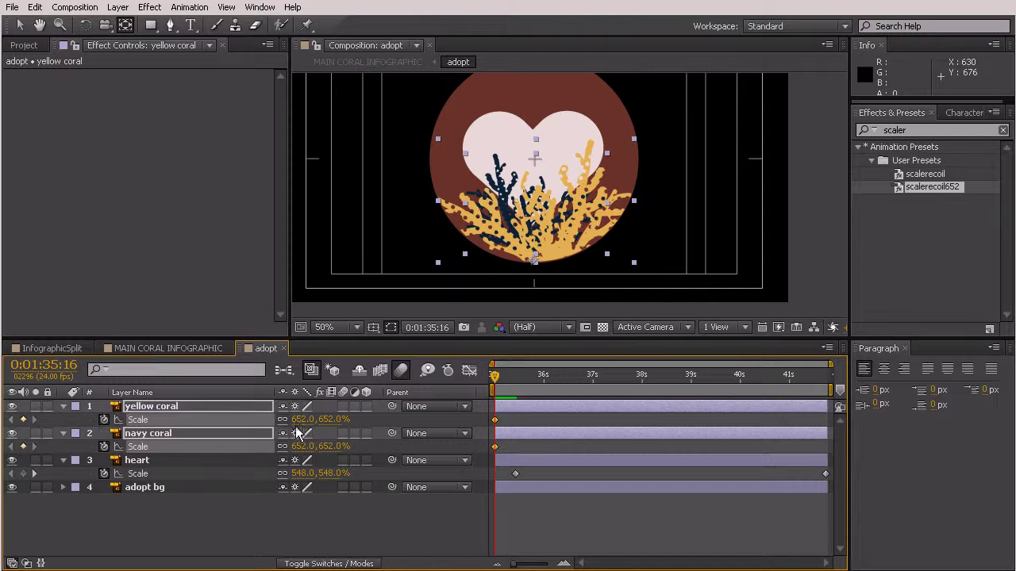
{"action": "left_click_drag", "start_coordinate": [295, 420], "coordinate": [221, 421]}
{"action": "left_click_drag", "start_coordinate": [495, 421], "coordinate": [510, 421]}
{"action": "left_click_drag", "start_coordinate": [739, 437], "coordinate": [781, 444]}
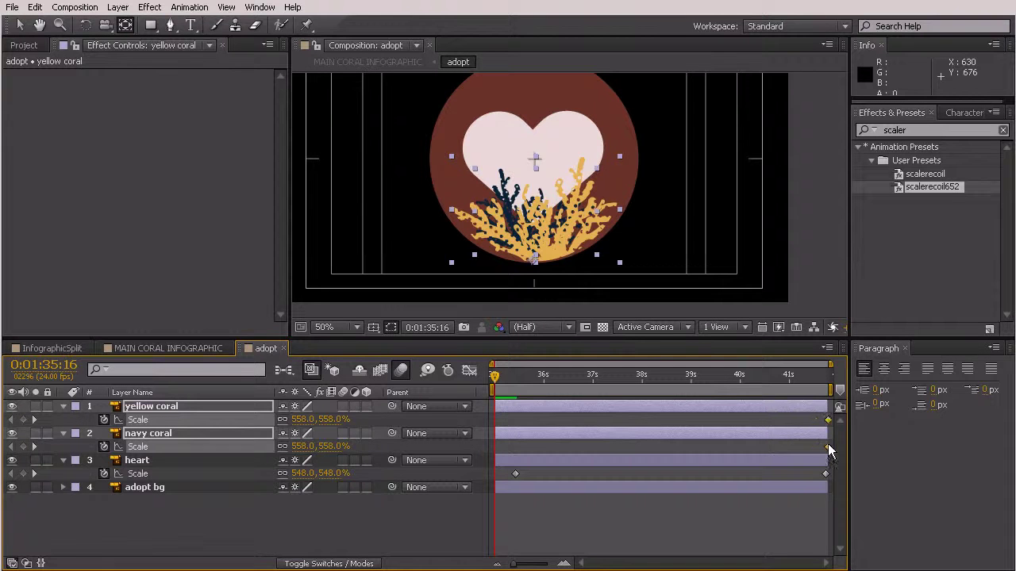
{"action": "left_click_drag", "start_coordinate": [307, 456], "coordinate": [197, 447]}
{"action": "left_click", "coordinate": [420, 508]}
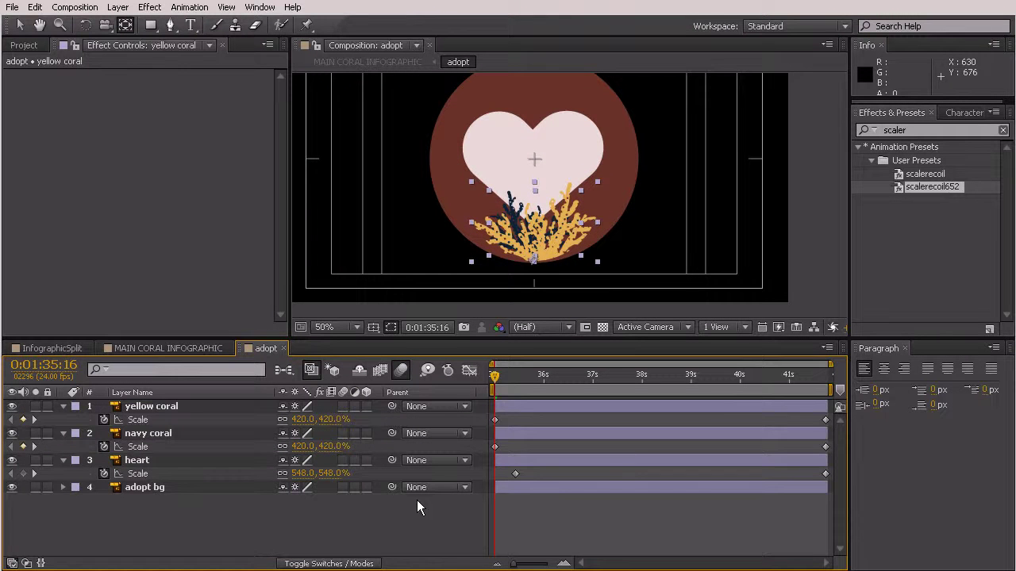
{"action": "left_click_drag", "start_coordinate": [494, 375], "coordinate": [845, 432]}
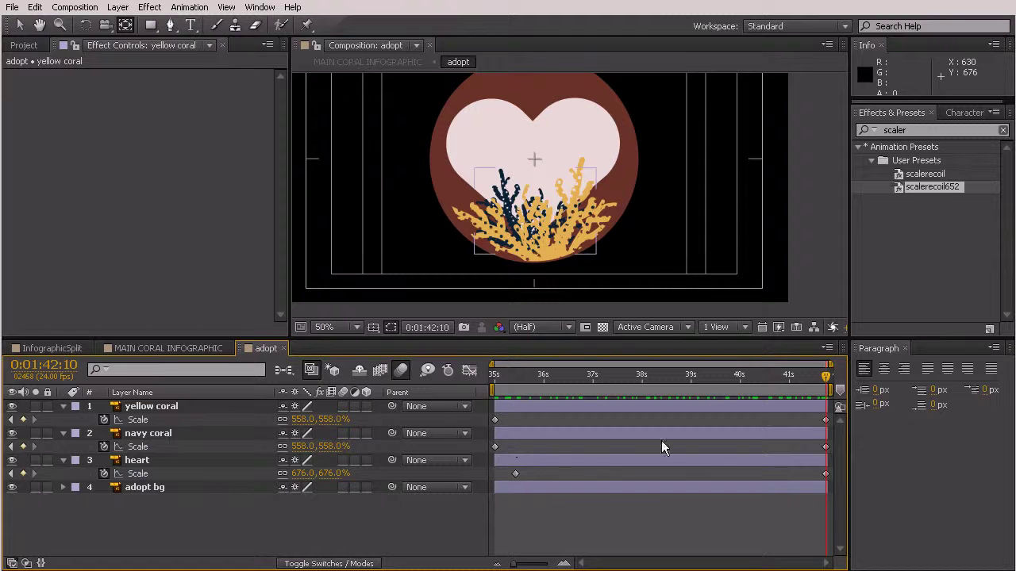
- Raise the navy coral's end Scale keyframe to 645% and preview the growth
{"action": "left_click", "coordinate": [824, 446]}
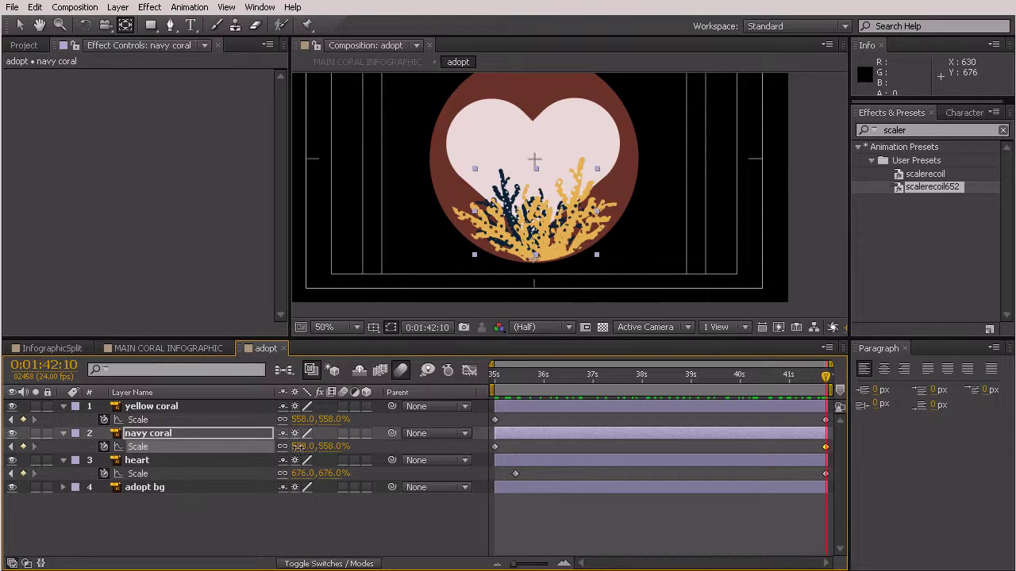
{"action": "left_click_drag", "start_coordinate": [314, 448], "coordinate": [368, 447]}
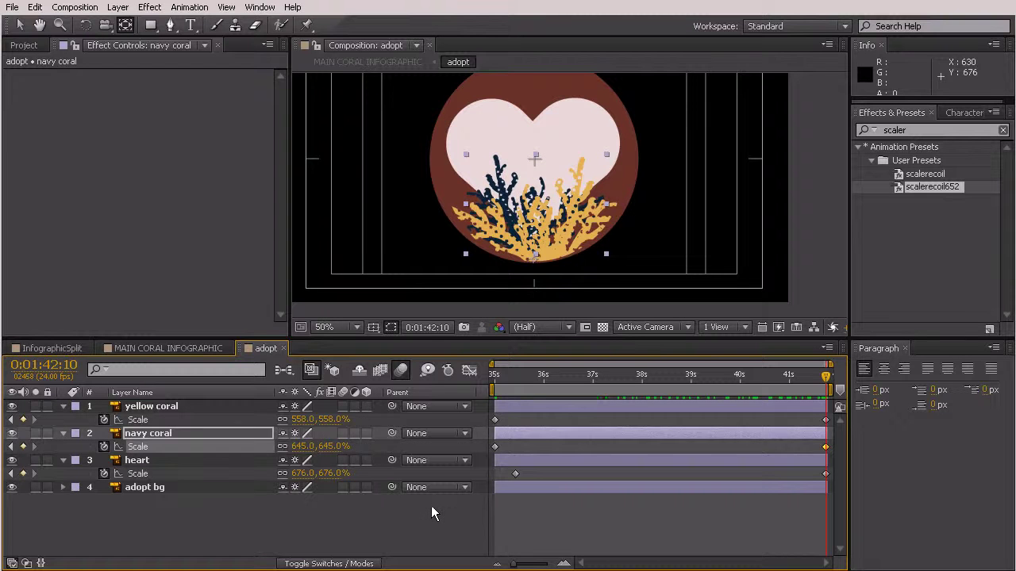
{"action": "left_click", "coordinate": [431, 505]}
{"action": "left_click_drag", "start_coordinate": [520, 387], "coordinate": [474, 384]}
{"action": "left_click_drag", "start_coordinate": [535, 402], "coordinate": [914, 420]}
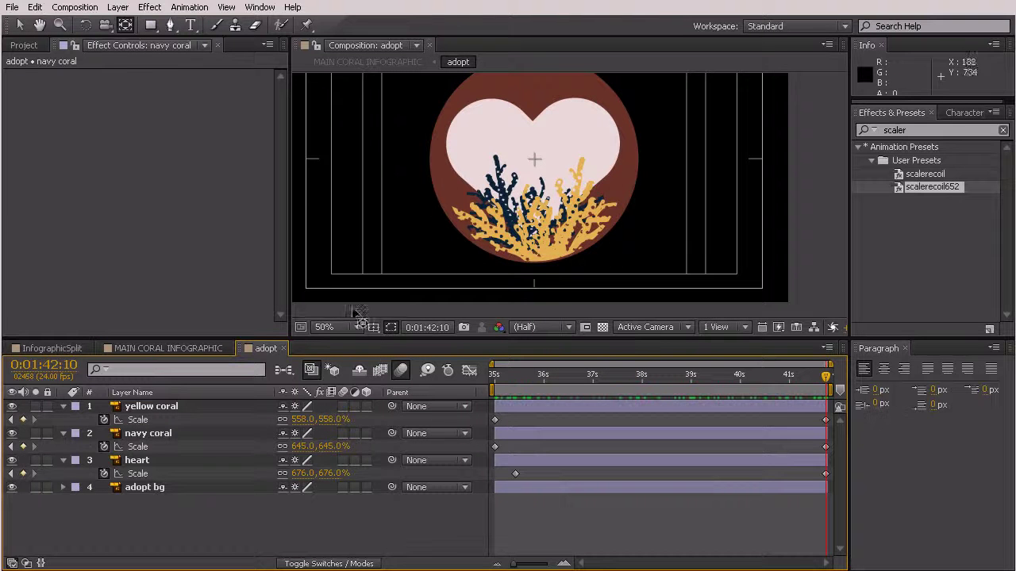
- In the adopt precomp, move the end Scale keyframes of three layers to 1:39:16
{"action": "left_click", "coordinate": [284, 348]}
{"action": "left_click_drag", "start_coordinate": [688, 381], "coordinate": [854, 435]}
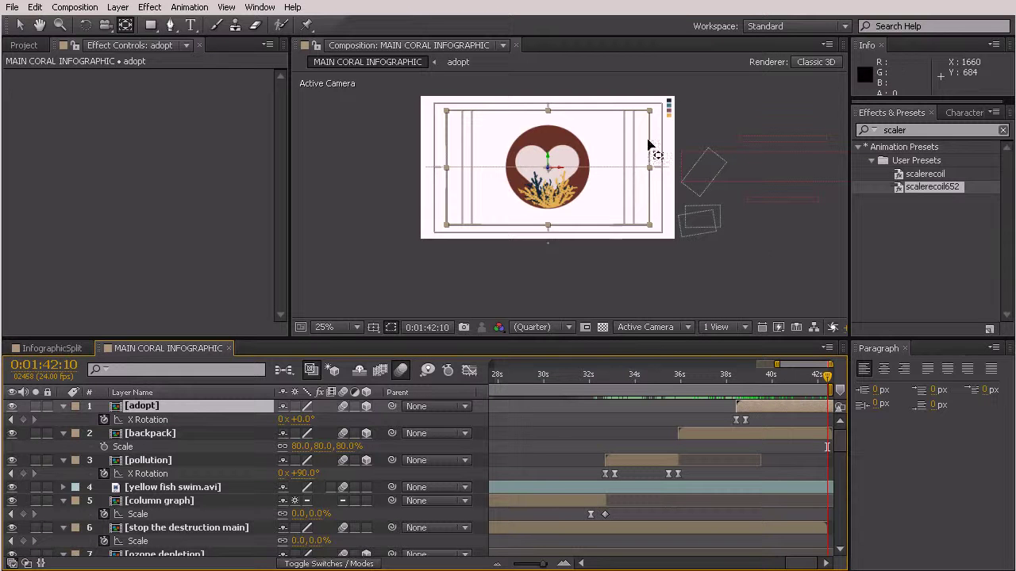
{"action": "double_click", "coordinate": [769, 408]}
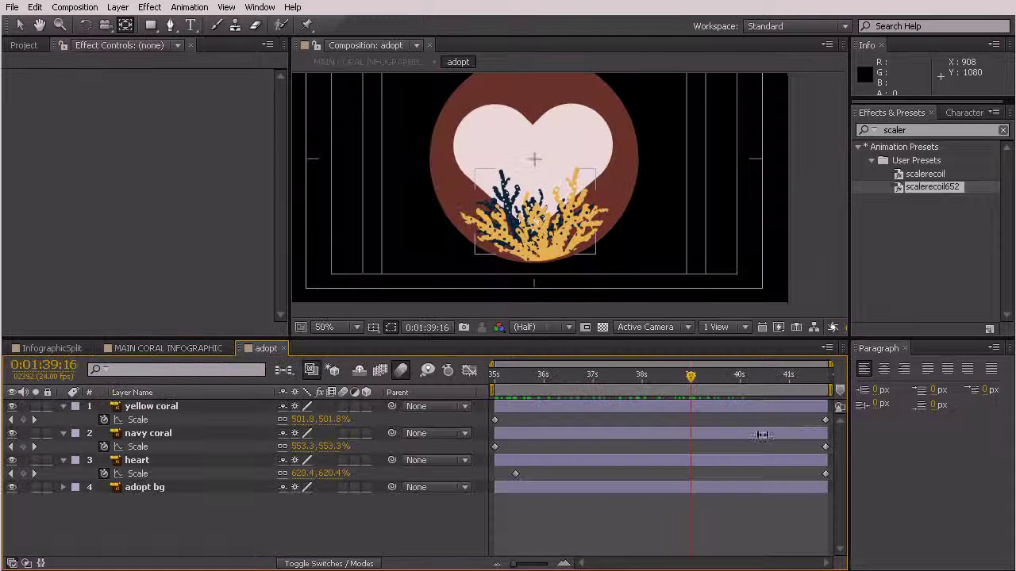
{"action": "left_click", "coordinate": [151, 348]}
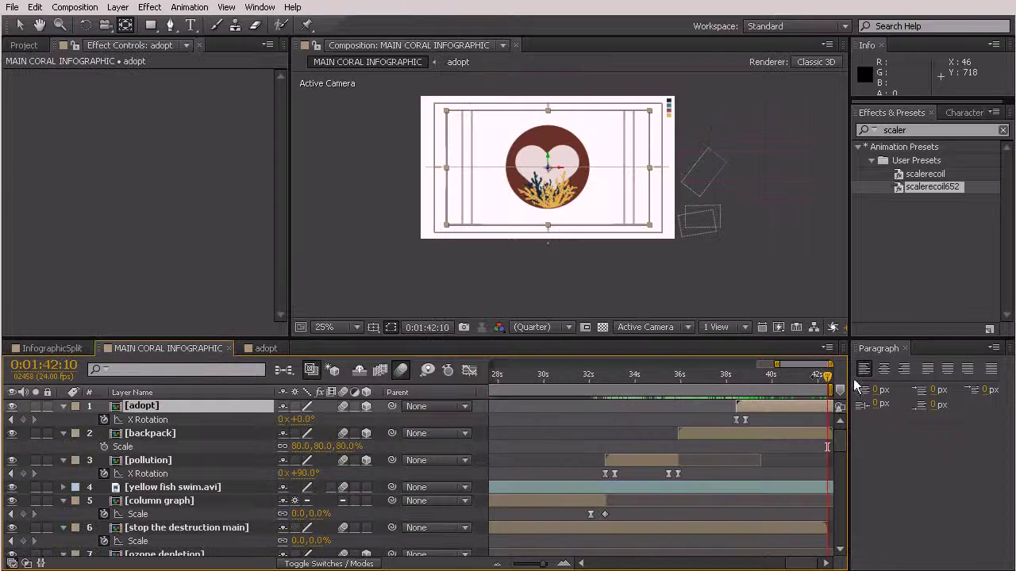
{"action": "double_click", "coordinate": [800, 405]}
{"action": "left_click_drag", "start_coordinate": [805, 522], "coordinate": [841, 419]}
{"action": "left_click", "coordinate": [802, 524]}
{"action": "left_click_drag", "start_coordinate": [800, 527], "coordinate": [693, 427]}
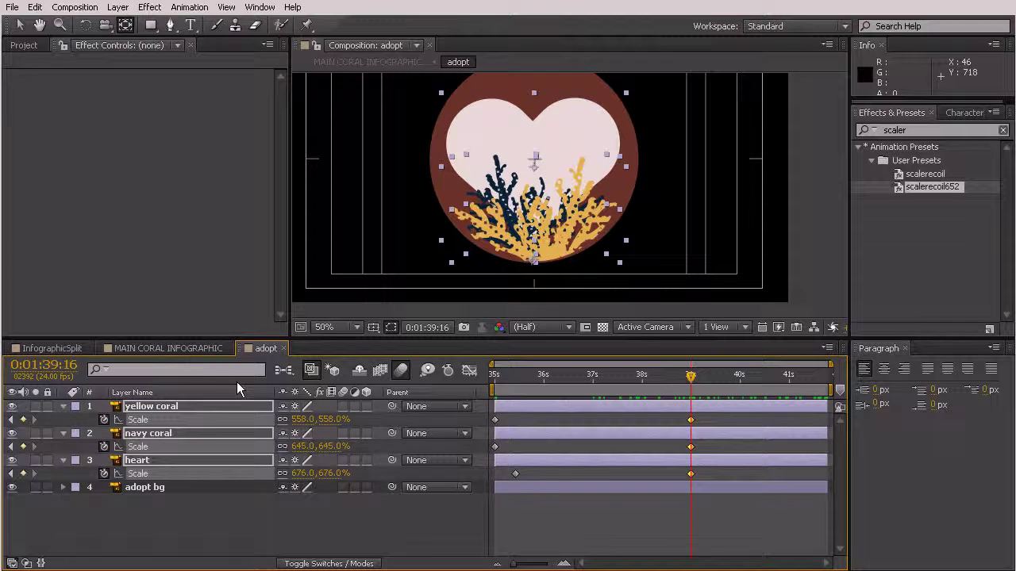
- End the backpack layer at 1:38:10 as it flips edge-on, then preview through the heart panel
{"action": "left_click", "coordinate": [168, 348]}
{"action": "left_click_drag", "start_coordinate": [687, 374], "coordinate": [717, 429]}
{"action": "left_click", "coordinate": [738, 429]}
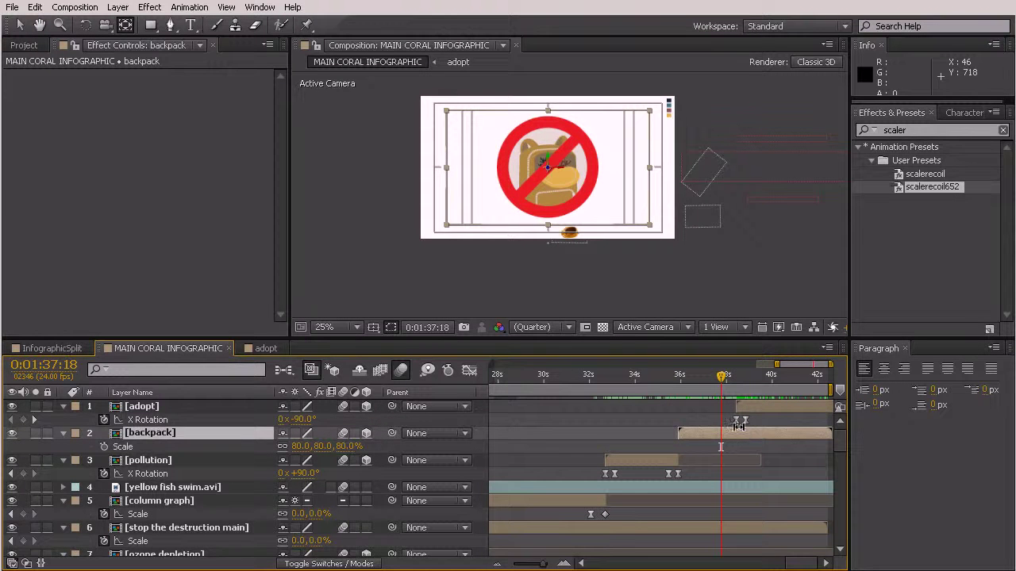
{"action": "key", "text": "u"}
{"action": "left_click_drag", "start_coordinate": [721, 378], "coordinate": [737, 381]}
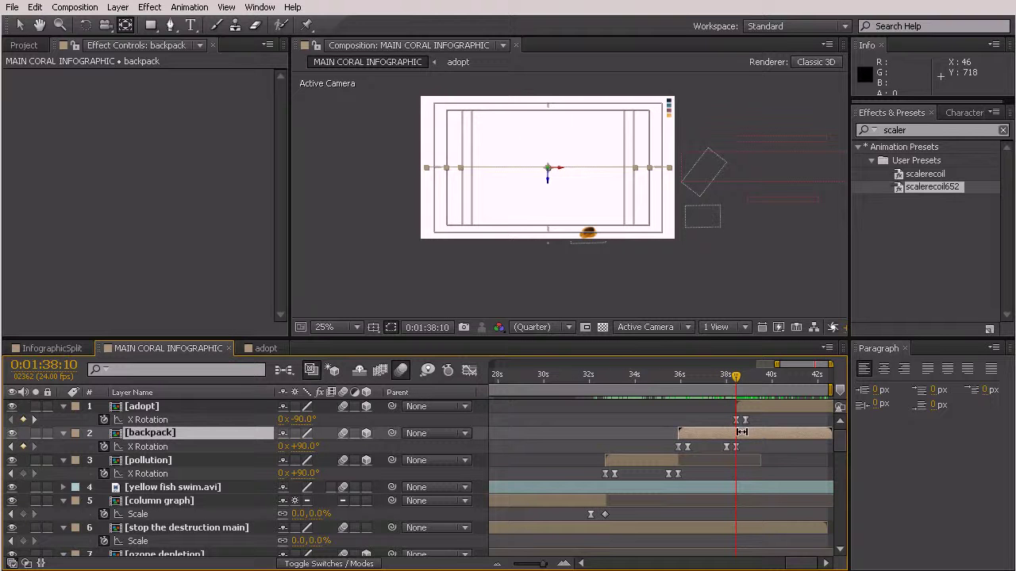
{"action": "key", "text": "alt+bracketright"}
{"action": "left_click_drag", "start_coordinate": [585, 379], "coordinate": [612, 453]}
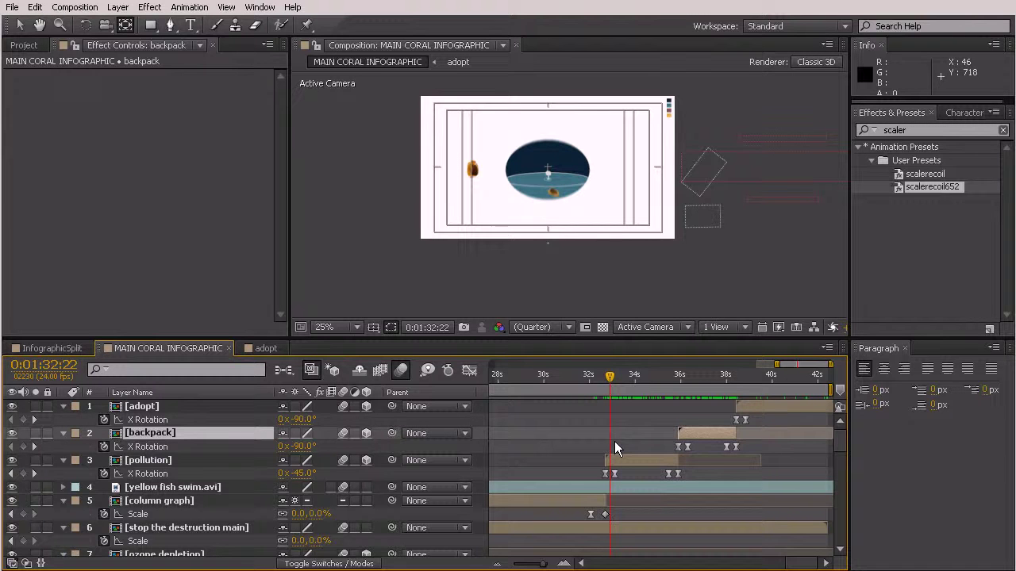
{"action": "mouse_move", "coordinate": [610, 375]}
{"action": "left_mouse_down"}
{"action": "mouse_move", "coordinate": [785, 401]}
{"action": "mouse_move", "coordinate": [841, 373]}
{"action": "mouse_move", "coordinate": [751, 389]}
{"action": "mouse_move", "coordinate": [610, 380]}
{"action": "left_mouse_up"}
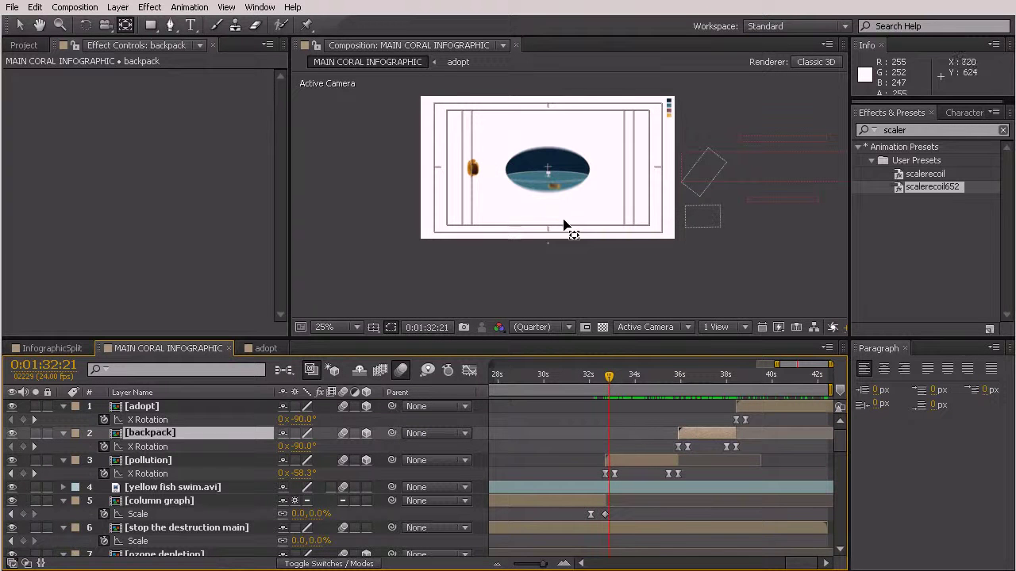
{"action": "left_click_drag", "start_coordinate": [842, 434], "coordinate": [840, 508]}
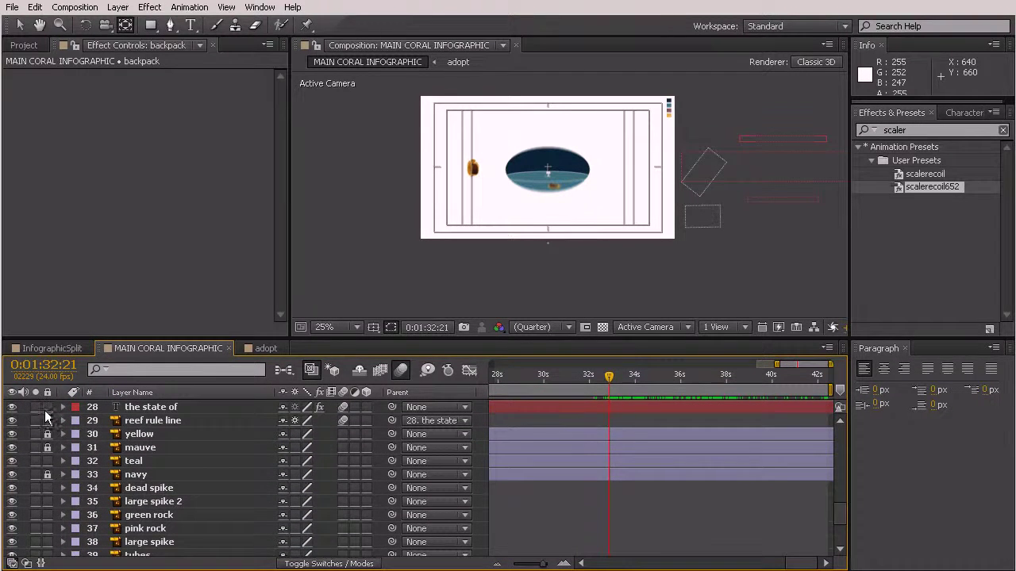
- Unlock mauve and navy, hide the yellow through navy layers, and return to 0:00
{"action": "left_click_drag", "start_coordinate": [46, 434], "coordinate": [48, 476]}
{"action": "left_click", "coordinate": [145, 437]}
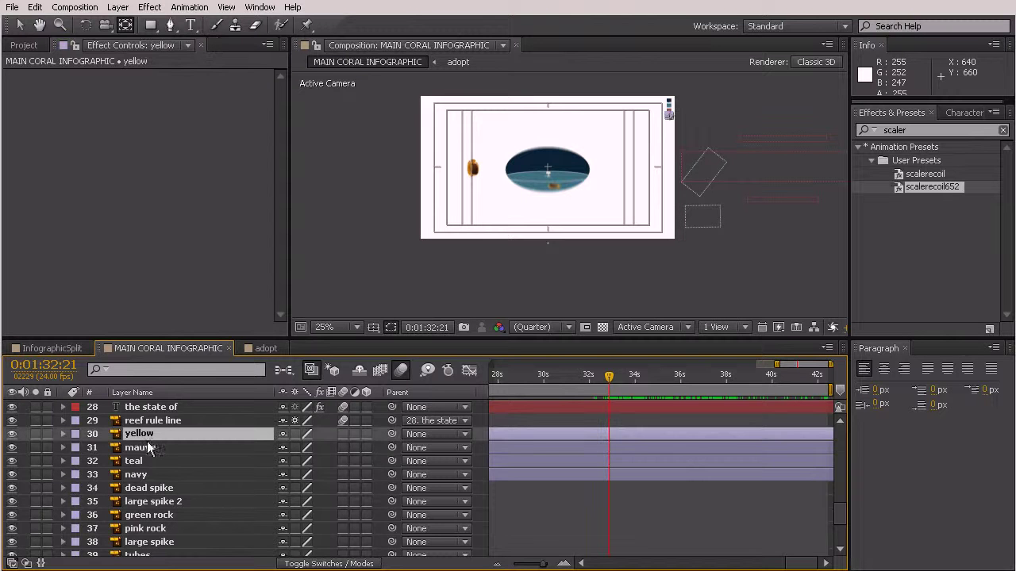
{"action": "left_click", "coordinate": [144, 476], "text": "shift"}
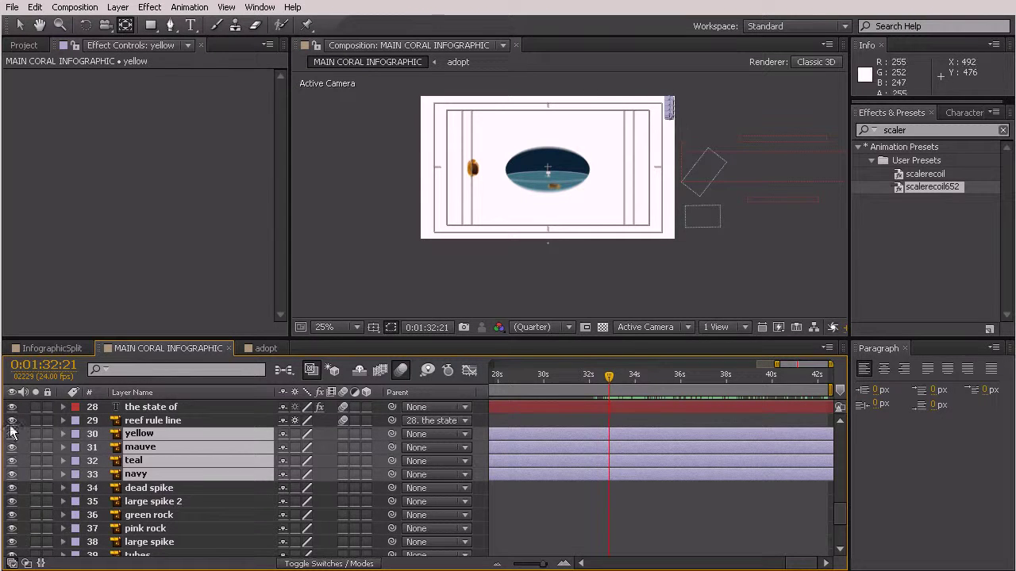
{"action": "left_click", "coordinate": [415, 195]}
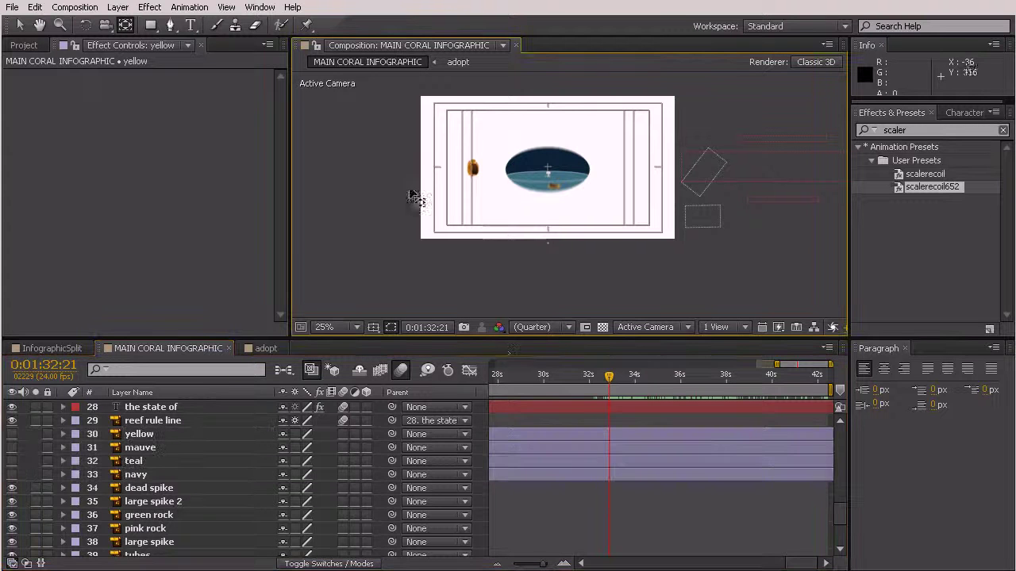
{"action": "left_click", "coordinate": [523, 404]}
{"action": "key", "text": "semicolon"}
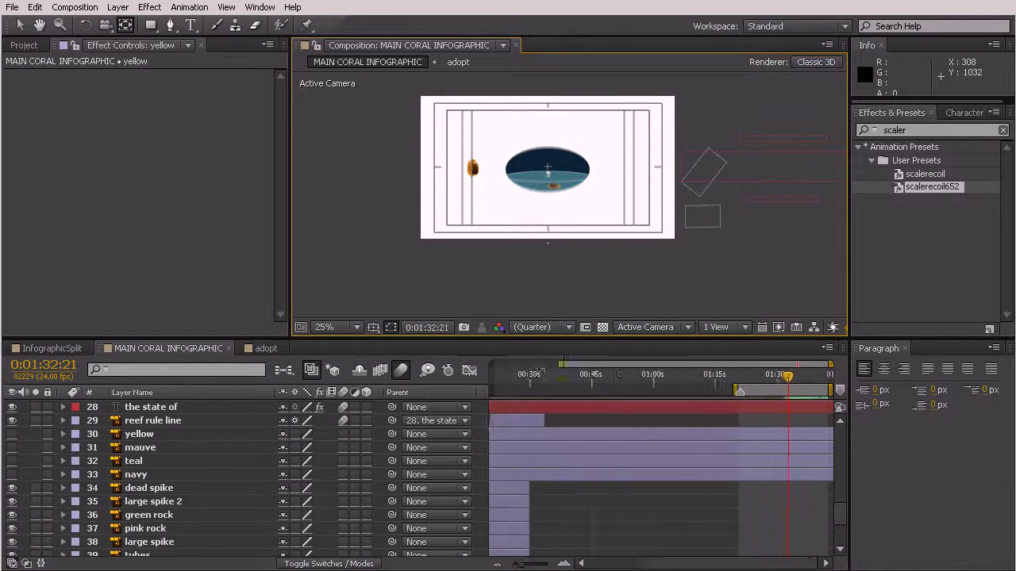
{"action": "left_click_drag", "start_coordinate": [508, 377], "coordinate": [477, 406]}
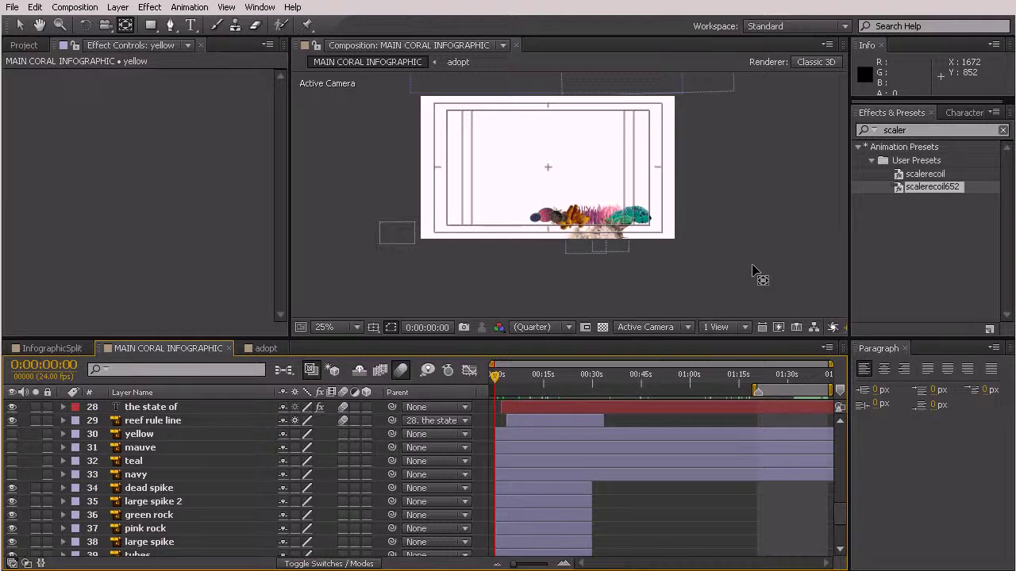
- Delete the dead spike through dead tubes coral layers and preview around the species banner
{"action": "scroll", "coordinate": [421, 476], "scroll_direction": "up", "scroll_amount": 5}
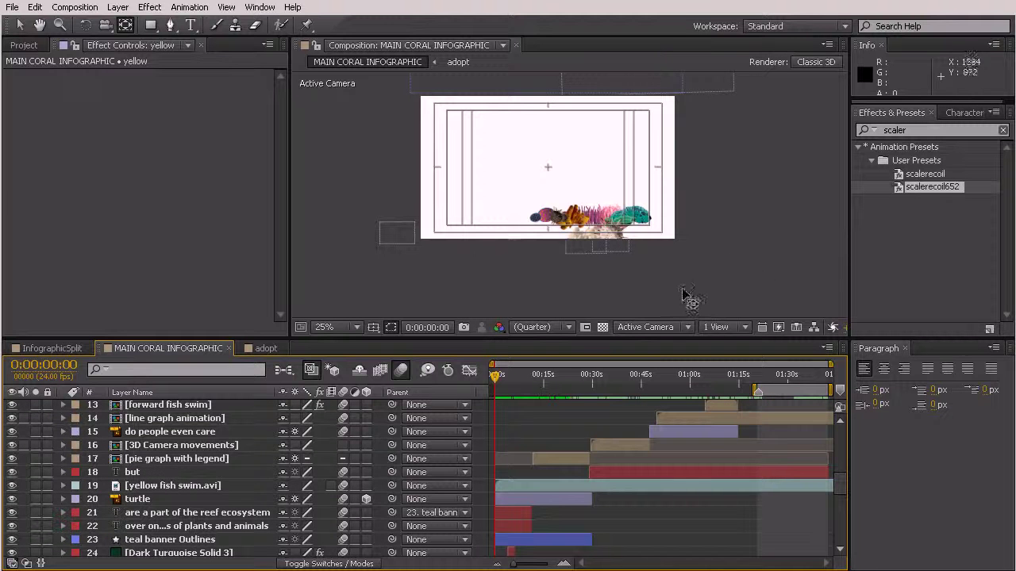
{"action": "left_click", "coordinate": [20, 25]}
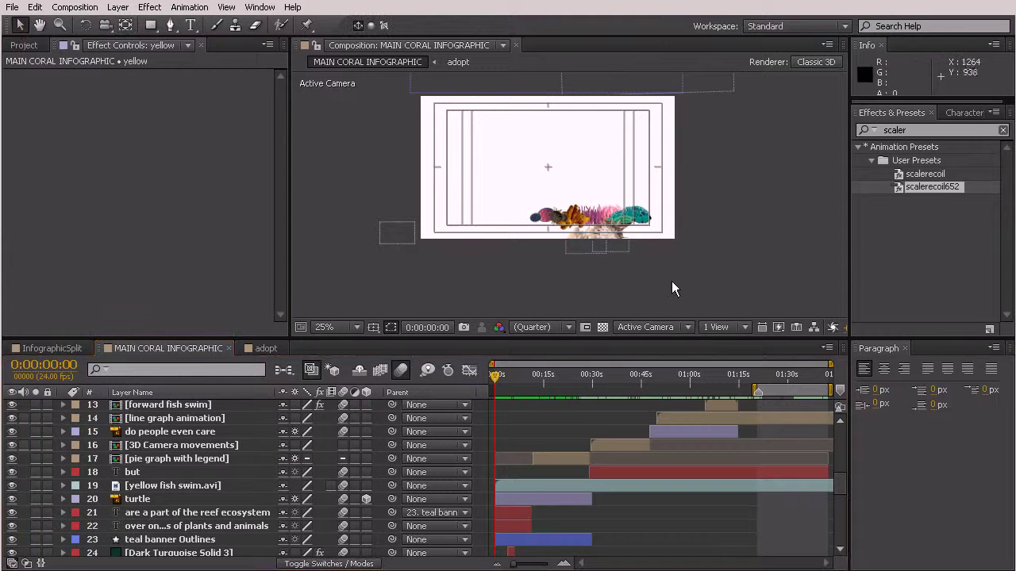
{"action": "scroll", "coordinate": [587, 486], "scroll_direction": "down", "scroll_amount": 7}
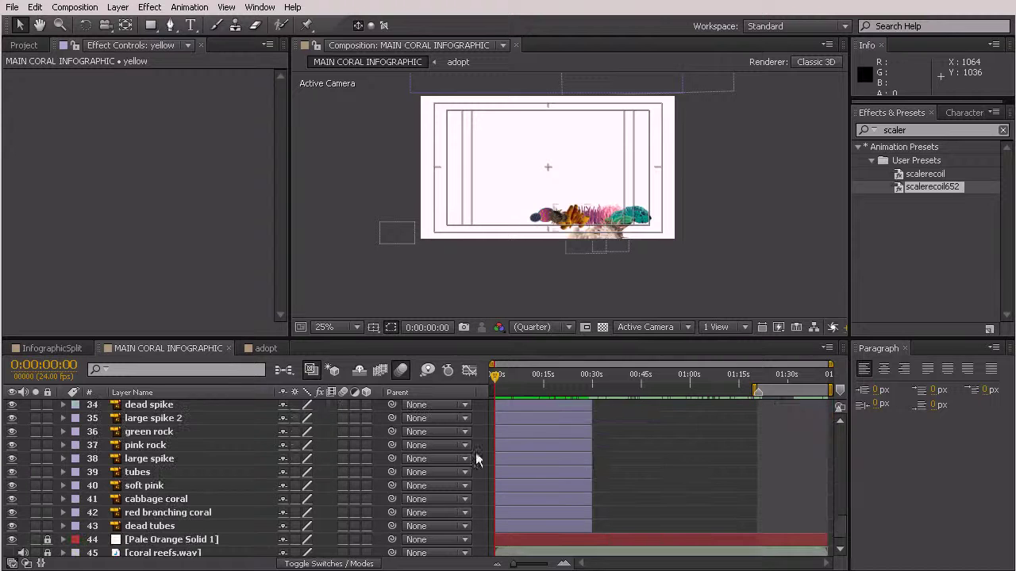
{"action": "left_click", "coordinate": [150, 526]}
{"action": "scroll", "coordinate": [246, 505], "scroll_direction": "up", "scroll_amount": 2}
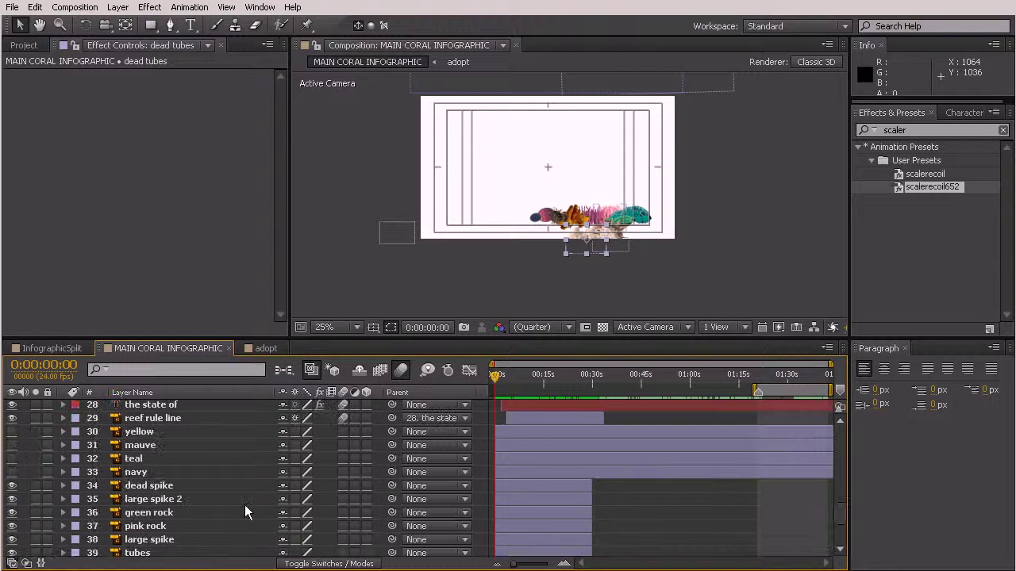
{"action": "left_click", "coordinate": [559, 490], "text": "shift"}
{"action": "key", "text": "Delete"}
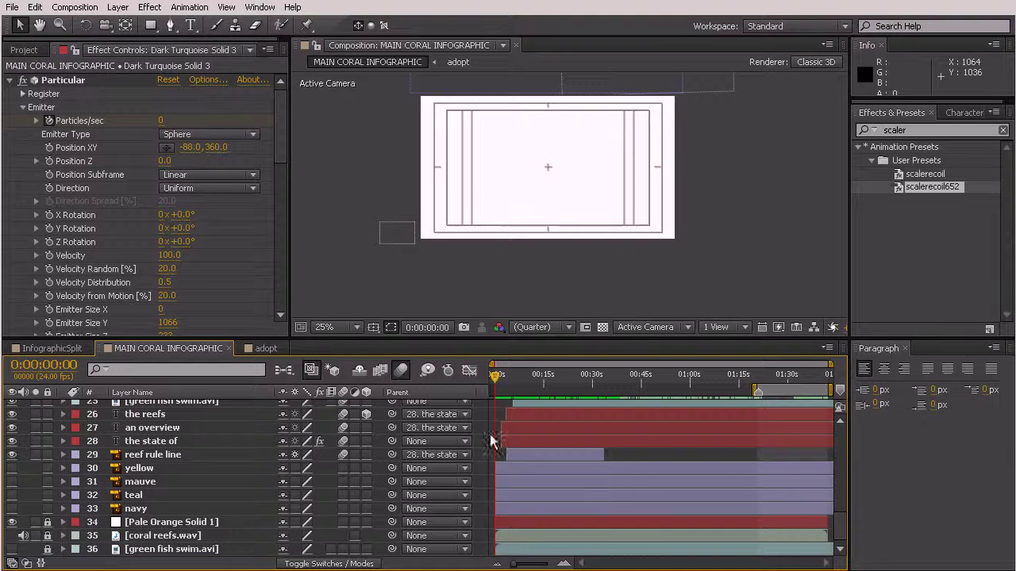
{"action": "left_click_drag", "start_coordinate": [497, 385], "coordinate": [860, 445]}
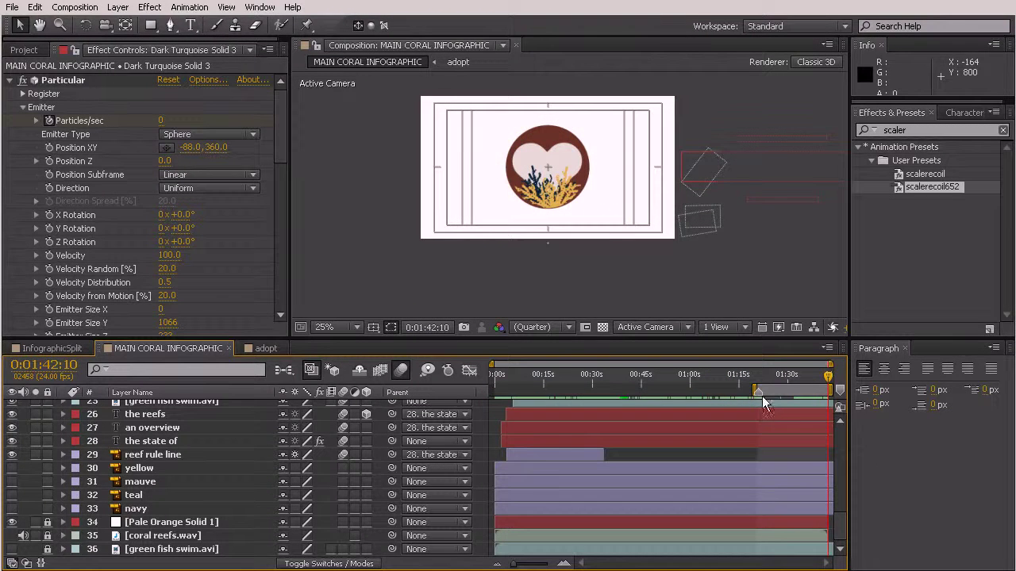
{"action": "left_click_drag", "start_coordinate": [491, 381], "coordinate": [850, 429]}
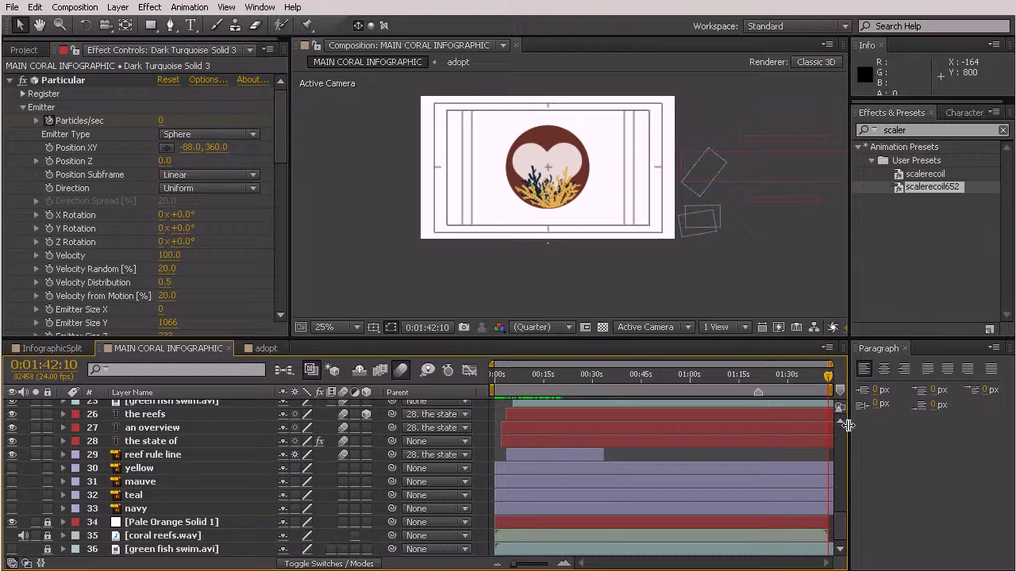
{"action": "key", "text": "space"}
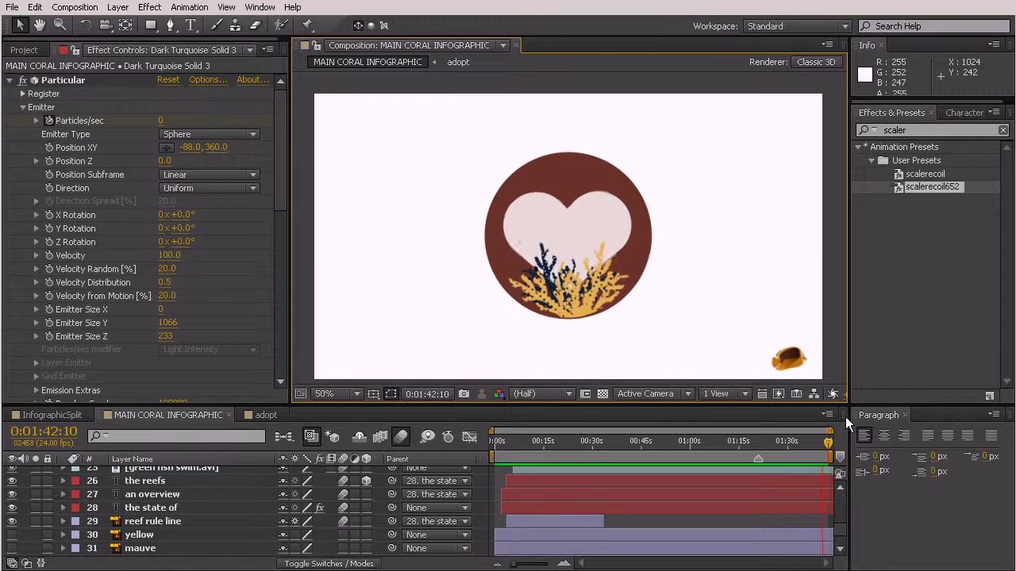
- Stop the preview and move the playhead to about 0:00:52 on the line graph
{"action": "left_click", "coordinate": [586, 394]}
{"action": "left_click_drag", "start_coordinate": [525, 449], "coordinate": [667, 471]}
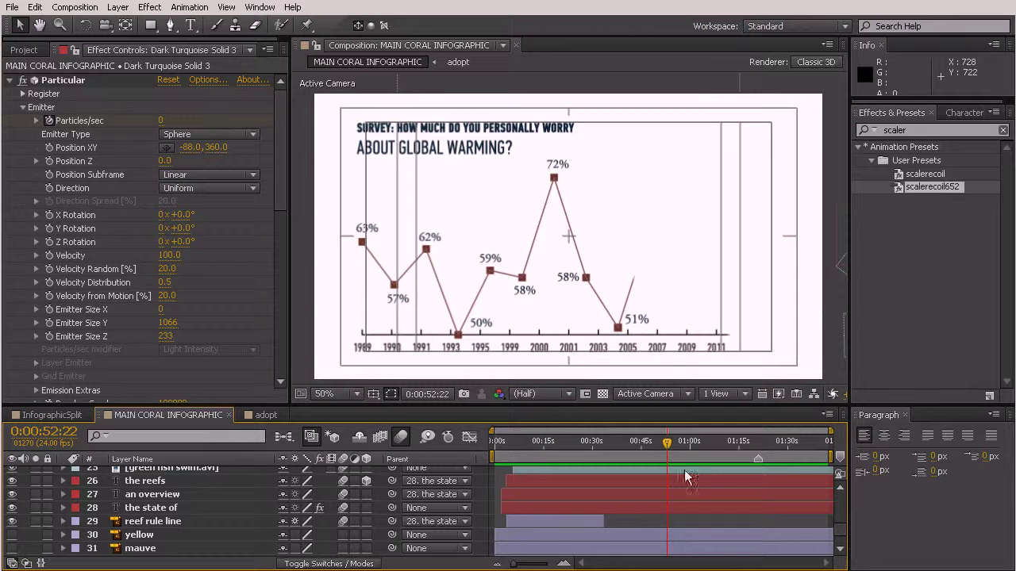
{"action": "mouse_move", "coordinate": [843, 530]}
{"action": "left_mouse_down"}
{"action": "mouse_move", "coordinate": [841, 519]}
{"action": "mouse_move", "coordinate": [841, 527]}
{"action": "left_mouse_up"}
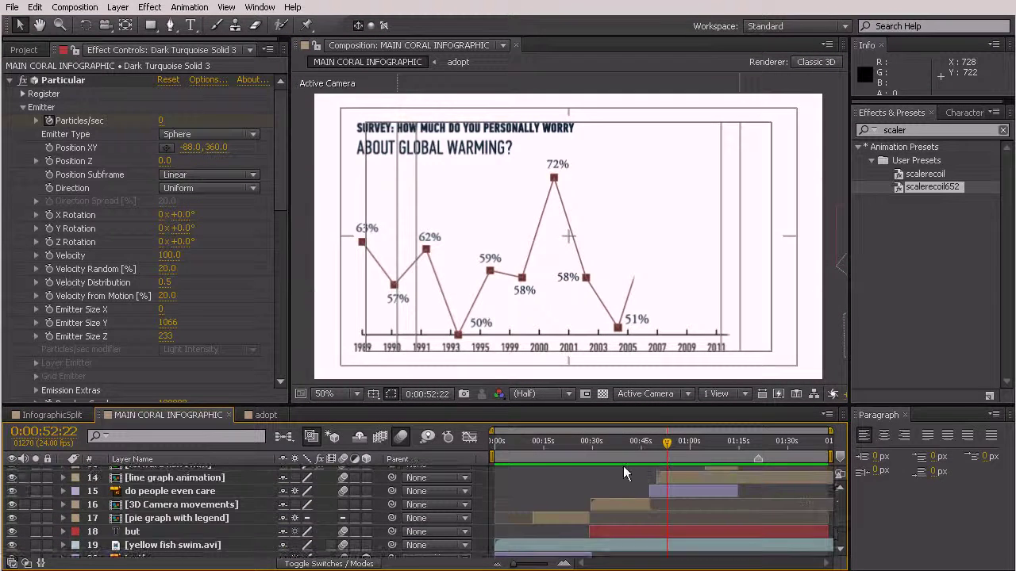
- Inspect Camera 1's Position keyframes in the line graph precomp, then close it and adopt
{"action": "double_click", "coordinate": [669, 481]}
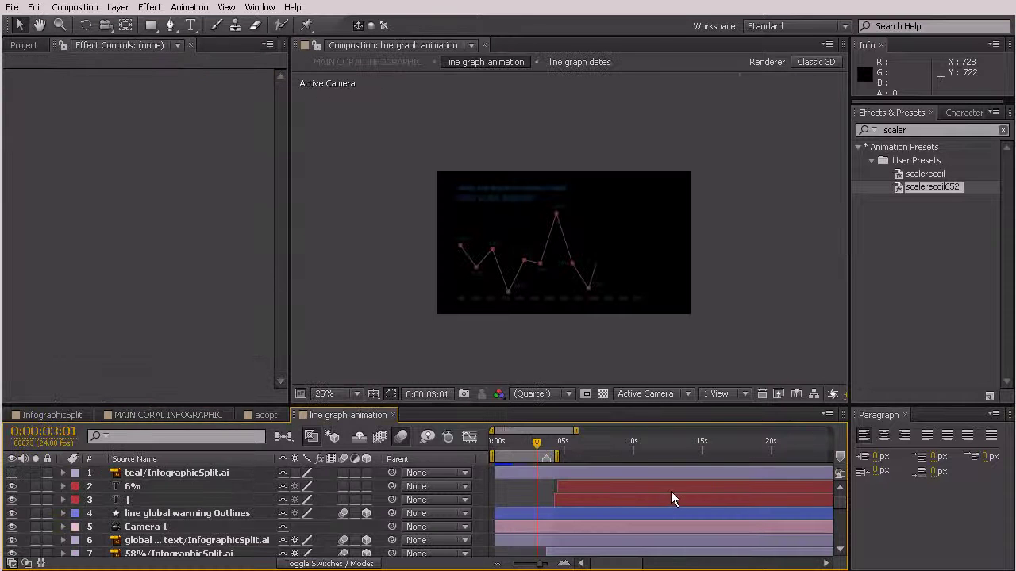
{"action": "left_click", "coordinate": [200, 540]}
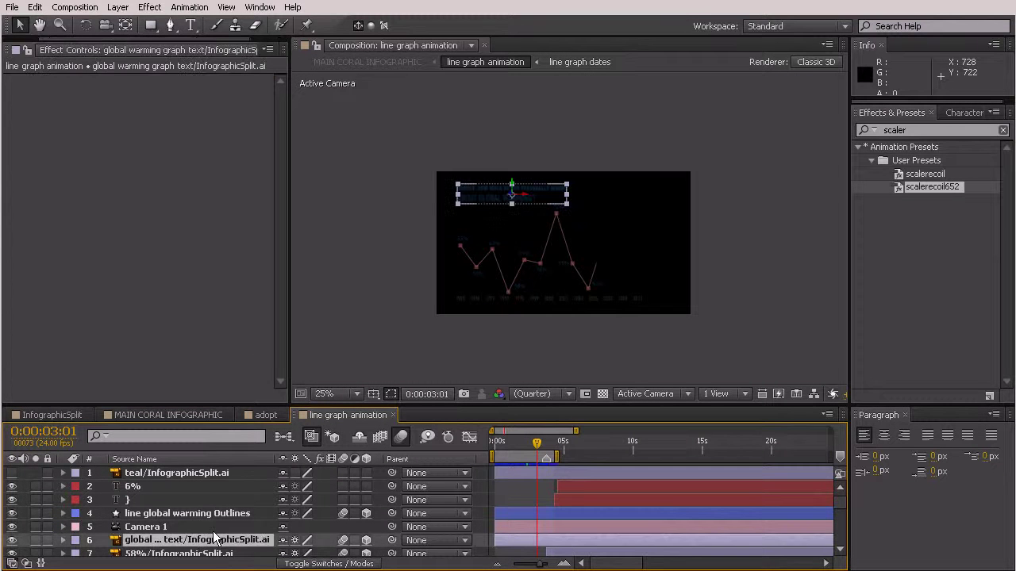
{"action": "left_click", "coordinate": [158, 527]}
{"action": "key", "text": "p"}
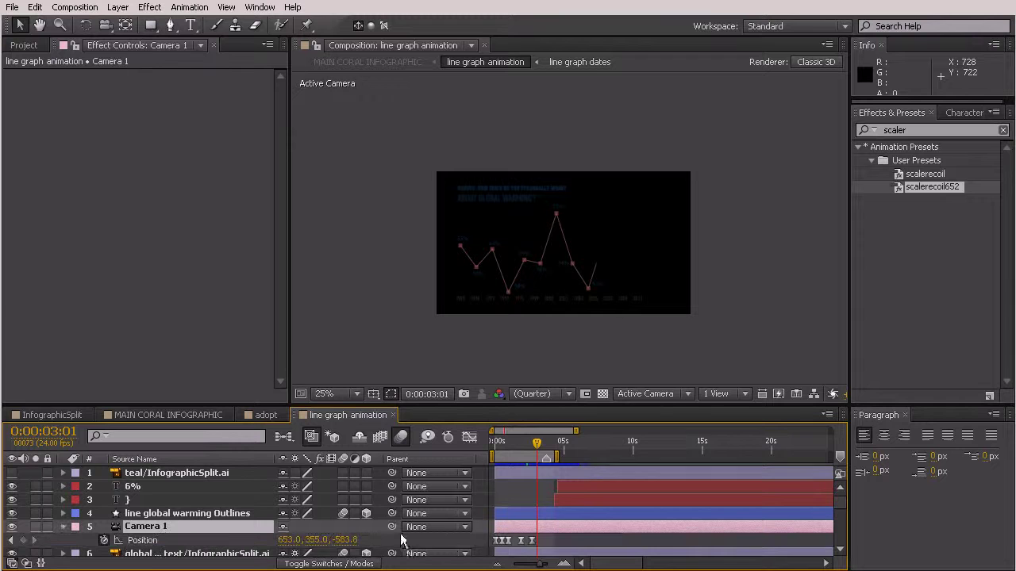
{"action": "left_click_drag", "start_coordinate": [542, 563], "coordinate": [550, 565]}
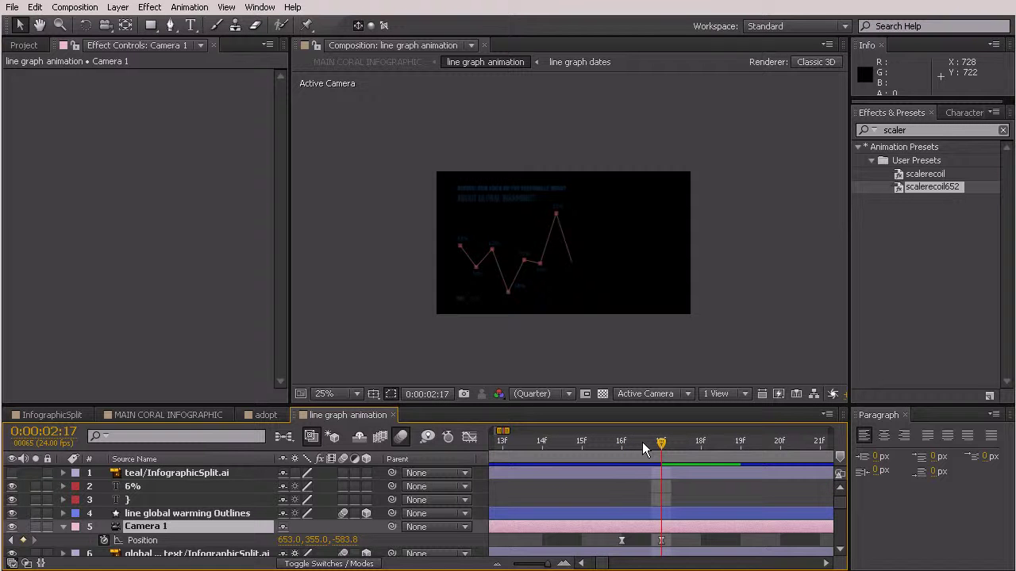
{"action": "left_click_drag", "start_coordinate": [643, 449], "coordinate": [679, 453]}
{"action": "key", "text": "Return"}
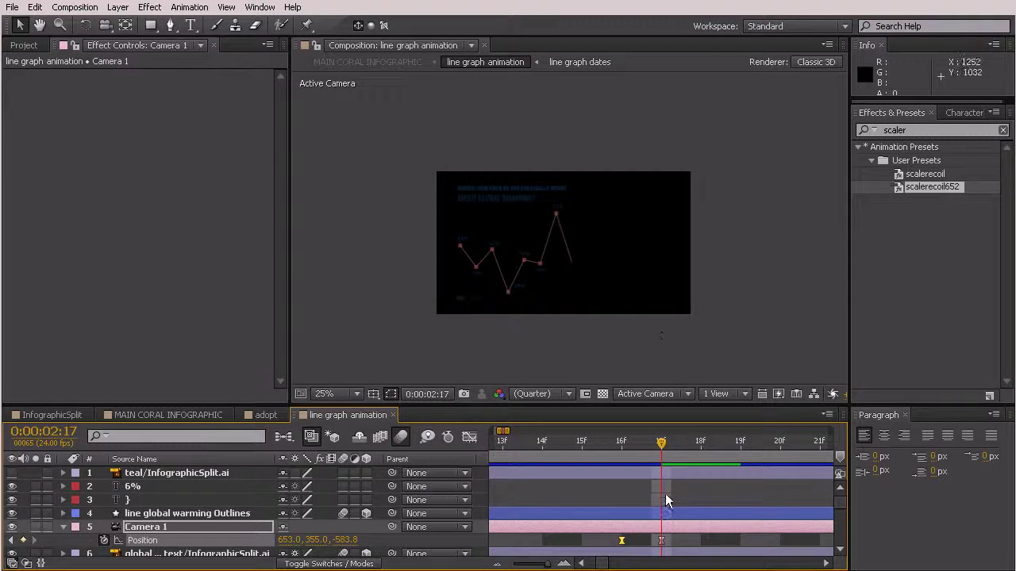
{"action": "key", "text": "Return"}
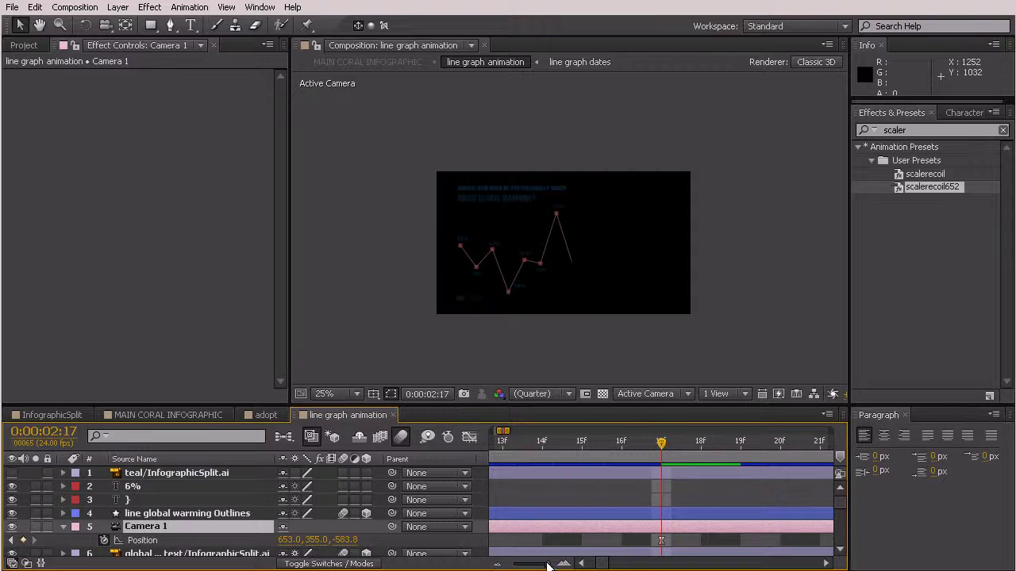
{"action": "left_click_drag", "start_coordinate": [547, 565], "coordinate": [543, 566]}
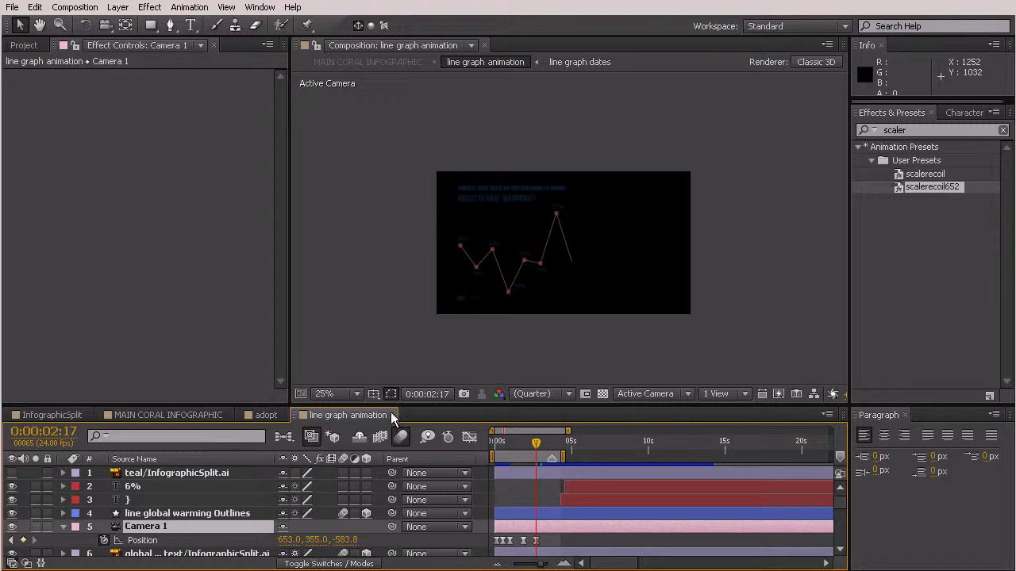
{"action": "left_click", "coordinate": [391, 415]}
{"action": "left_click", "coordinate": [283, 415]}
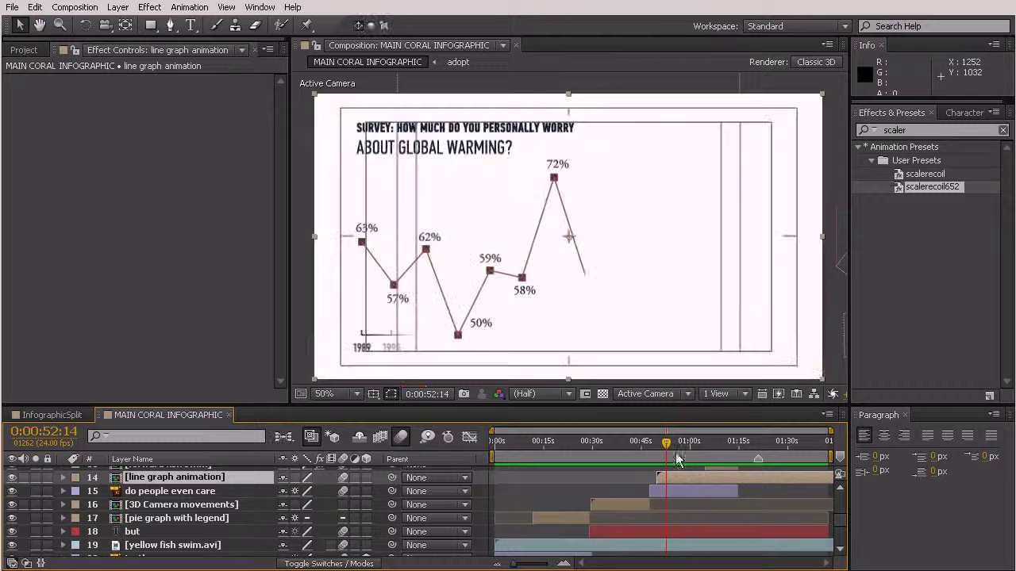
- Scrub through the line graph and select the [pollution] precomp layer (layer 3)
{"action": "mouse_move", "coordinate": [649, 447]}
{"action": "left_mouse_down"}
{"action": "mouse_move", "coordinate": [755, 509]}
{"action": "mouse_move", "coordinate": [801, 509]}
{"action": "left_mouse_up"}
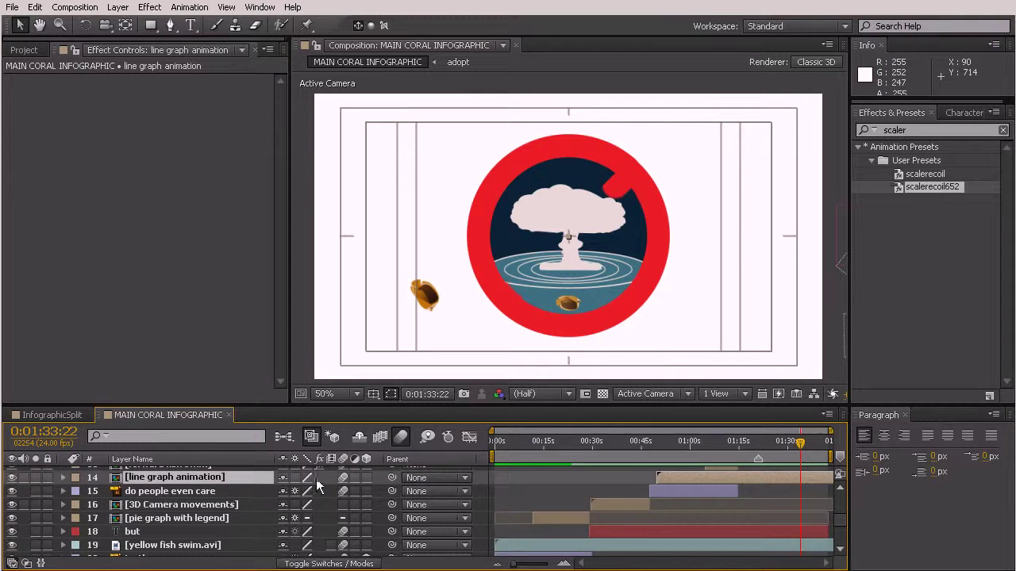
{"action": "scroll", "coordinate": [641, 494], "scroll_direction": "up", "scroll_amount": 2}
{"action": "scroll", "coordinate": [754, 504], "scroll_direction": "up", "scroll_amount": 8}
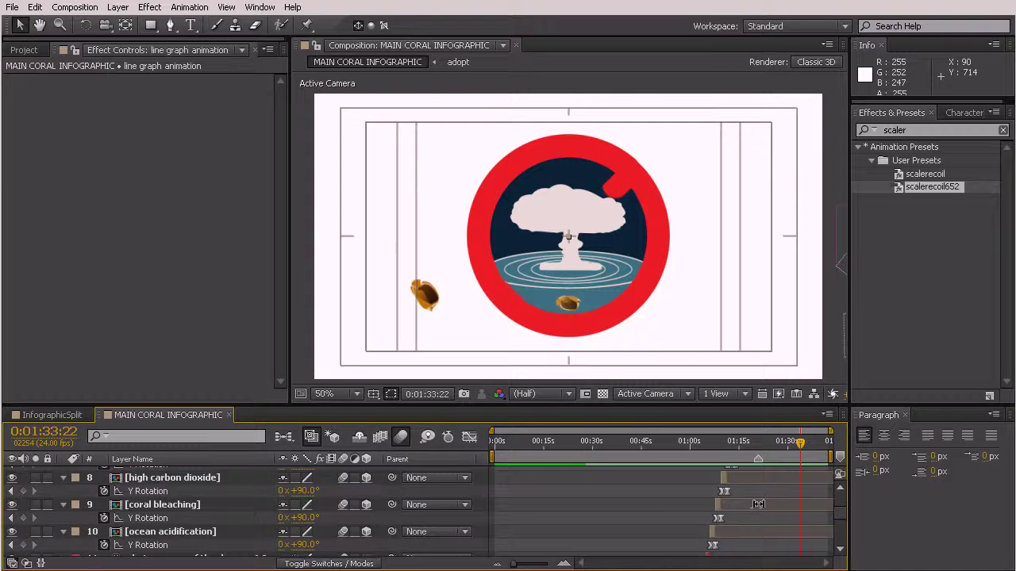
{"action": "scroll", "coordinate": [782, 488], "scroll_direction": "up", "scroll_amount": 2}
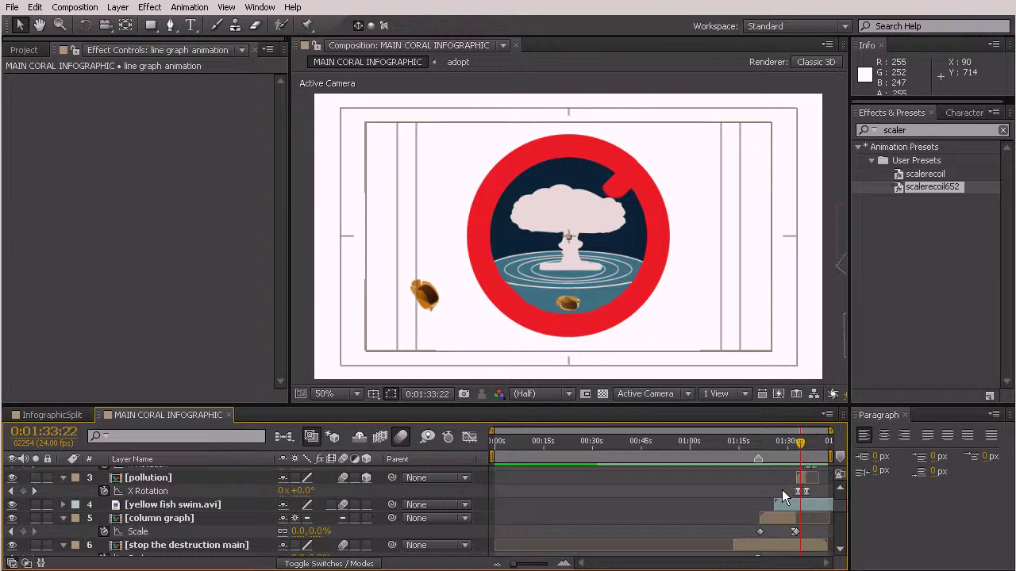
{"action": "left_click", "coordinate": [800, 477]}
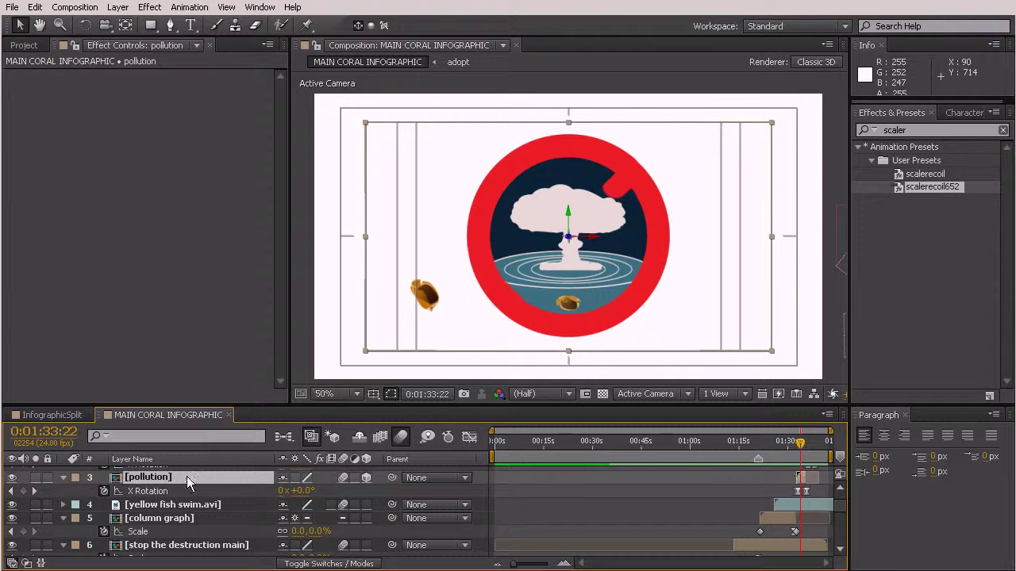
- Apply CC Force Motion Blur to the pollution no sign stroke, check it, and close the precomp
{"action": "double_click", "coordinate": [187, 479]}
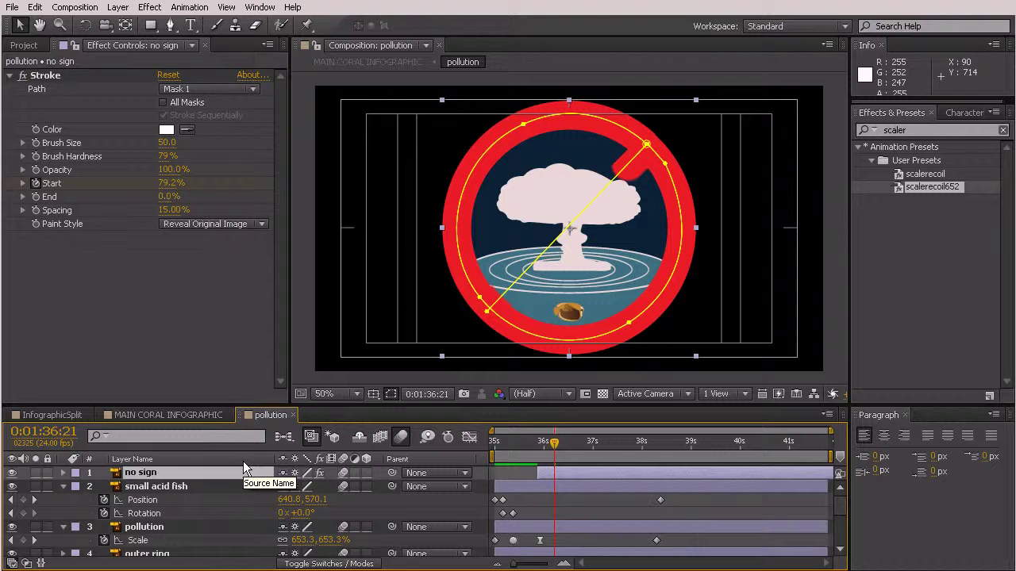
{"action": "left_click_drag", "start_coordinate": [555, 442], "coordinate": [548, 448]}
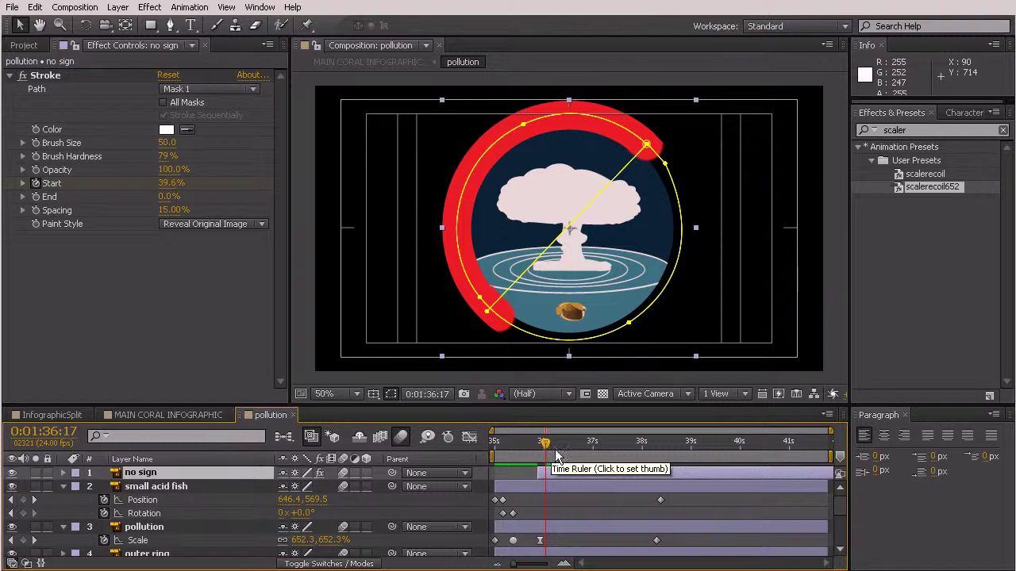
{"action": "left_click", "coordinate": [741, 350]}
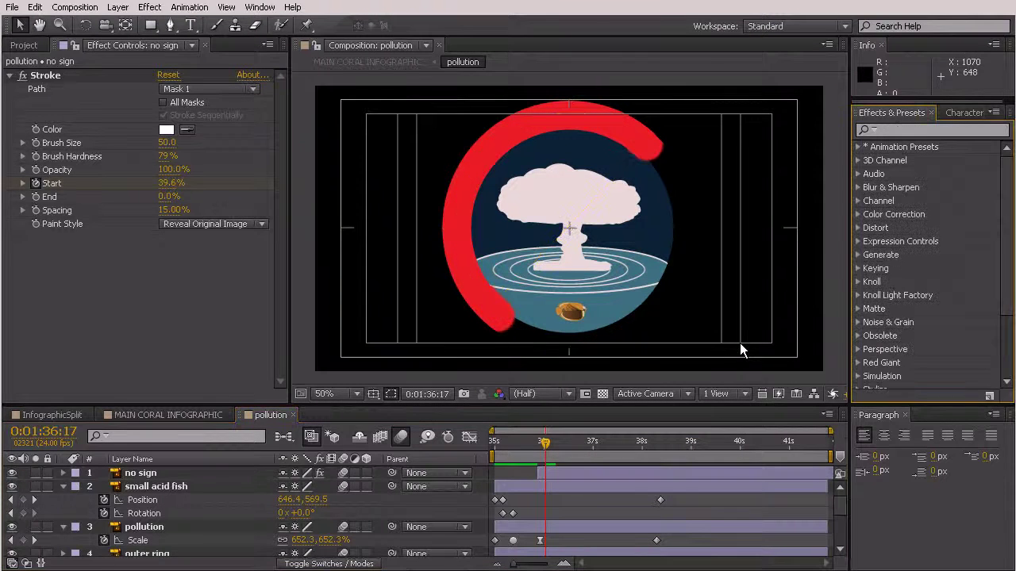
{"action": "mouse_move", "coordinate": [548, 449]}
{"action": "left_mouse_down"}
{"action": "mouse_move", "coordinate": [533, 449]}
{"action": "mouse_move", "coordinate": [556, 449]}
{"action": "left_mouse_up"}
{"action": "type", "text": "cc fo"}
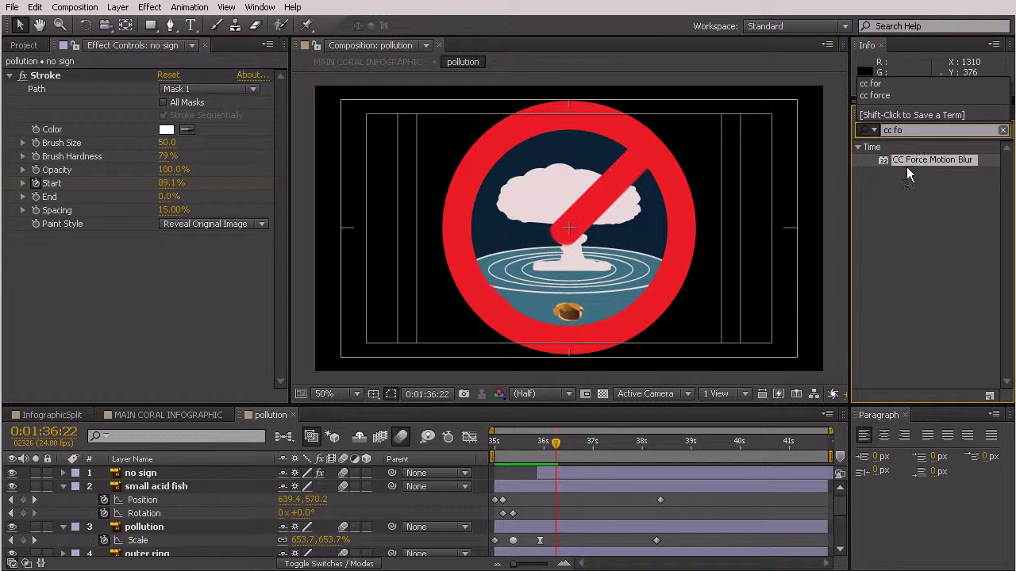
{"action": "left_click_drag", "start_coordinate": [905, 159], "coordinate": [530, 353]}
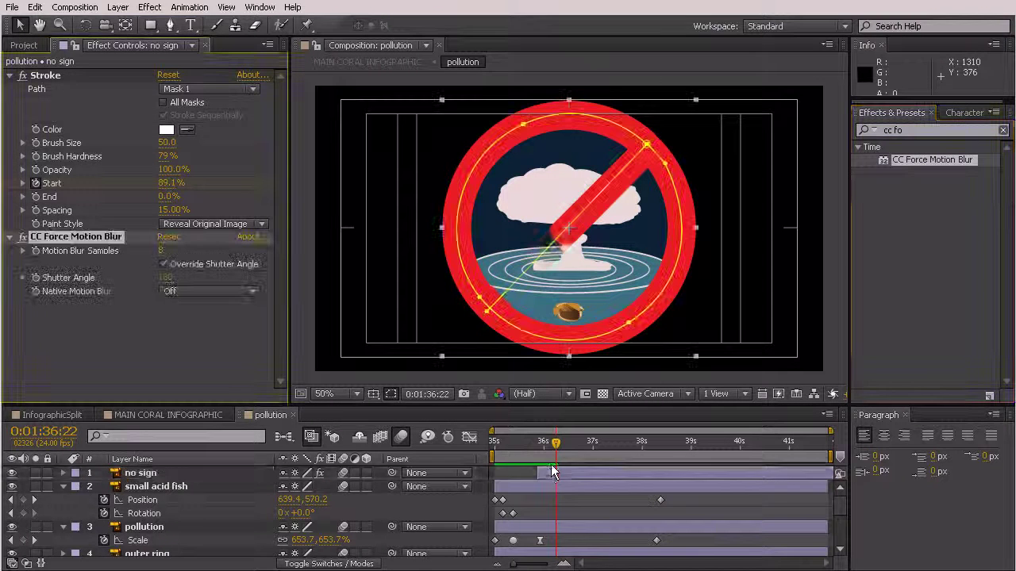
{"action": "mouse_move", "coordinate": [556, 449]}
{"action": "left_mouse_down"}
{"action": "mouse_move", "coordinate": [528, 451]}
{"action": "mouse_move", "coordinate": [588, 467]}
{"action": "left_mouse_up"}
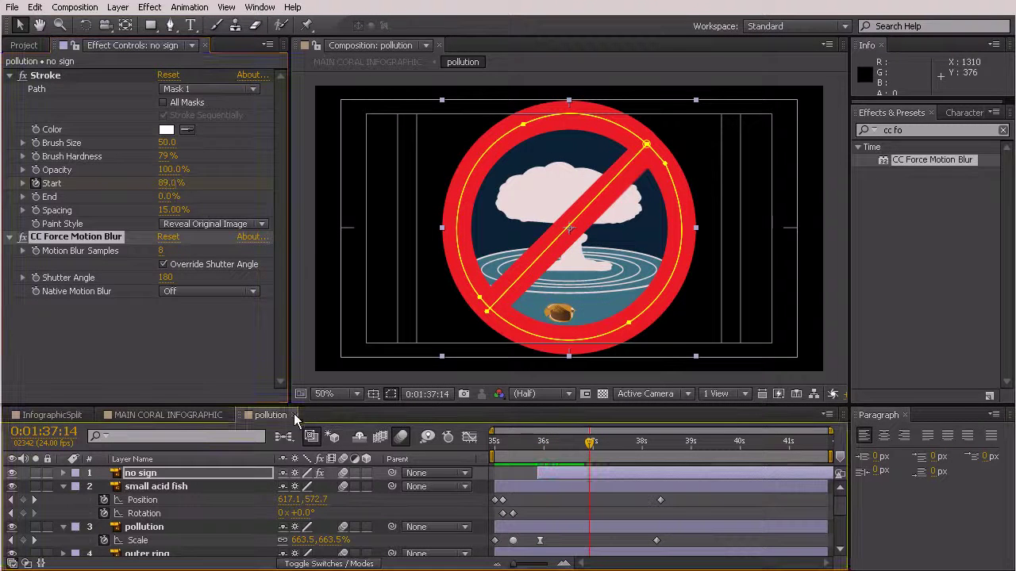
{"action": "left_click", "coordinate": [292, 415]}
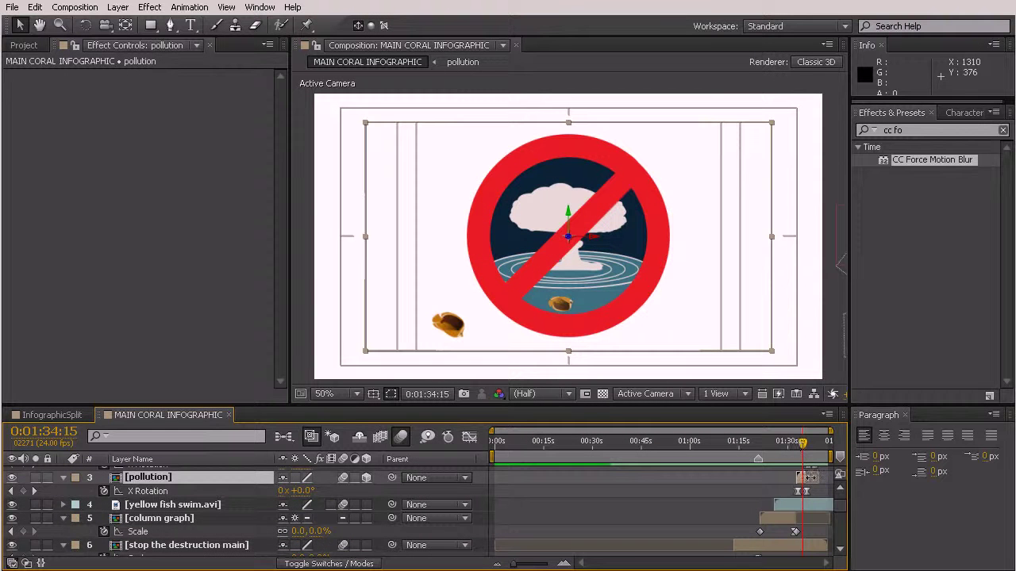
- Give the backpack's no sign layer CC Force Motion Blur with motion blur on, then check it
{"action": "scroll", "coordinate": [808, 472], "scroll_direction": "up", "scroll_amount": 2}
{"action": "left_click_drag", "start_coordinate": [803, 444], "coordinate": [808, 444]}
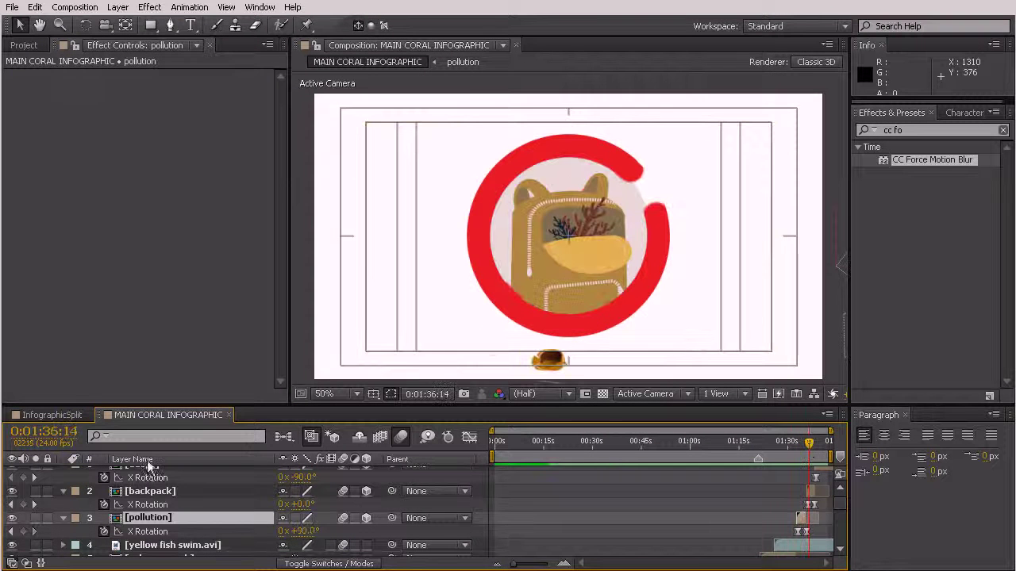
{"action": "double_click", "coordinate": [154, 495]}
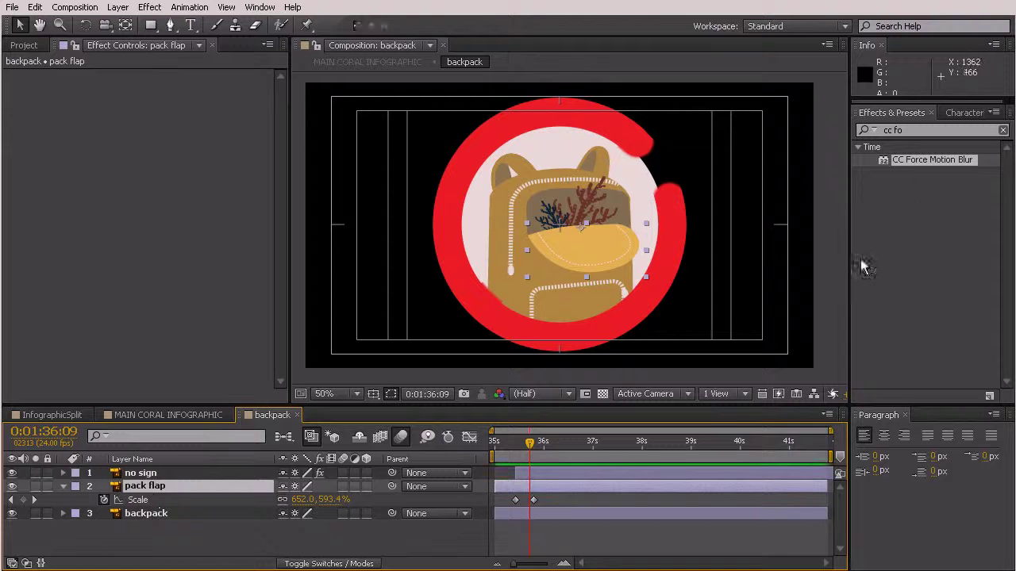
{"action": "left_click_drag", "start_coordinate": [920, 161], "coordinate": [573, 477]}
{"action": "left_click", "coordinate": [343, 474]}
{"action": "mouse_move", "coordinate": [503, 449]}
{"action": "left_mouse_down"}
{"action": "mouse_move", "coordinate": [495, 451]}
{"action": "mouse_move", "coordinate": [539, 484]}
{"action": "left_mouse_up"}
{"action": "mouse_move", "coordinate": [531, 490]}
{"action": "left_mouse_down"}
{"action": "mouse_move", "coordinate": [512, 487]}
{"action": "mouse_move", "coordinate": [548, 487]}
{"action": "left_mouse_up"}
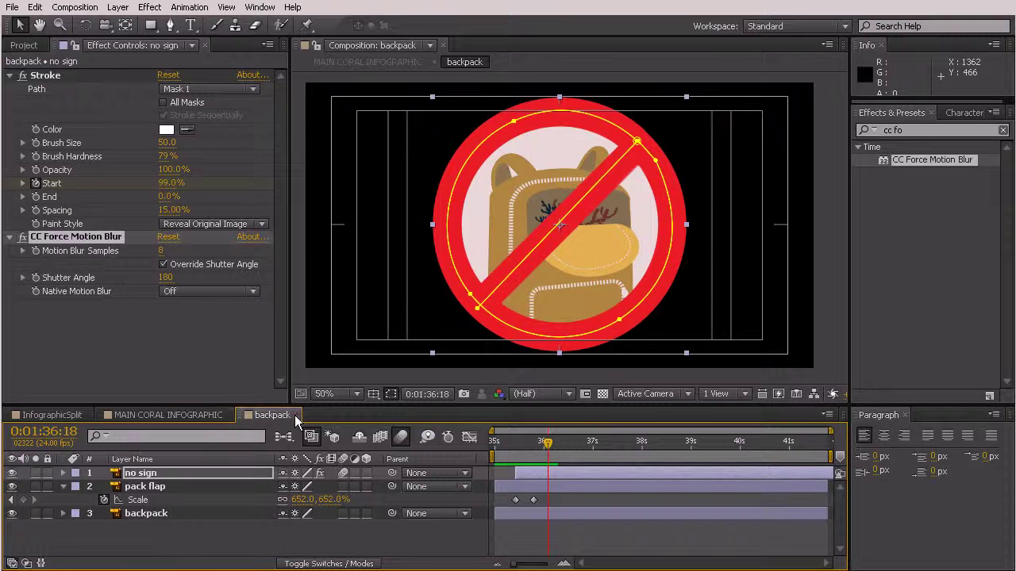
{"action": "left_click", "coordinate": [297, 415]}
{"action": "left_click_drag", "start_coordinate": [792, 439], "coordinate": [813, 459]}
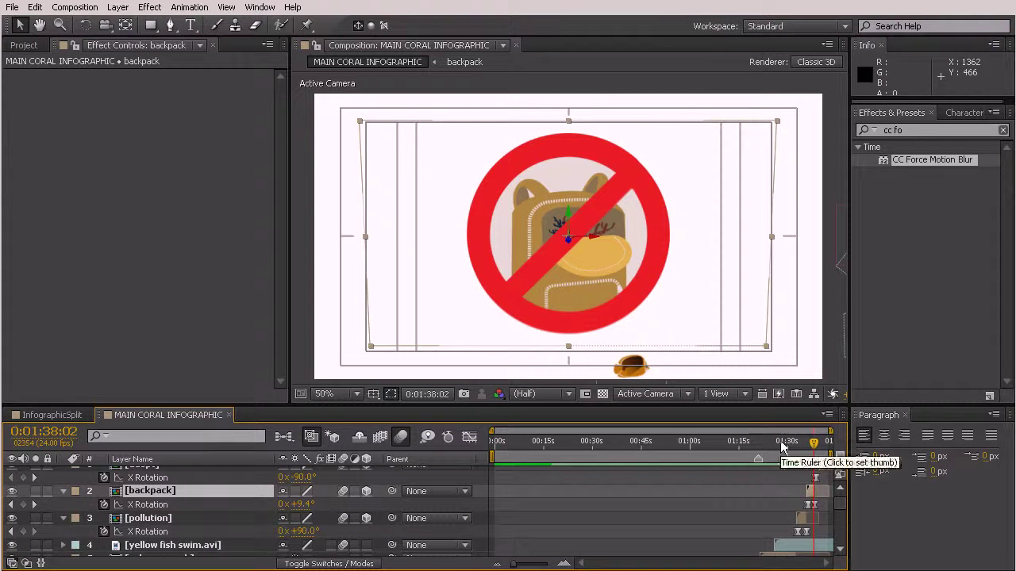